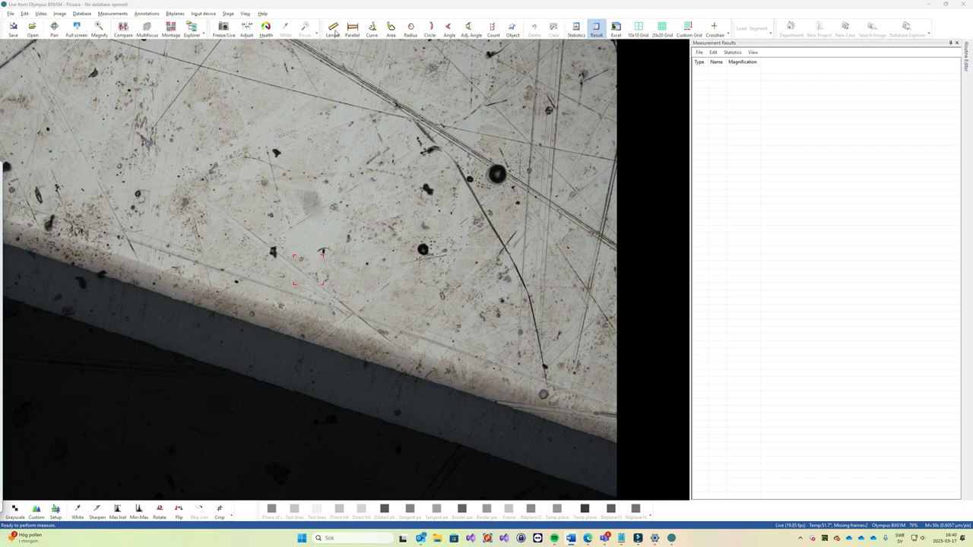
# Measure the thickness of the light binding layer and the grey coating with Length lines at several positions.
pyautogui.click(334, 31)
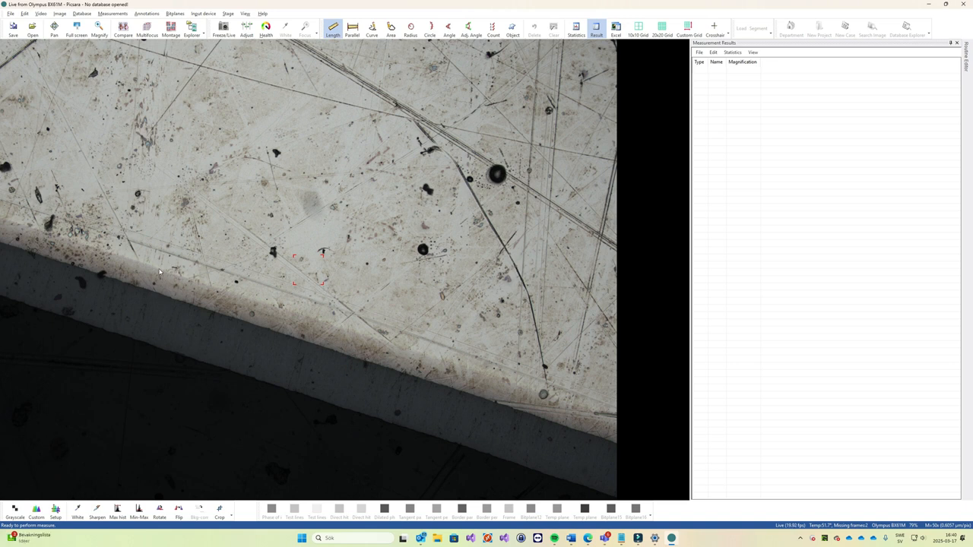
pyautogui.moveTo(157, 268)
pyautogui.mouseDown()
pyautogui.moveTo(150, 291)
pyautogui.moveTo(182, 319)
pyautogui.moveTo(168, 352)
pyautogui.mouseUp()
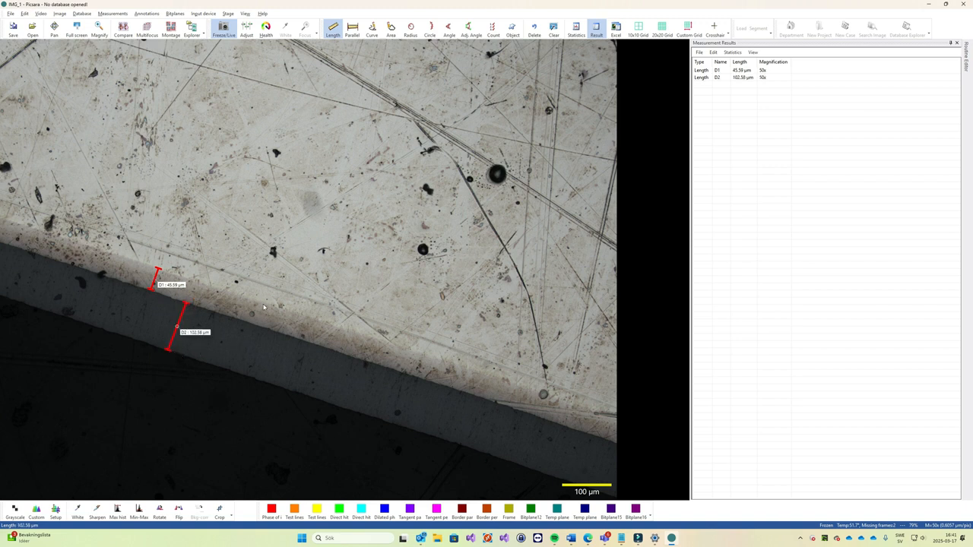
pyautogui.moveTo(282, 307); pyautogui.dragTo(273, 330)
pyautogui.moveTo(326, 348); pyautogui.dragTo(311, 396)
pyautogui.moveTo(393, 346)
pyautogui.mouseDown()
pyautogui.moveTo(388, 370)
pyautogui.moveTo(404, 411)
pyautogui.moveTo(395, 423)
pyautogui.mouseUp()
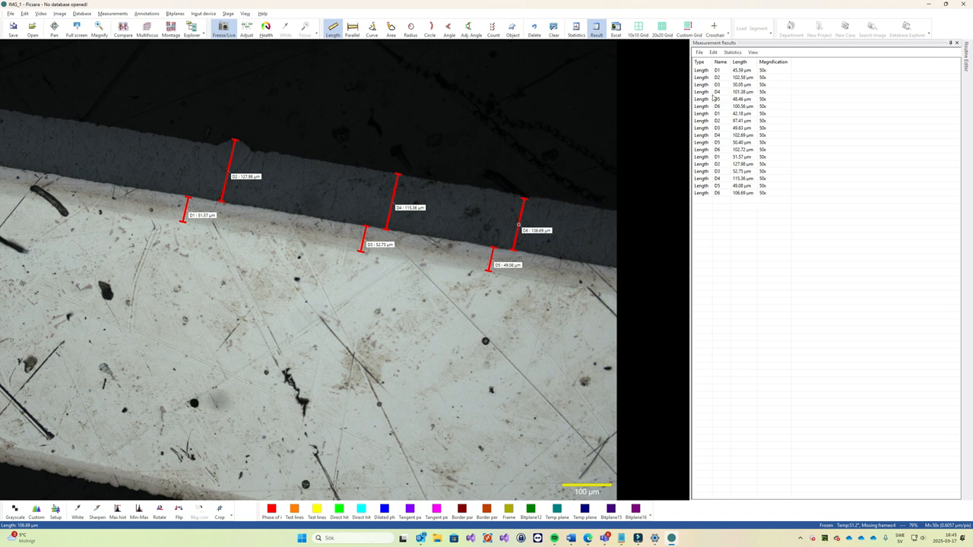
# Create an Excel report from the measurement results using the Sample_template_step4 template.
pyautogui.click(699, 52)
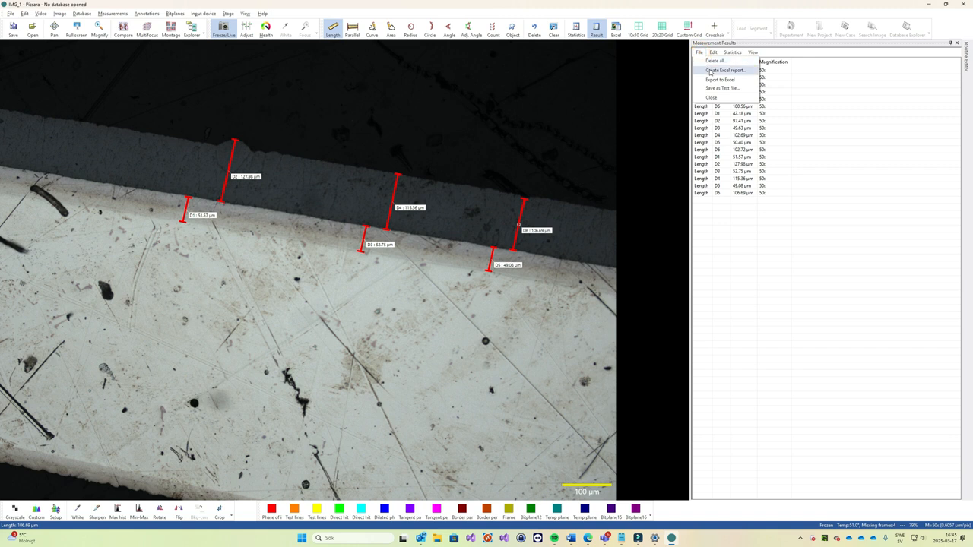
pyautogui.click(711, 70)
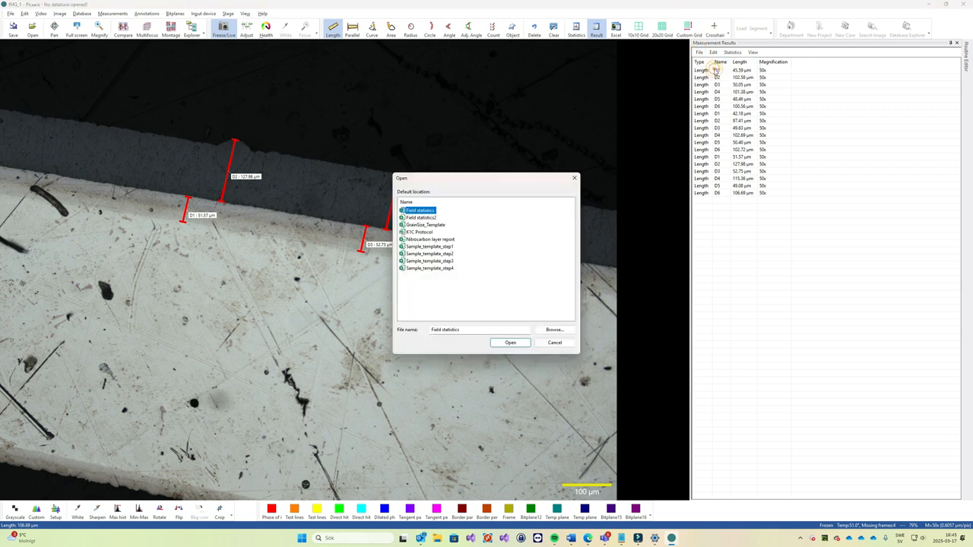
pyautogui.click(414, 270)
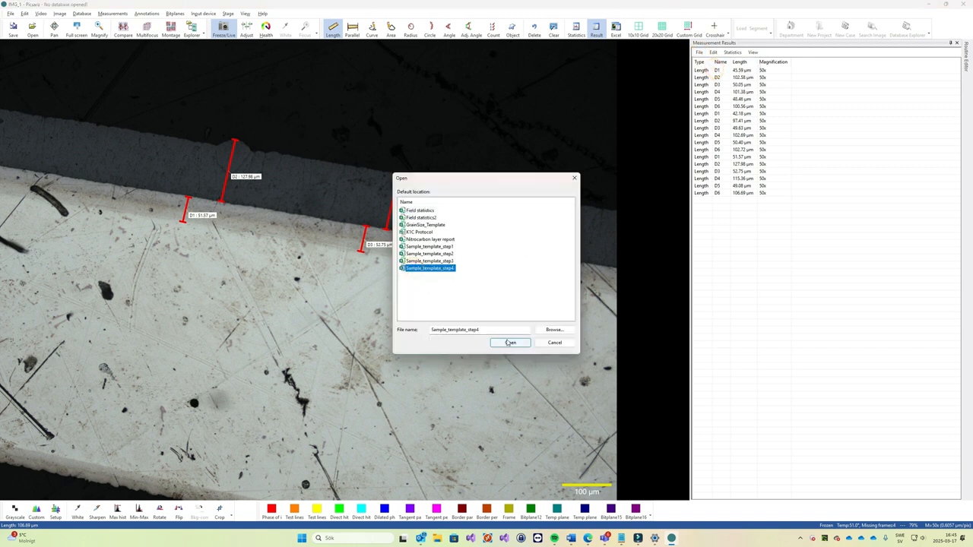
pyautogui.click(510, 343)
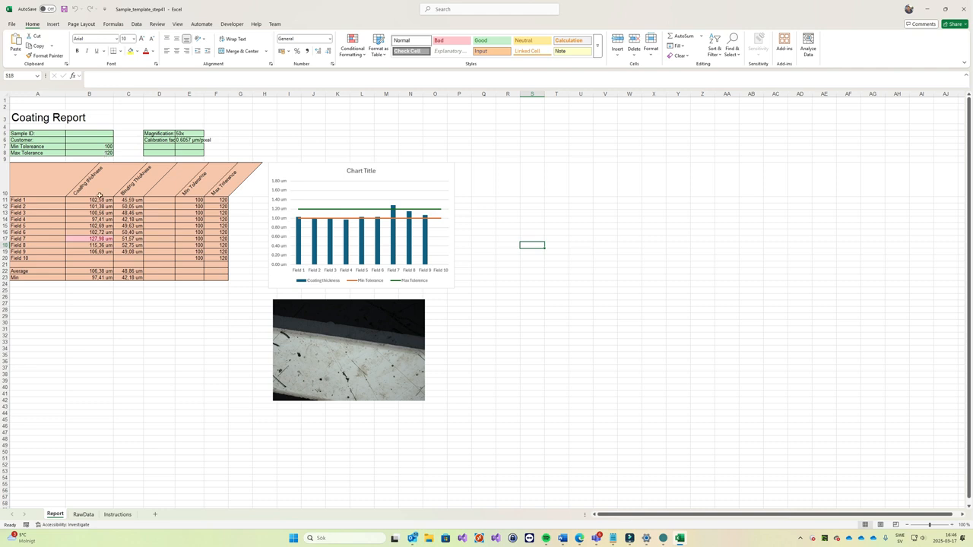
# Examine the Field 7 coating thickness and the magnification entry in the coating report.
pyautogui.click(5, 238)
pyautogui.click(91, 238)
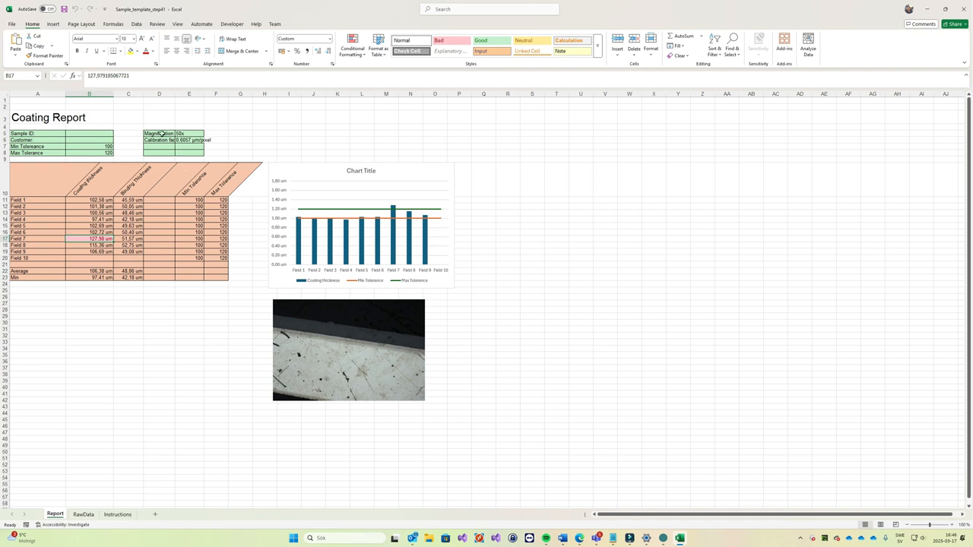
pyautogui.click(187, 133)
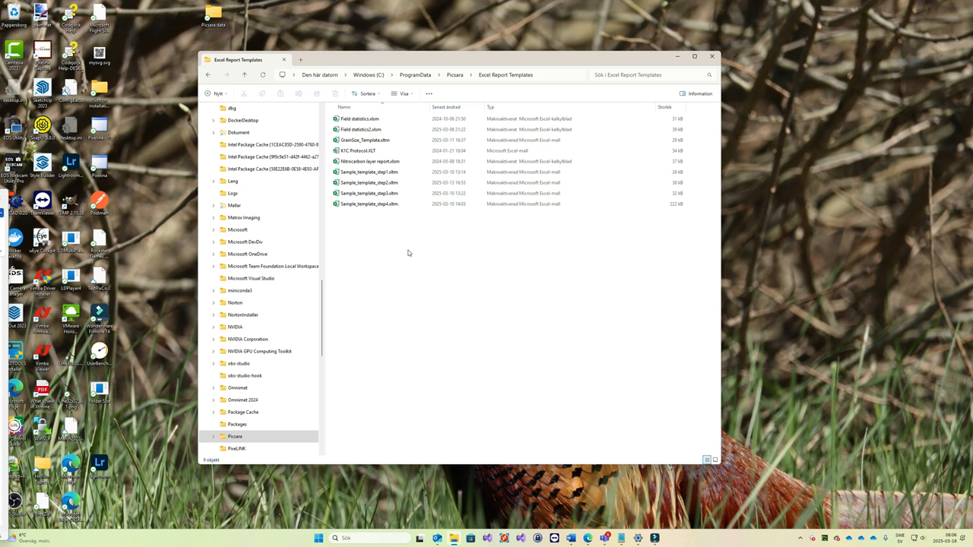
# Show the full path of the Excel Report Templates folder and open Field statistics.xlsm from it.
pyautogui.click(550, 76)
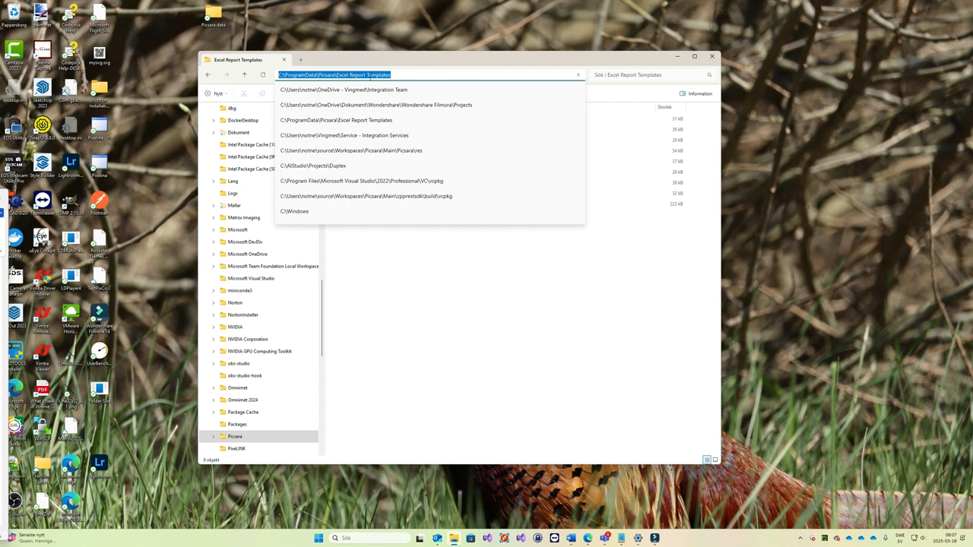
pyautogui.click(410, 293)
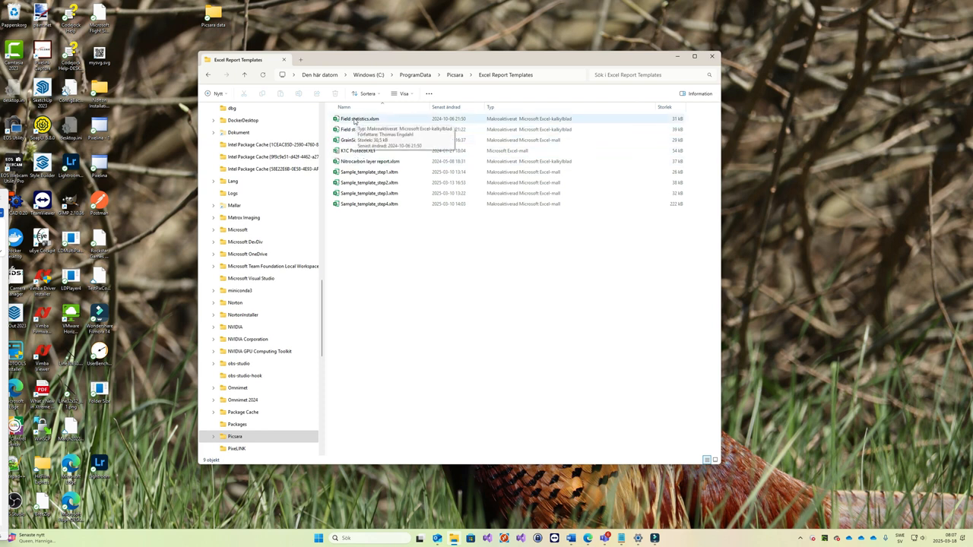
pyautogui.doubleClick(354, 120)
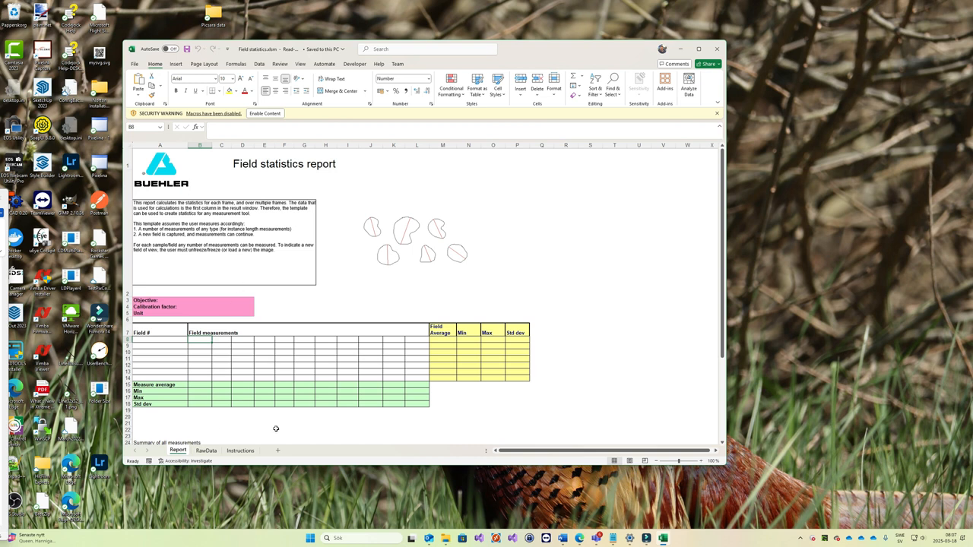
# Inspect the RawData and Instructions sheets, matching the RawDataPage and RawDataFirstCell settings to cell B1 on RawData.
pyautogui.click(206, 451)
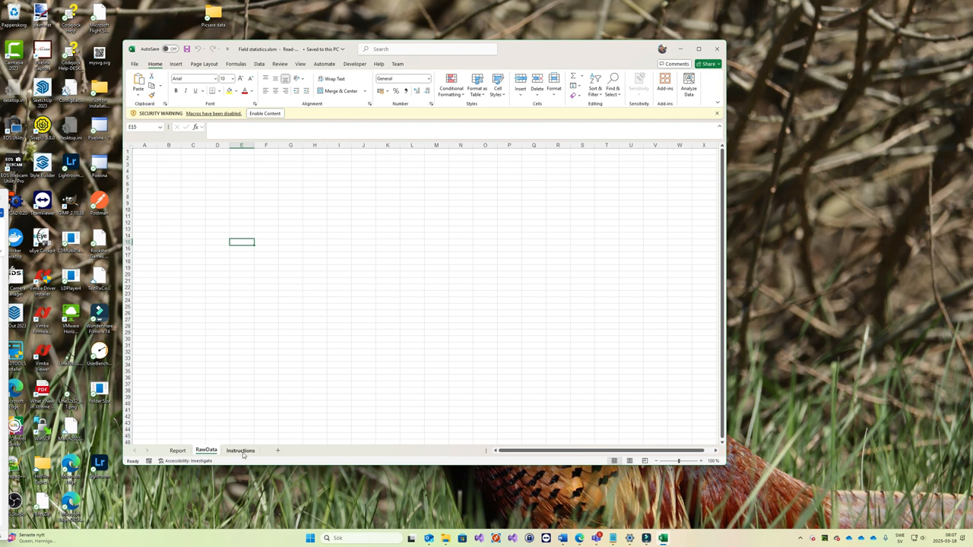
pyautogui.click(241, 451)
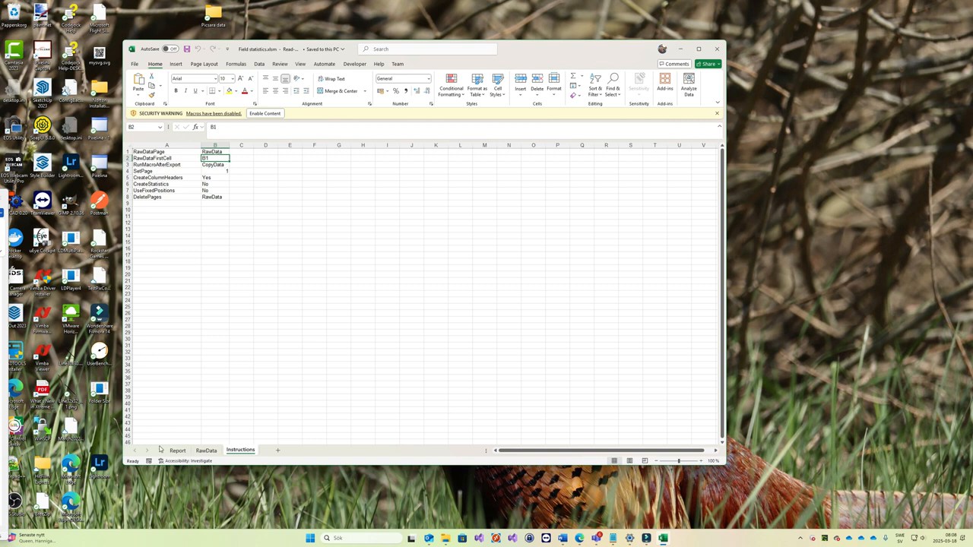
pyautogui.click(215, 152)
pyautogui.click(208, 158)
pyautogui.click(206, 450)
pyautogui.click(167, 152)
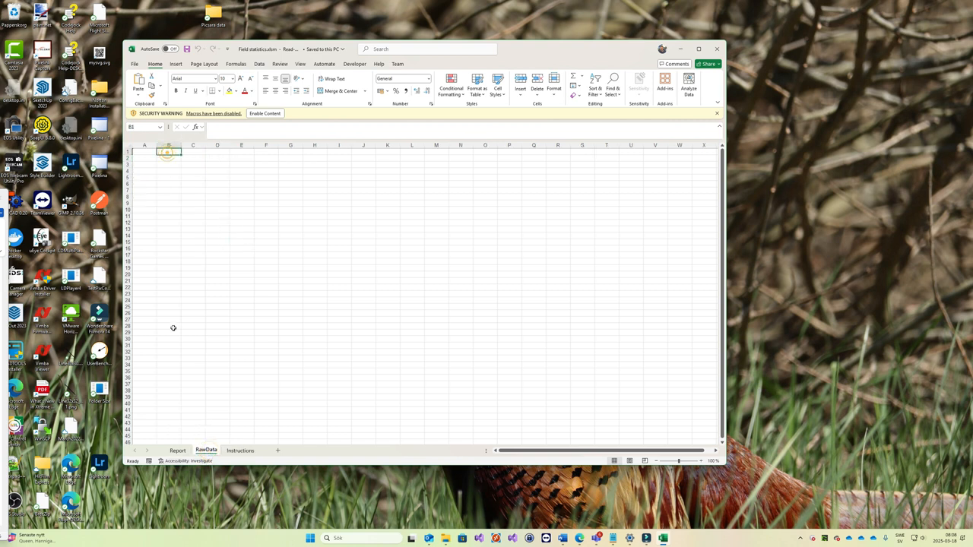
# Review the Instructions, RawData and Report sheets once more and close the Field statistics workbook.
pyautogui.click(240, 450)
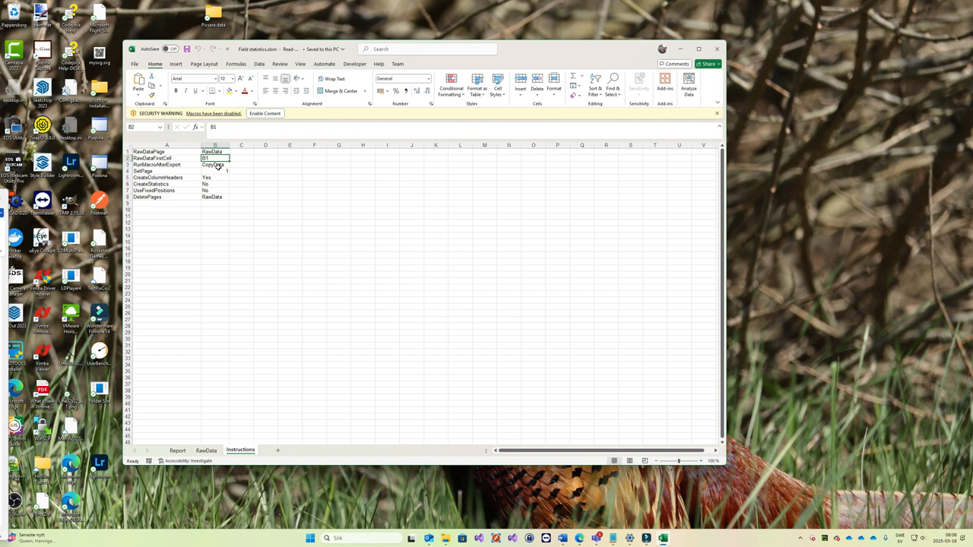
pyautogui.click(205, 450)
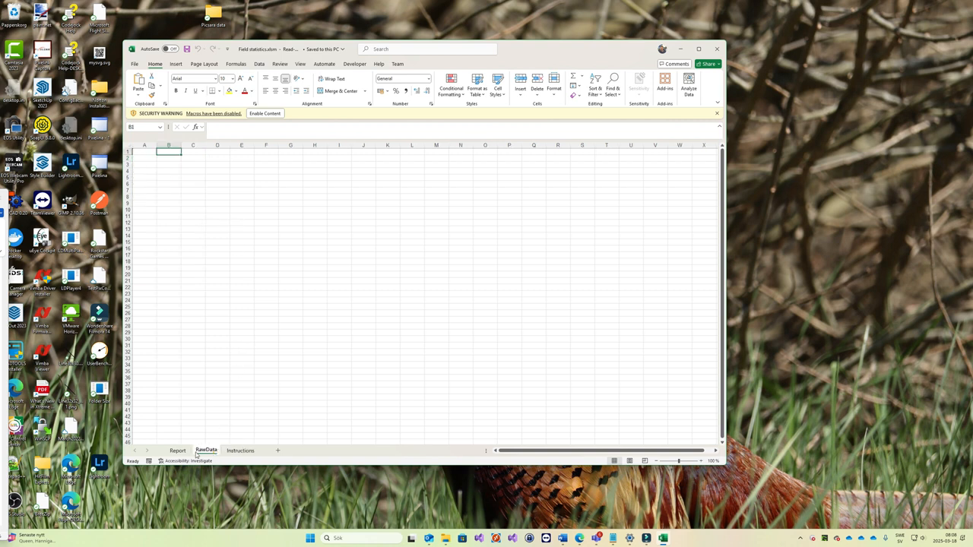
pyautogui.click(178, 452)
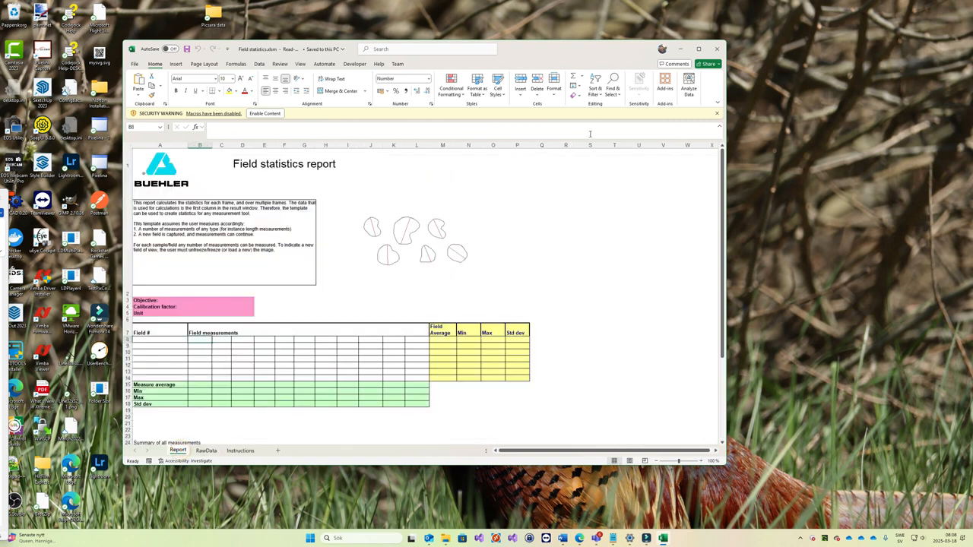
pyautogui.click(717, 48)
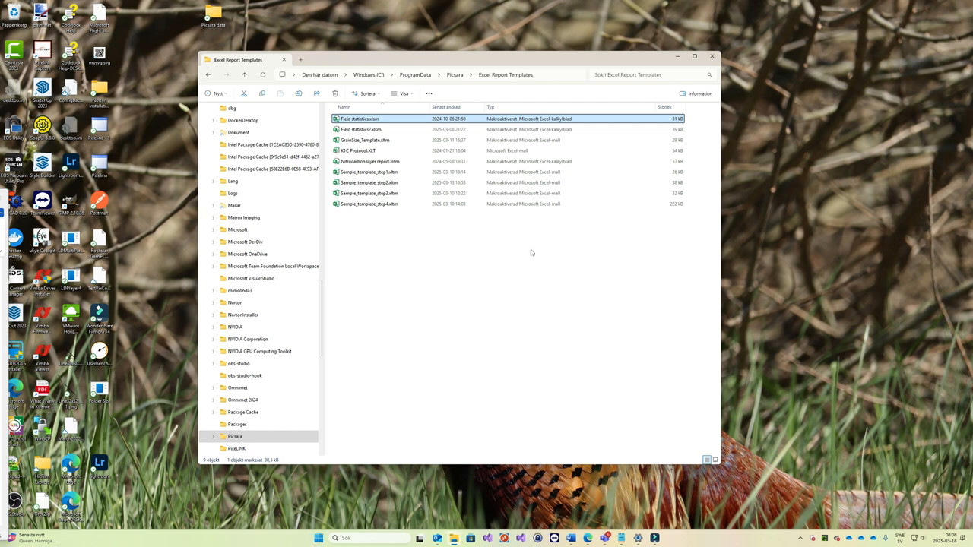
pyautogui.click(337, 174)
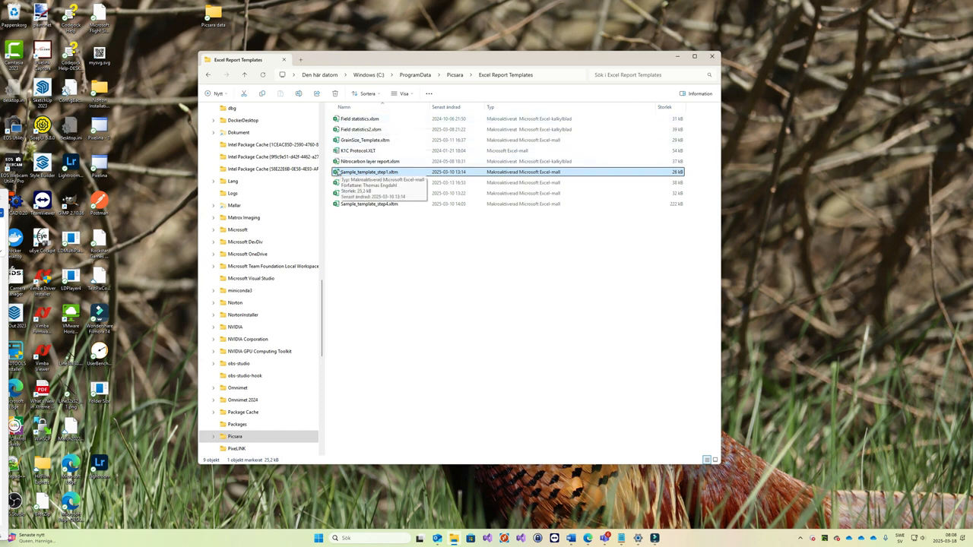
pyautogui.rightClick(338, 173)
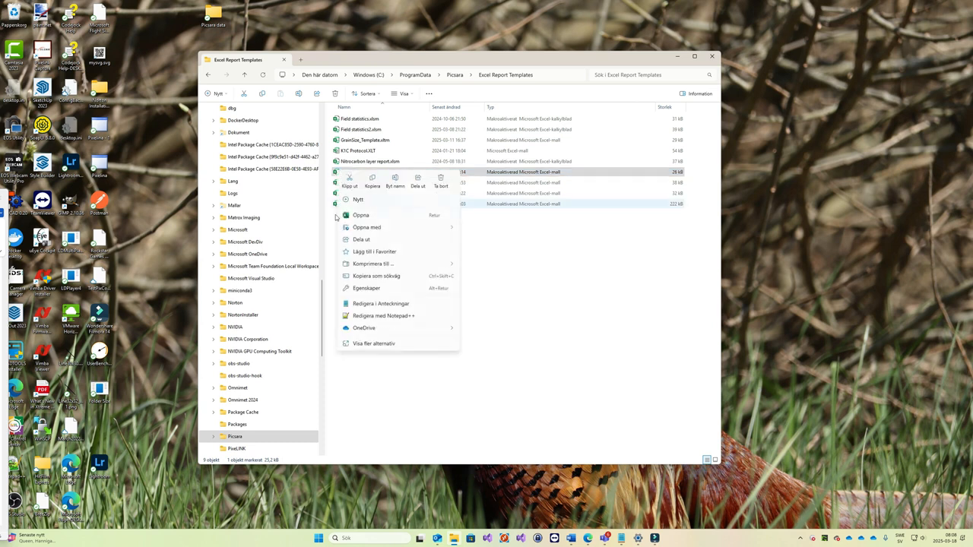
pyautogui.click(557, 290)
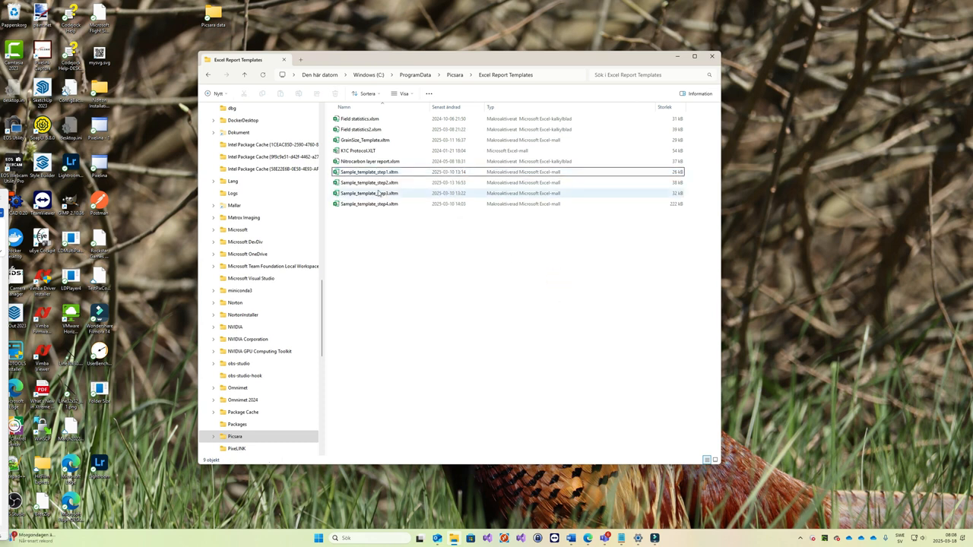
# Open Sample_template_step1.xltm as the template itself, then as a new workbook based on it, closing each one.
pyautogui.click(342, 174)
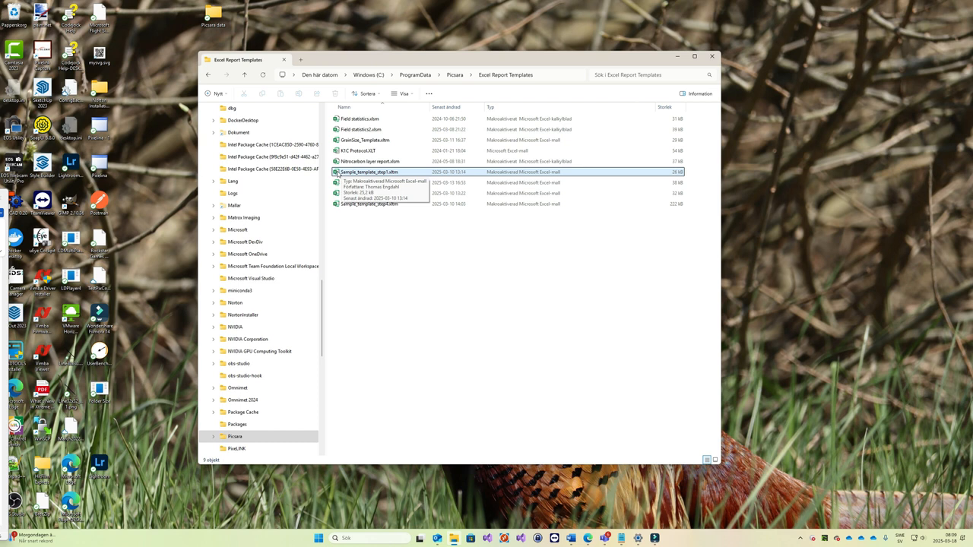
pyautogui.rightClick(338, 173)
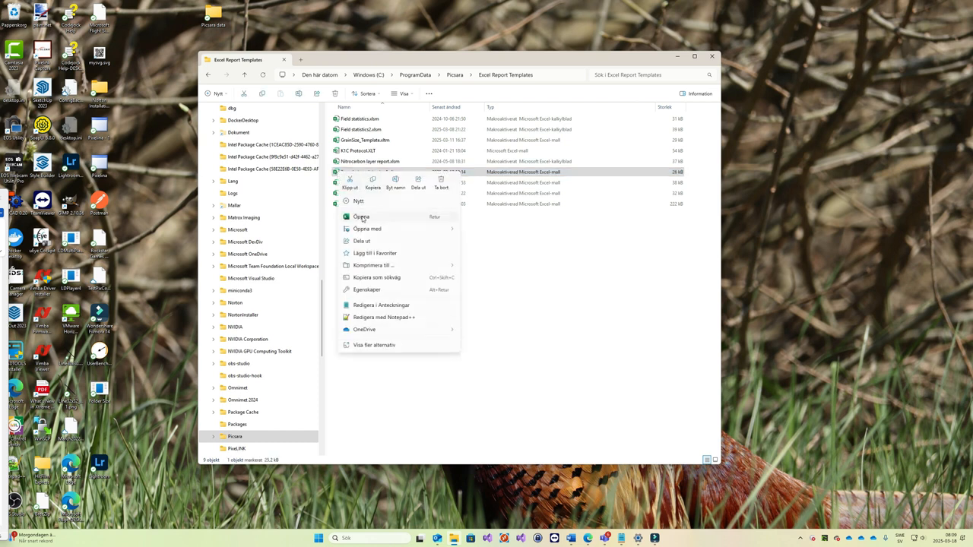
pyautogui.click(362, 218)
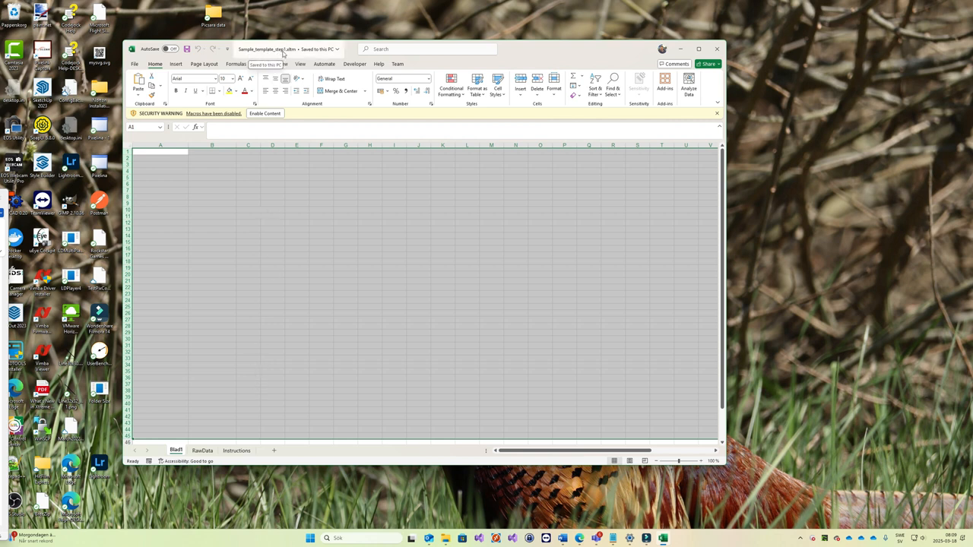
pyautogui.click(716, 49)
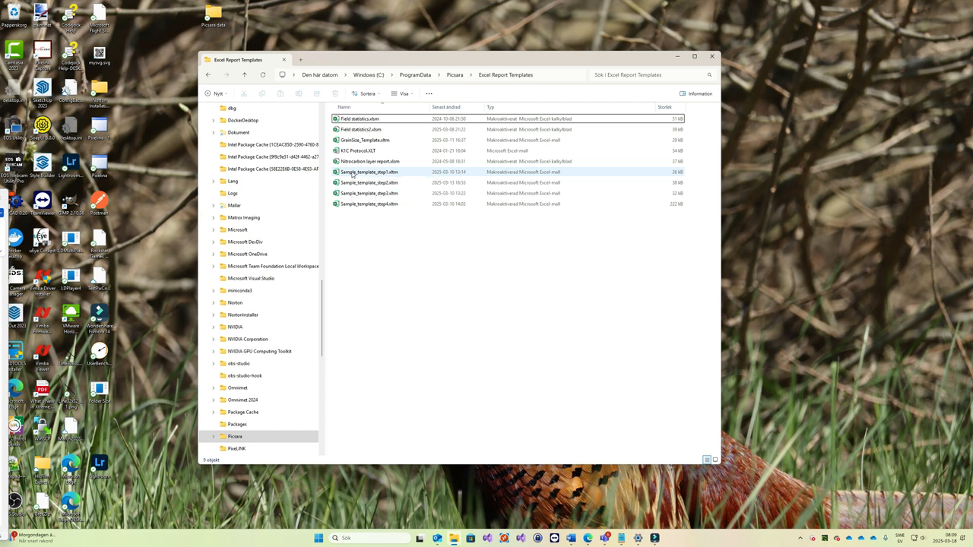
pyautogui.doubleClick(351, 172)
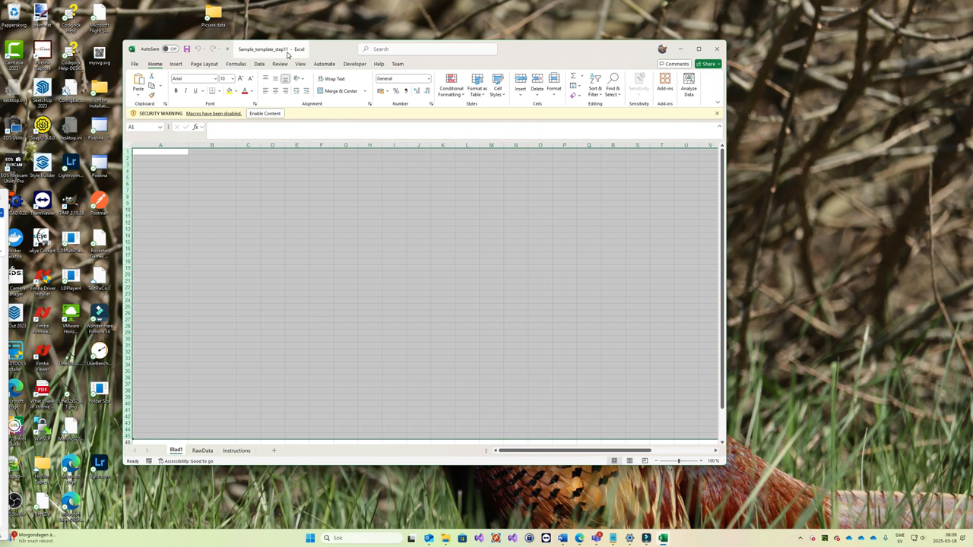
pyautogui.click(714, 50)
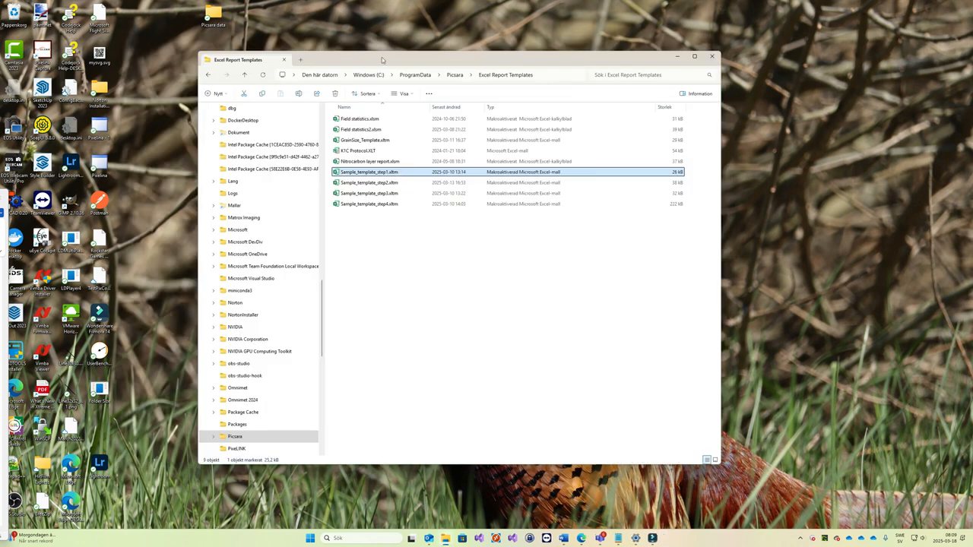
# Open the Sample_template_step1.xltm template itself and review its RawData column headers and Instructions sheet.
pyautogui.rightClick(357, 175)
pyautogui.click(379, 219)
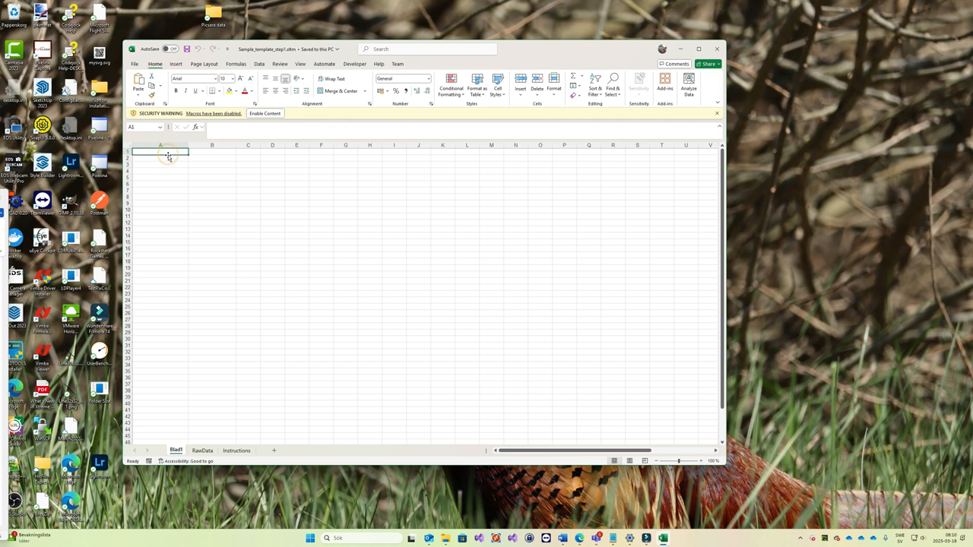
pyautogui.click(203, 451)
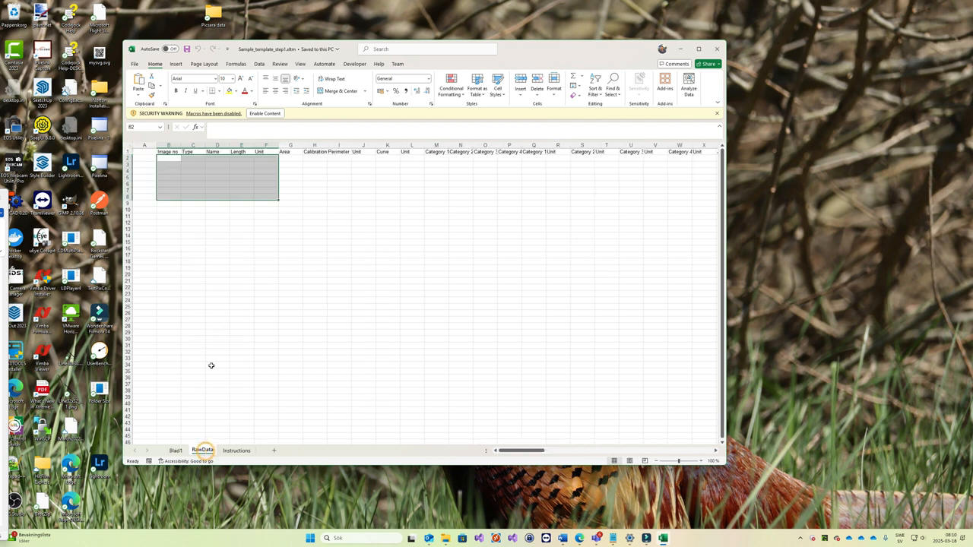
pyautogui.click(217, 267)
pyautogui.click(137, 152)
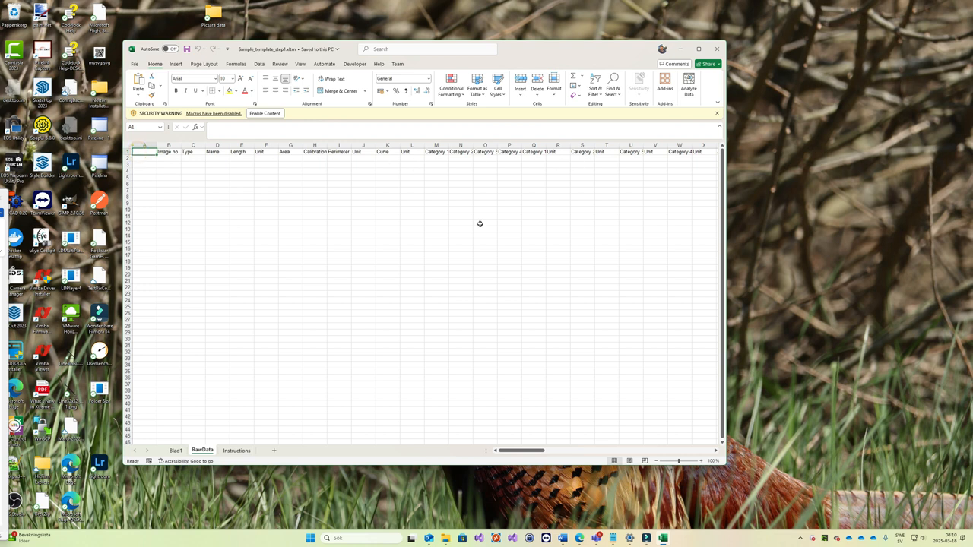
pyautogui.click(236, 451)
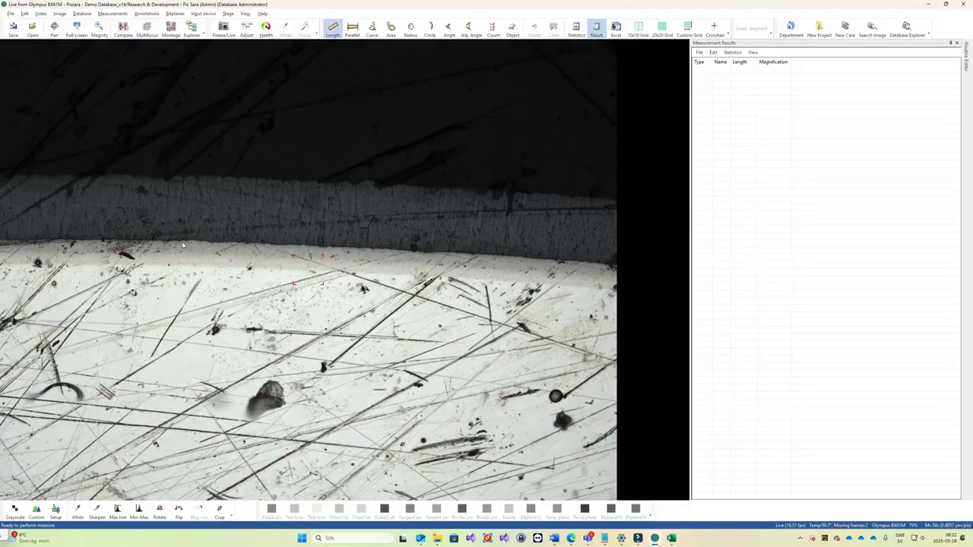
# Measure the binding layer and the coating thickness with three Length lines each along the new live image.
pyautogui.moveTo(174, 244); pyautogui.dragTo(173, 264)
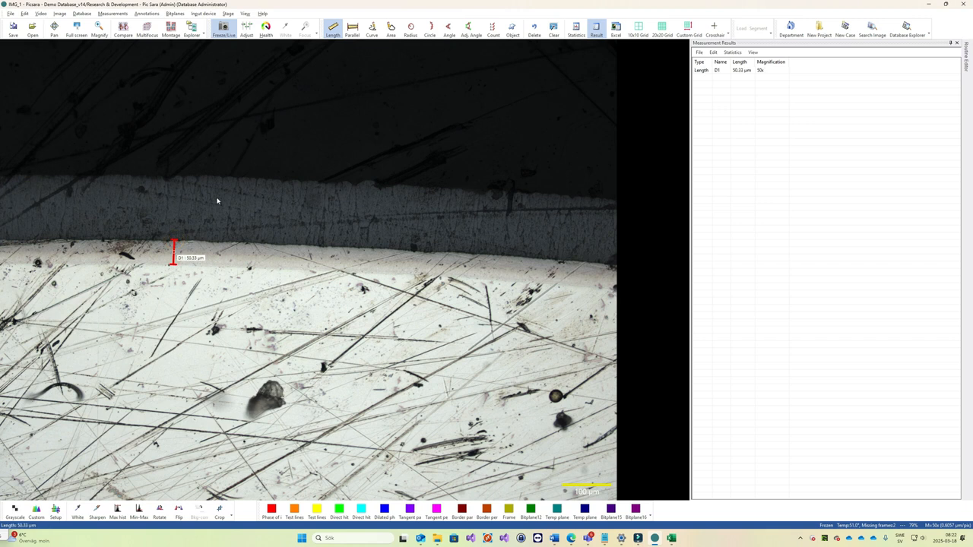
pyautogui.moveTo(203, 179)
pyautogui.mouseDown()
pyautogui.moveTo(199, 243)
pyautogui.moveTo(244, 266)
pyautogui.mouseUp()
pyautogui.moveTo(283, 179)
pyautogui.mouseDown()
pyautogui.moveTo(278, 244)
pyautogui.moveTo(319, 271)
pyautogui.mouseUp()
pyautogui.moveTo(382, 226); pyautogui.dragTo(378, 252)
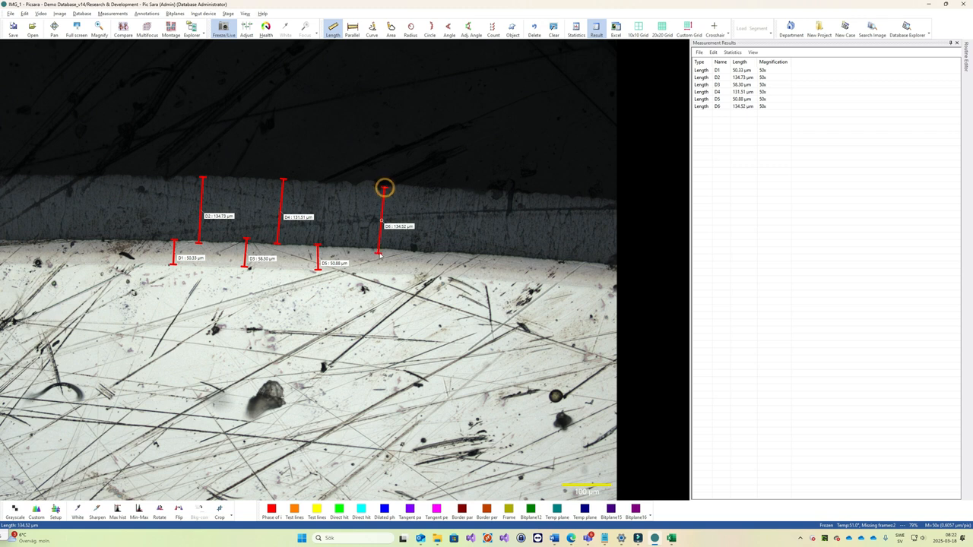
# Create an Excel report of the measurement results from Sample_template_step1 and examine its RawData sheet.
pyautogui.click(699, 53)
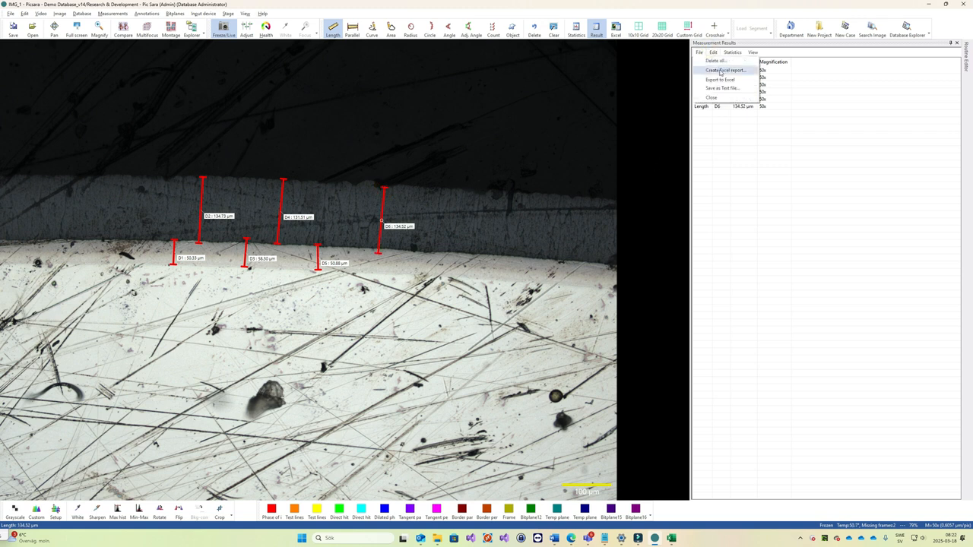
pyautogui.click(720, 70)
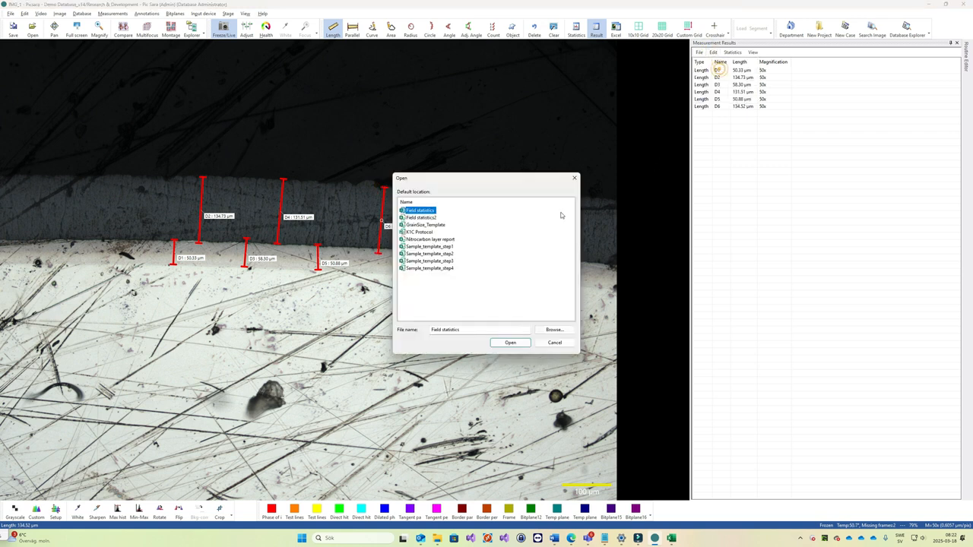
pyautogui.click(430, 248)
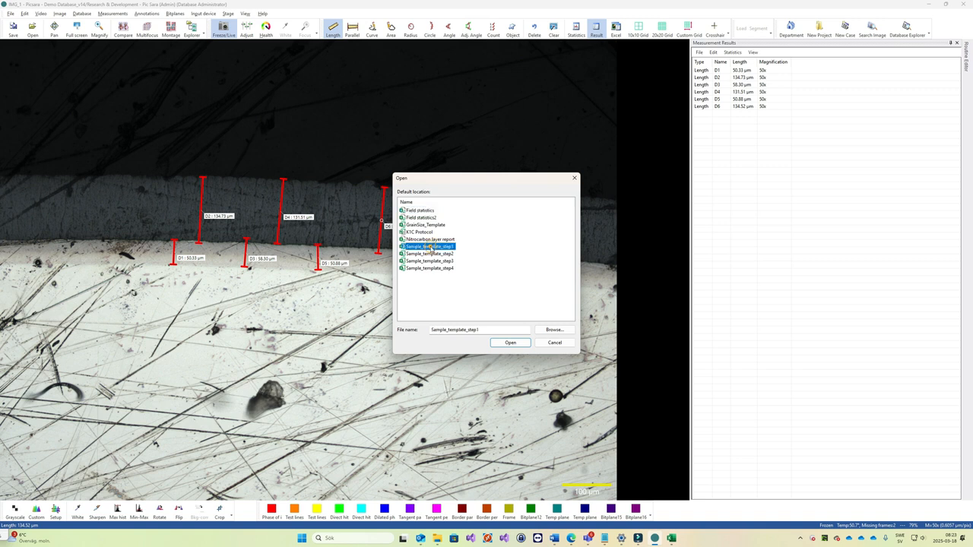
pyautogui.click(510, 343)
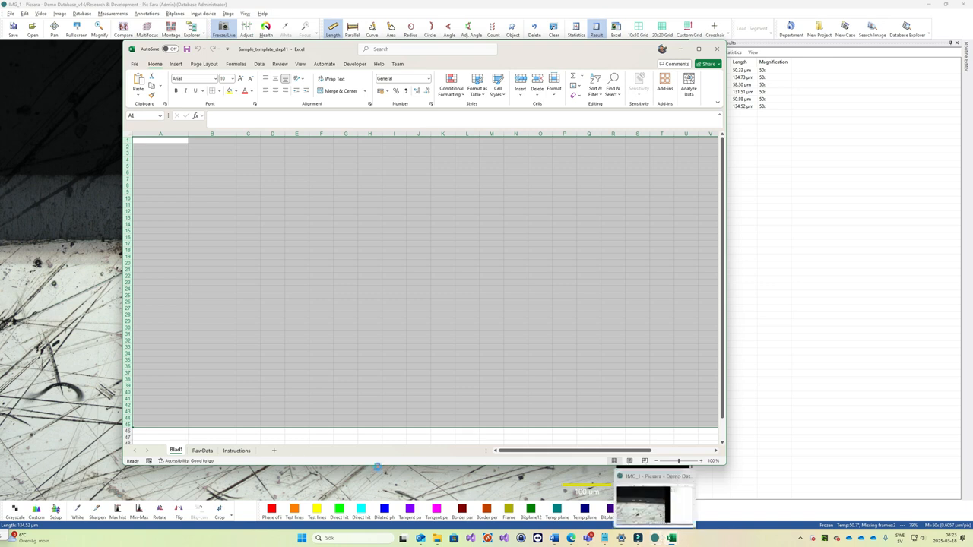
pyautogui.click(201, 450)
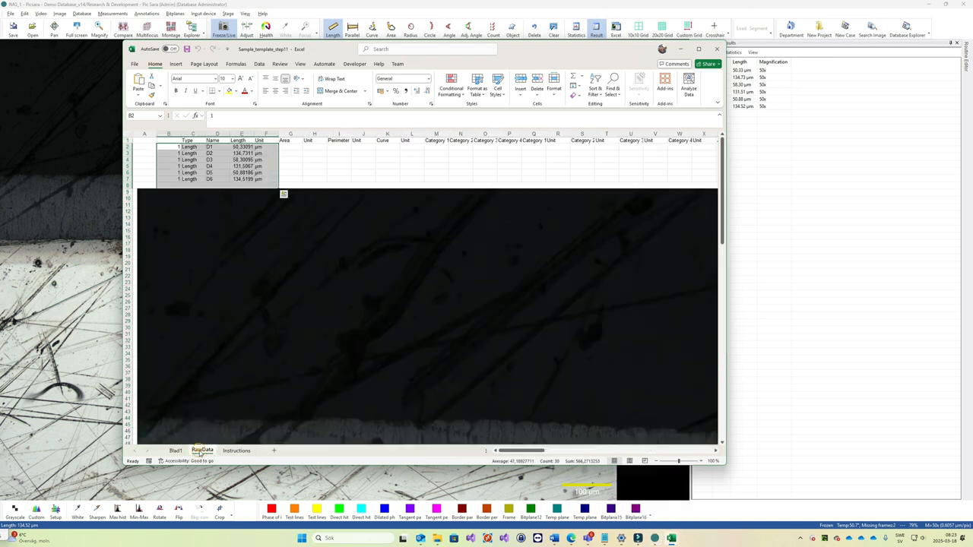
pyautogui.click(308, 157)
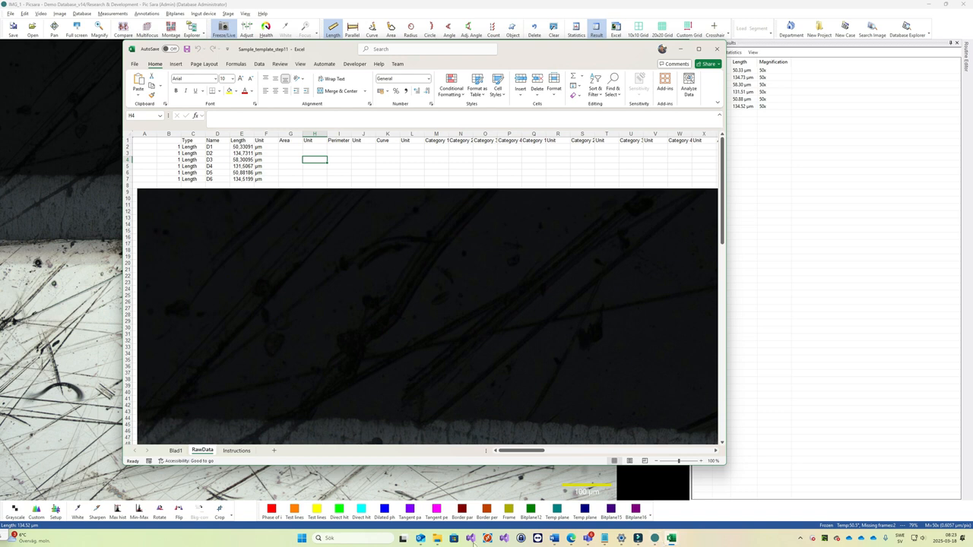
# Open the Sample_template_step1.xltm template itself on its RawData sheet and place its window beside the generated report.
pyautogui.click(453, 540)
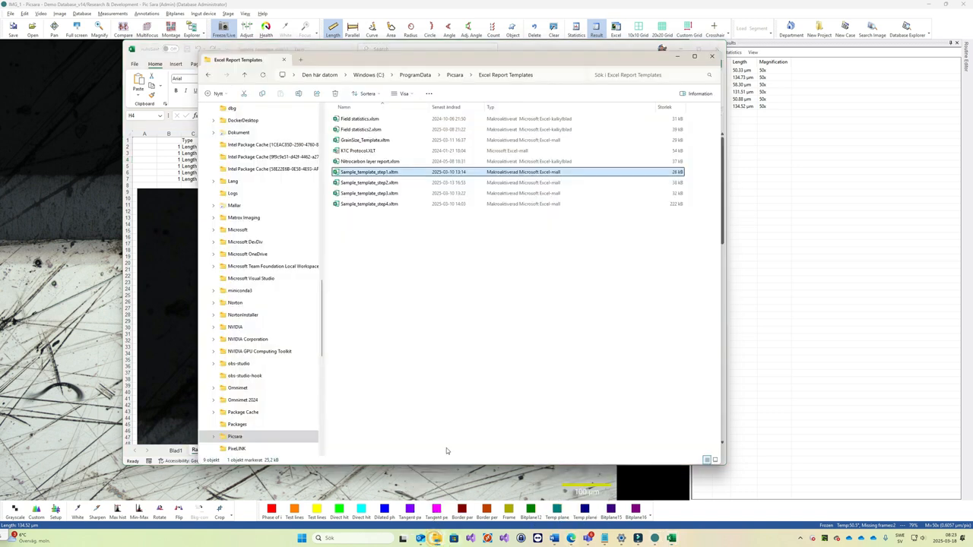
pyautogui.rightClick(358, 174)
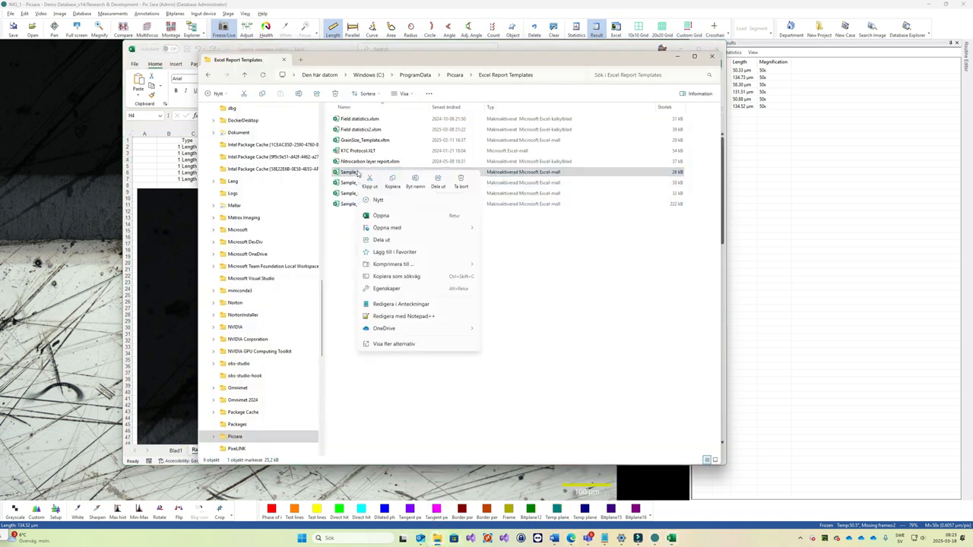
pyautogui.click(380, 216)
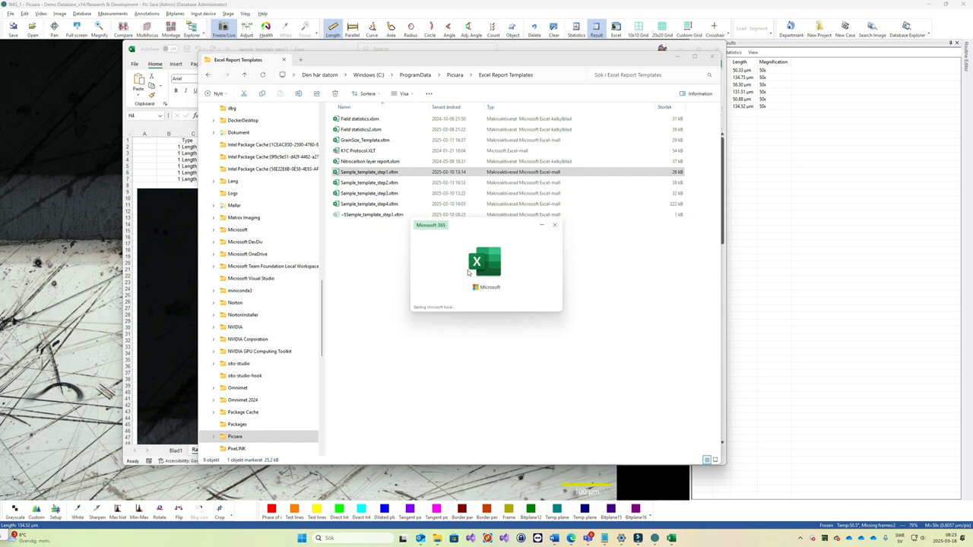
pyautogui.click(202, 451)
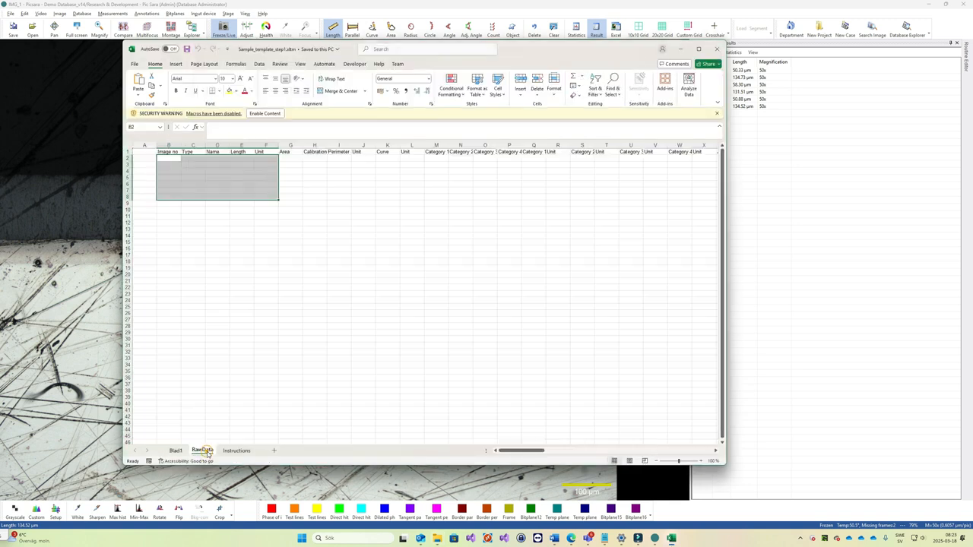
pyautogui.moveTo(552, 52); pyautogui.dragTo(762, 121)
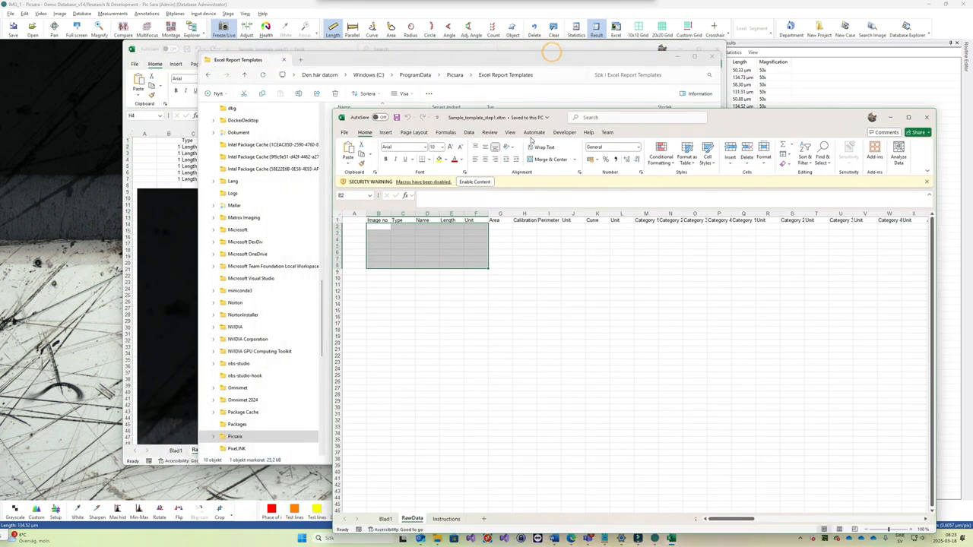
# Copy the exported data in A1:I7 from the report's RawData sheet into the template's RawData sheet starting at A1.
pyautogui.click(171, 237)
pyautogui.click(137, 142)
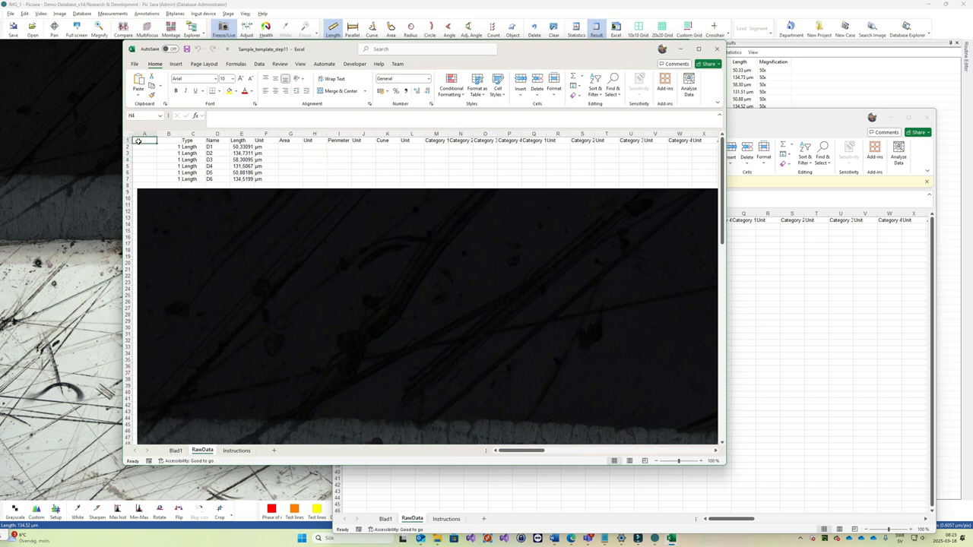
pyautogui.keyDown('shift'); pyautogui.click(346, 179); pyautogui.keyUp('shift')
pyautogui.rightClick(338, 183)
pyautogui.click(355, 208)
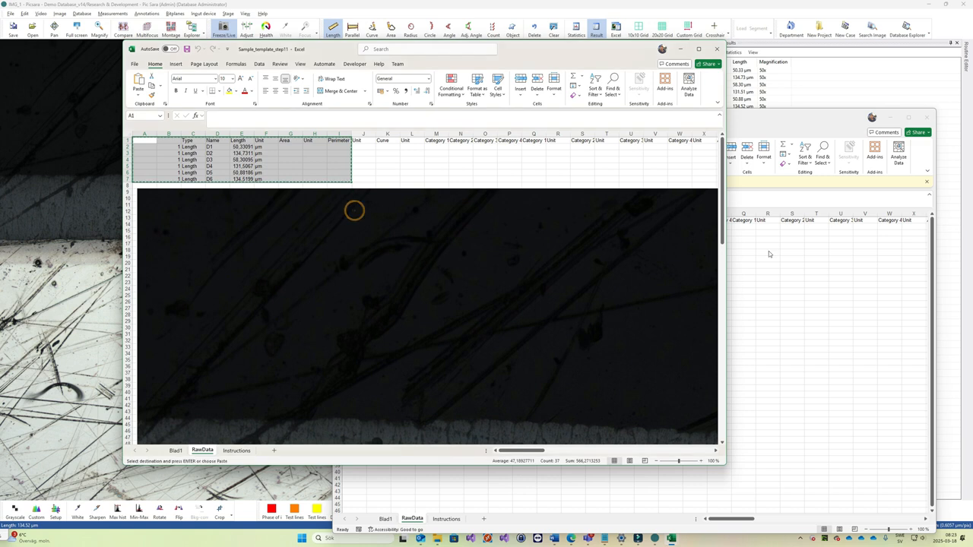
pyautogui.hotkey('alt', 'Tab')
pyautogui.click(359, 222)
pyautogui.hotkey('ctrl', 'v')
pyautogui.click(472, 284)
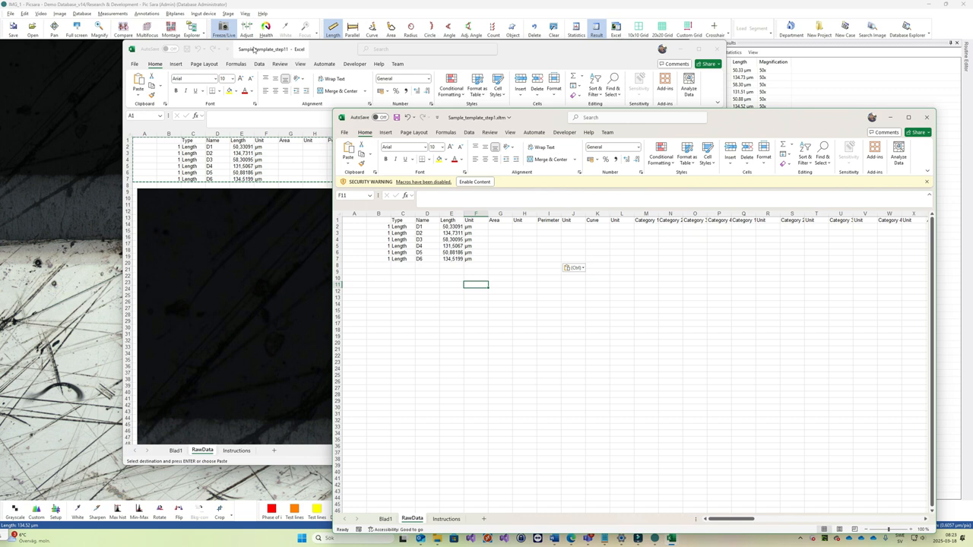
# Close the generated report workbook without saving and return to the template.
pyautogui.click(721, 48)
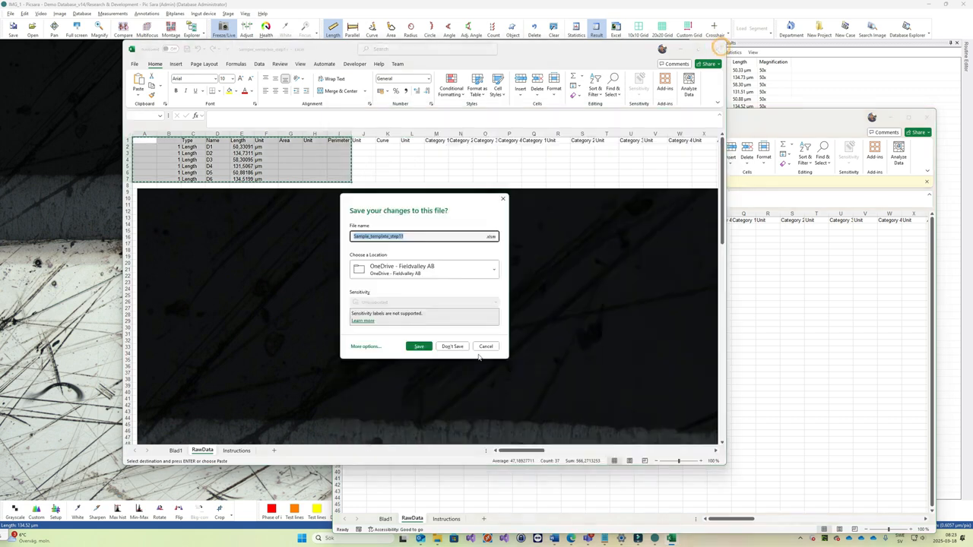
pyautogui.click(456, 346)
pyautogui.click(556, 317)
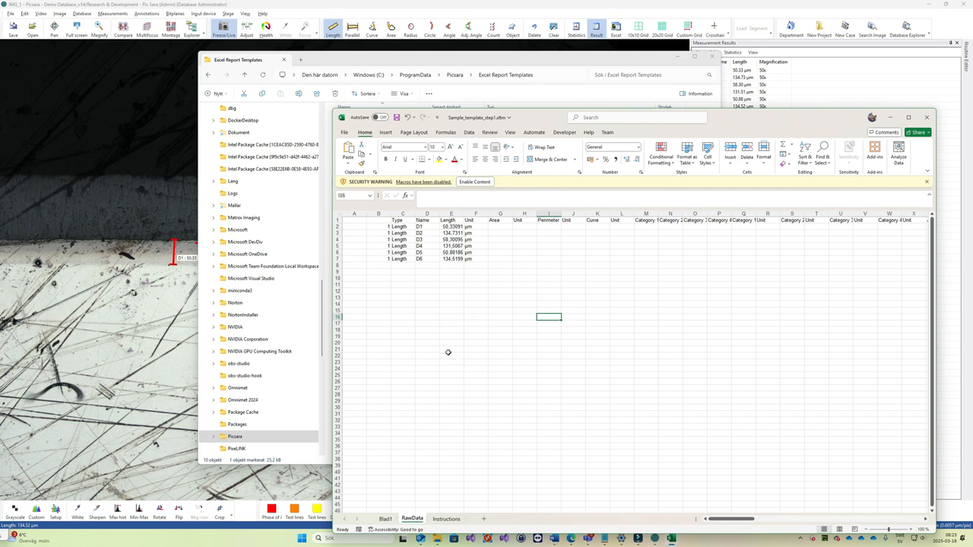
# Link cell C5 on the Blad1 sheet to the first length value with the formula =RawData!E2.
pyautogui.moveTo(452, 227); pyautogui.dragTo(451, 259)
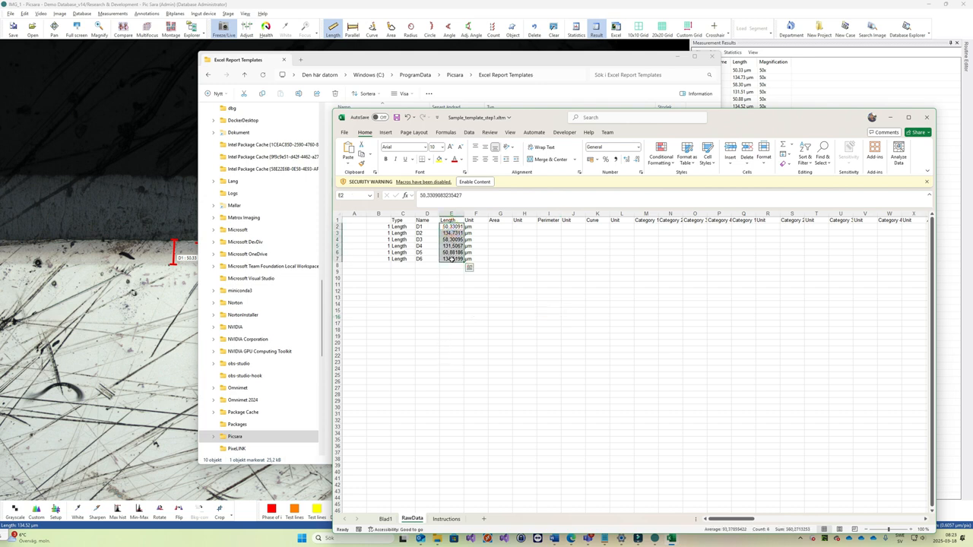
pyautogui.click(386, 519)
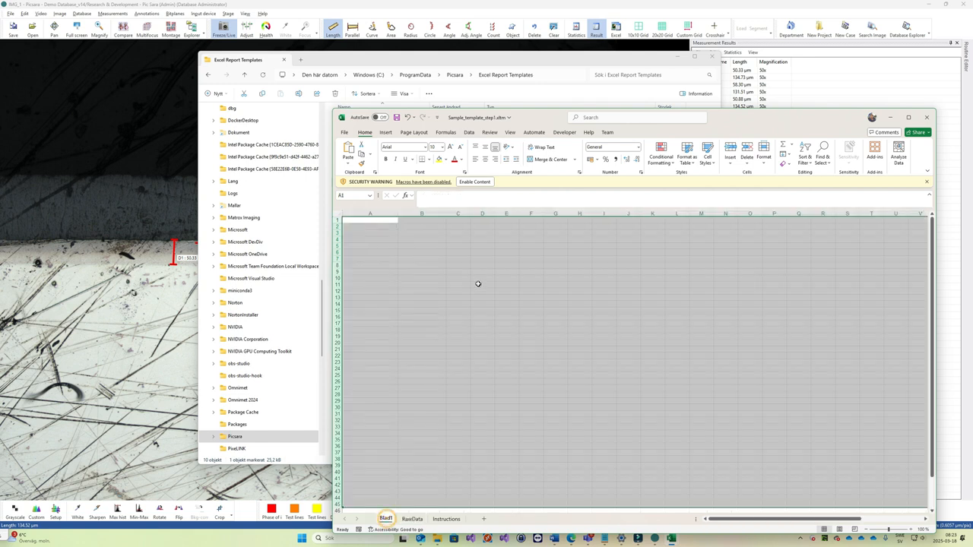
pyautogui.click(456, 244)
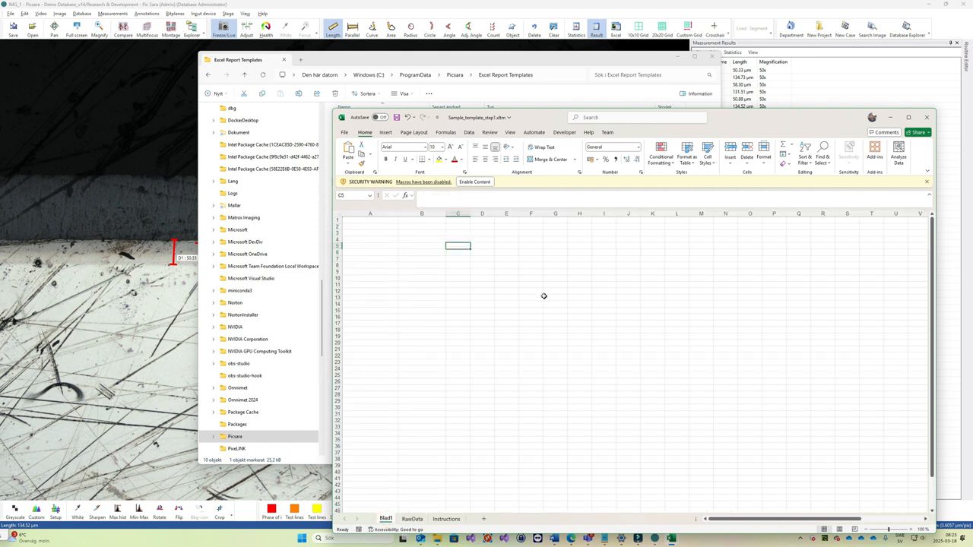
pyautogui.write('=')
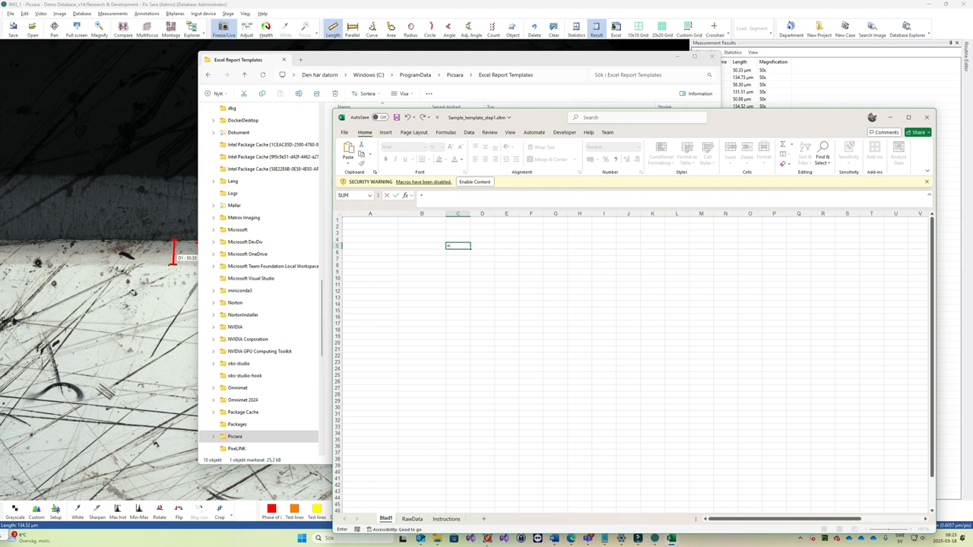
pyautogui.click(412, 519)
pyautogui.click(453, 227)
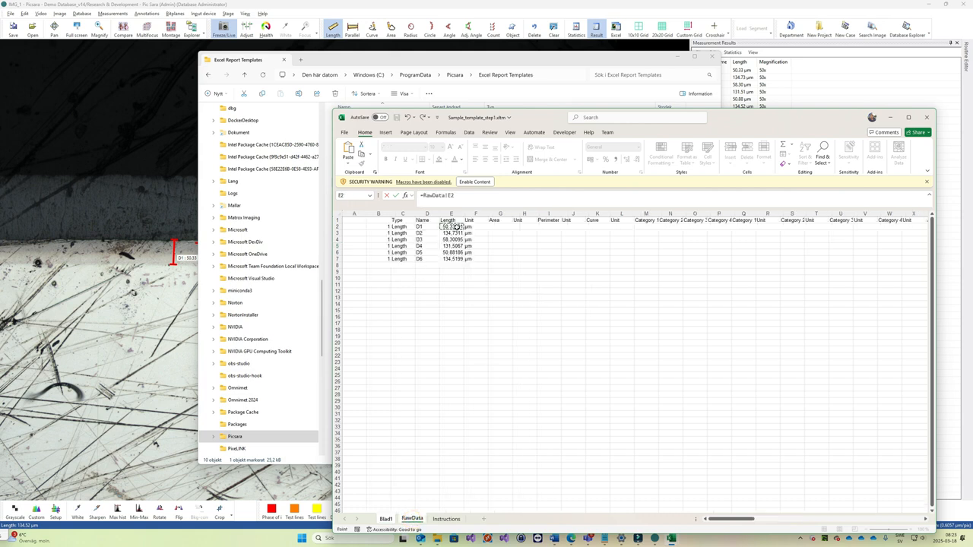
pyautogui.press('Return')
# Link cell D5 on the Blad1 sheet to the second length value with the formula =RawData!E3.
pyautogui.click(479, 246)
pyautogui.write('=')
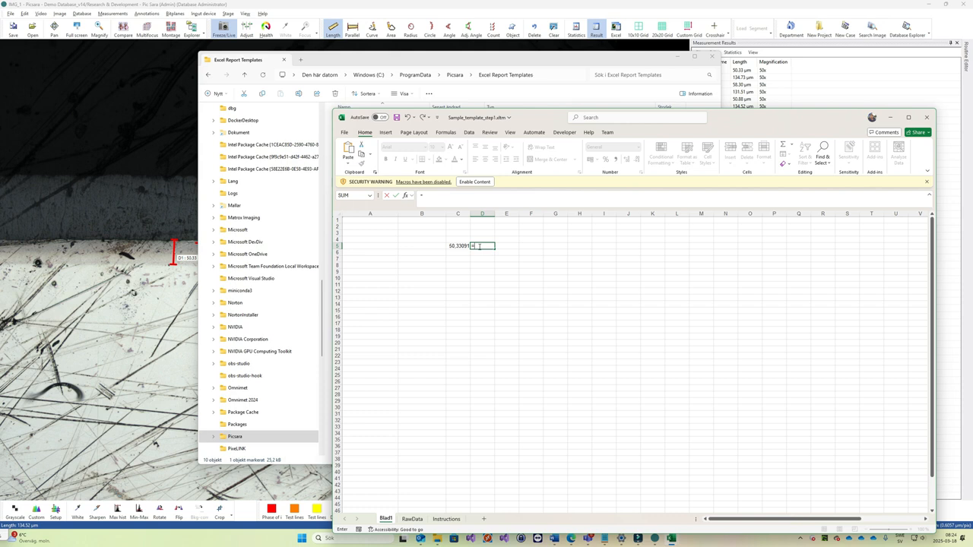
pyautogui.click(412, 519)
pyautogui.click(450, 231)
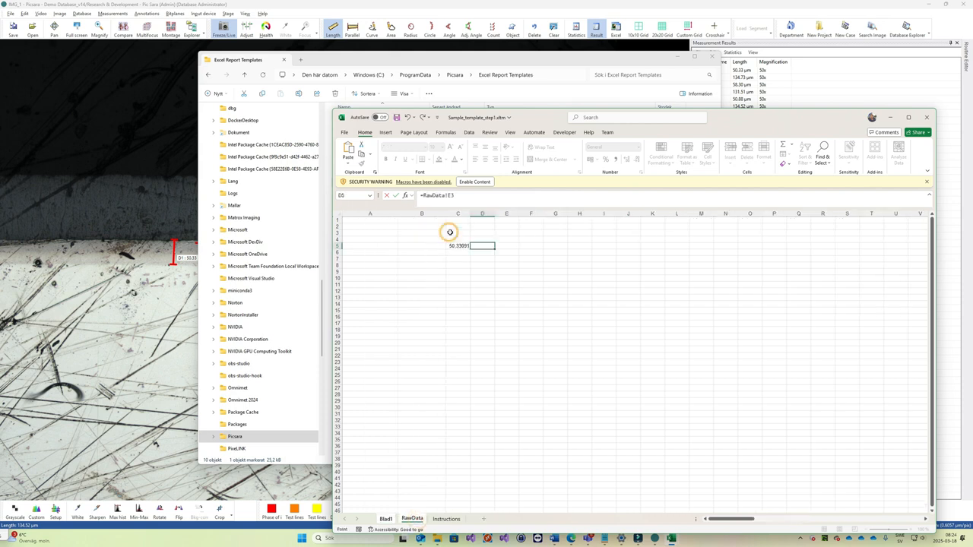
pyautogui.press('Return')
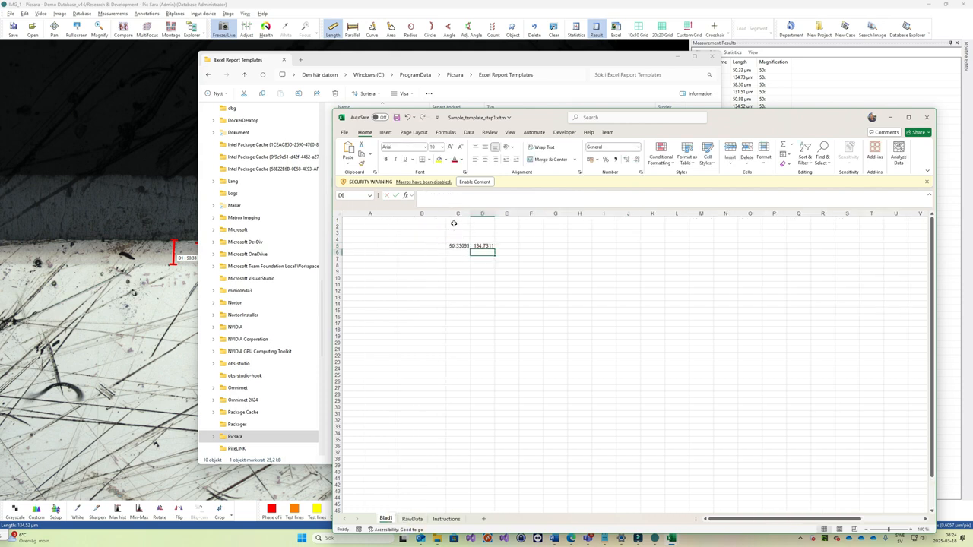
# Fill the C5 formula down to C22 on Blad1 and check the copied references against the RawData lengths.
pyautogui.click(460, 247)
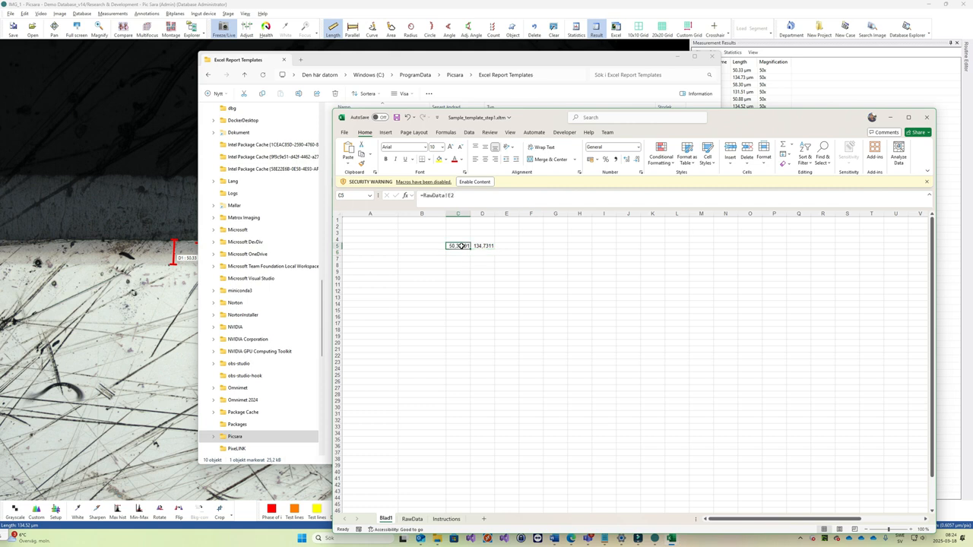
pyautogui.moveTo(471, 249); pyautogui.dragTo(468, 358)
pyautogui.click(456, 246)
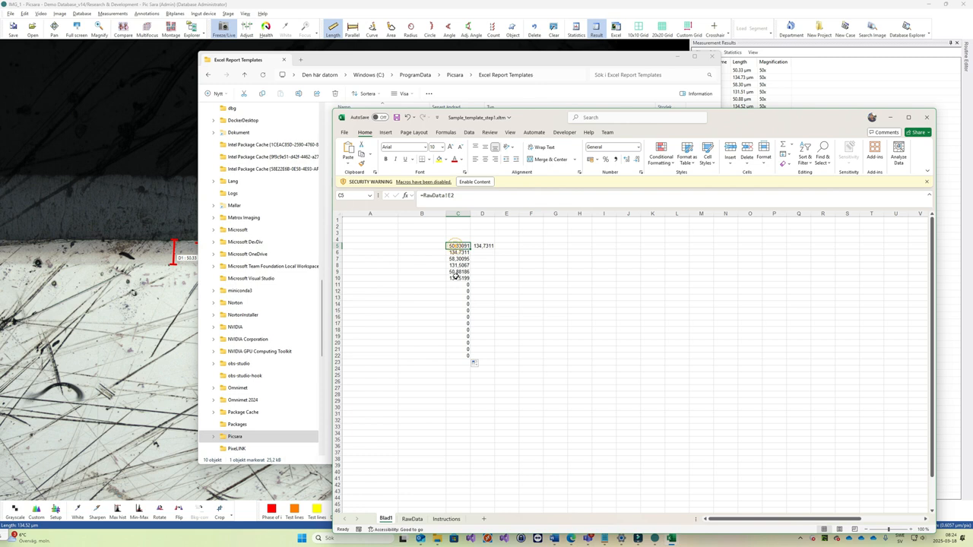
pyautogui.click(467, 199)
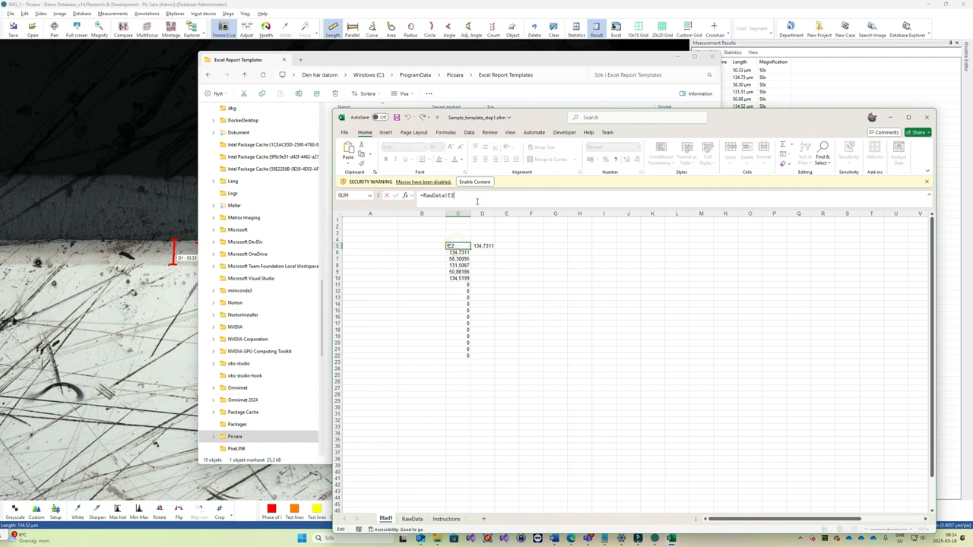
pyautogui.press('Return')
pyautogui.click(460, 258)
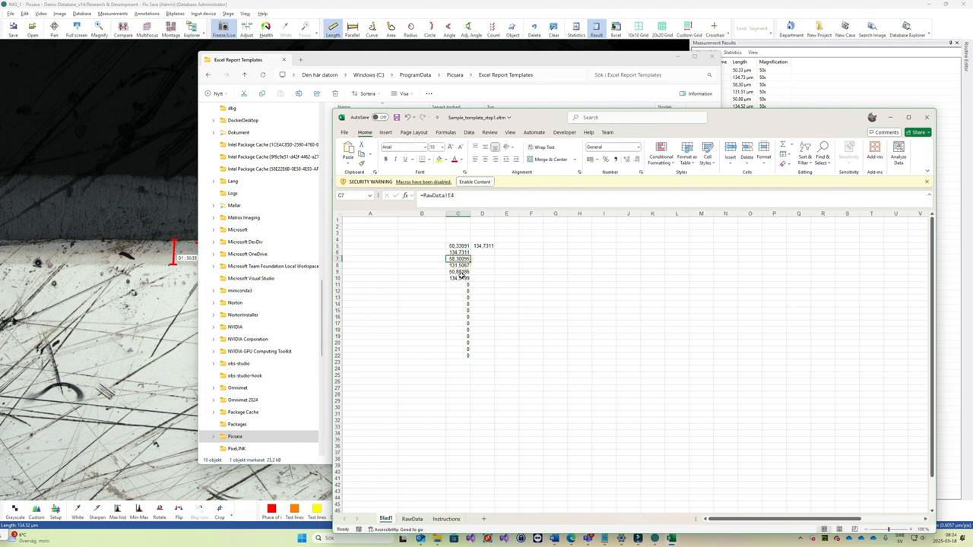
pyautogui.click(459, 285)
pyautogui.hotkey('ctrl', '[')
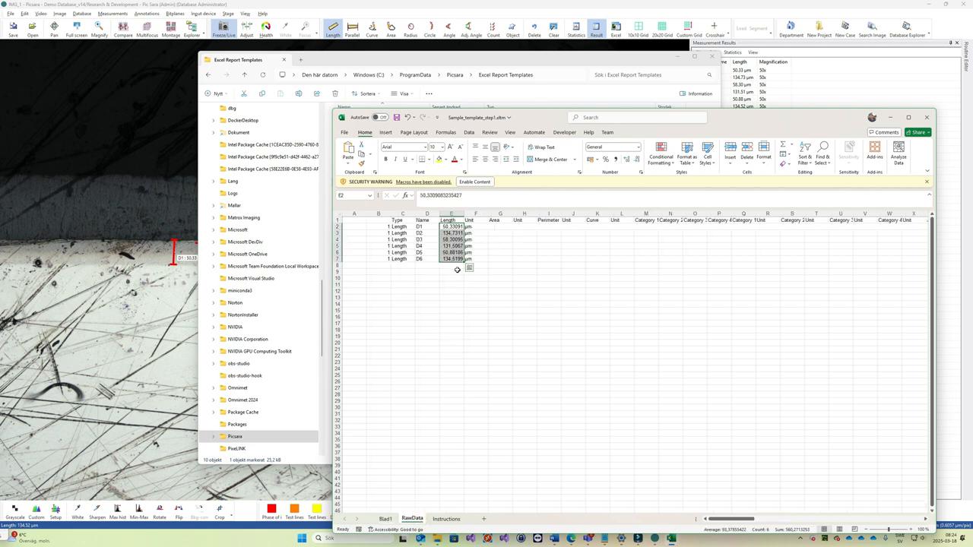
pyautogui.click(385, 519)
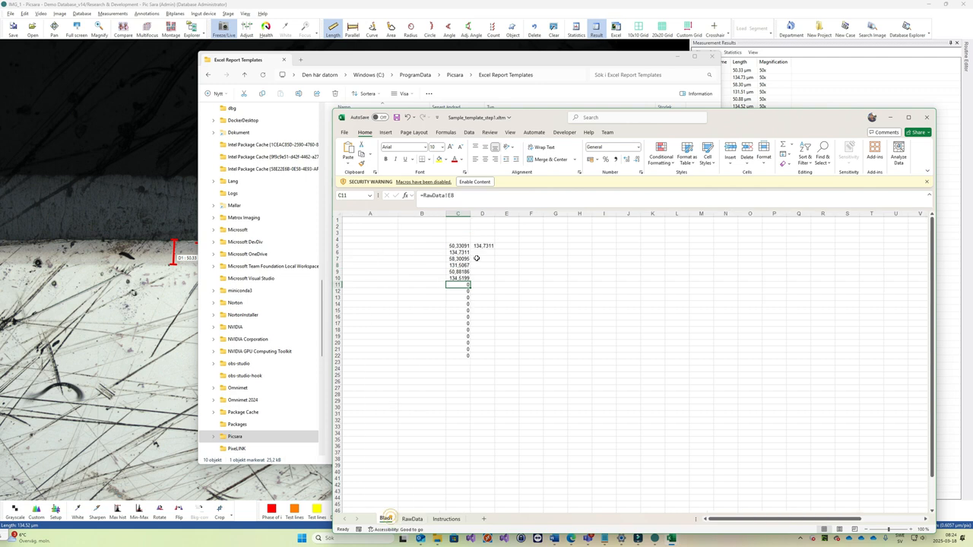
# Change the C11 formula on Blad1 to =IF(ISBLANK(RawData!E8);""; RawData!E8) so that a missing measurement leaves the cell blank.
pyautogui.click(478, 195)
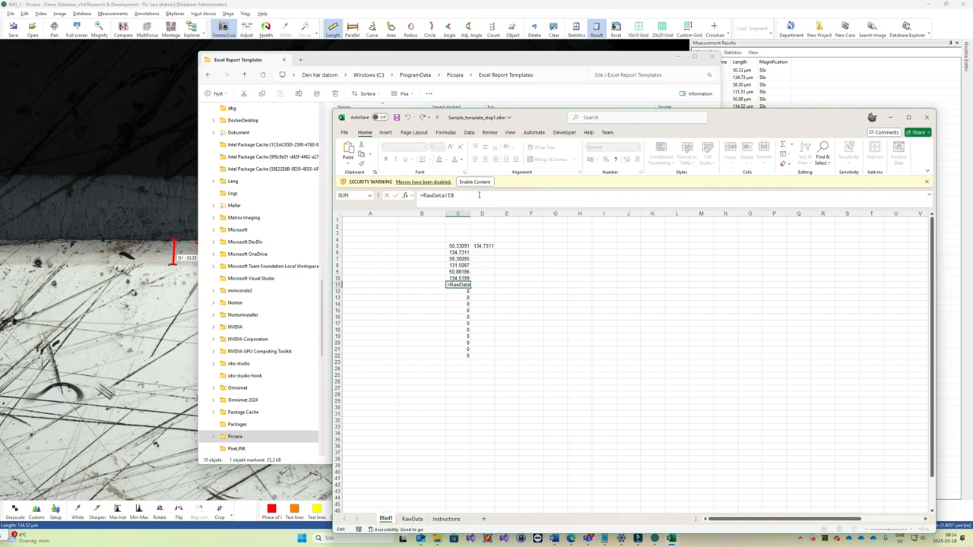
pyautogui.write('i')
pyautogui.write('f(')
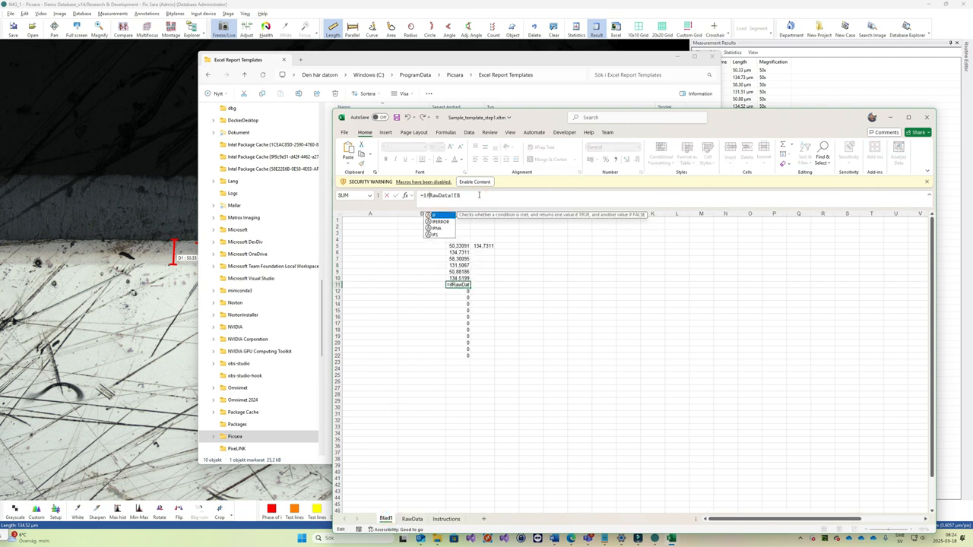
pyautogui.hotkey('shift', 'space')
pyautogui.hotkey('shift', 'Left')
pyautogui.hotkey('shift', 'Left')
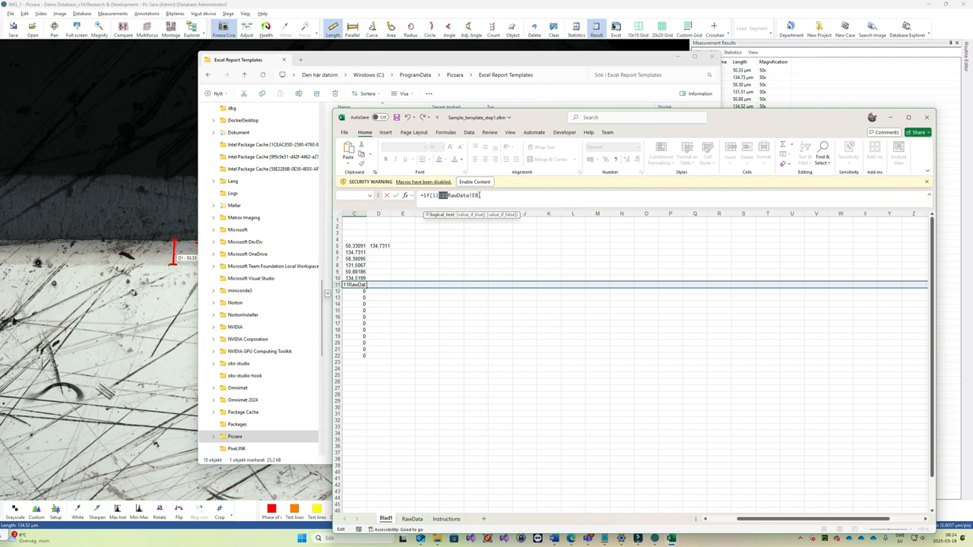
pyautogui.press('BackSpace')
pyautogui.click(478, 195)
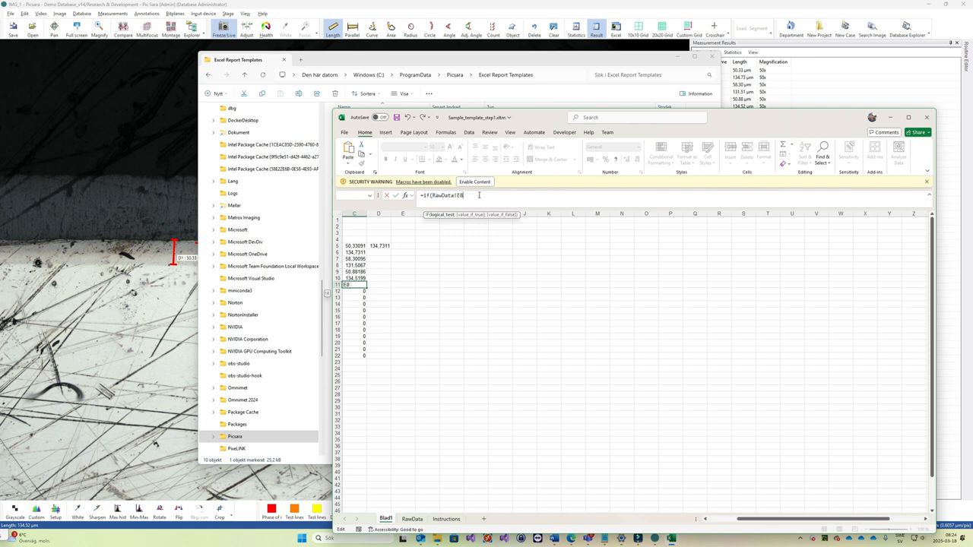
pyautogui.press('Left')
pyautogui.press('Left')
pyautogui.write('IsBlank(')
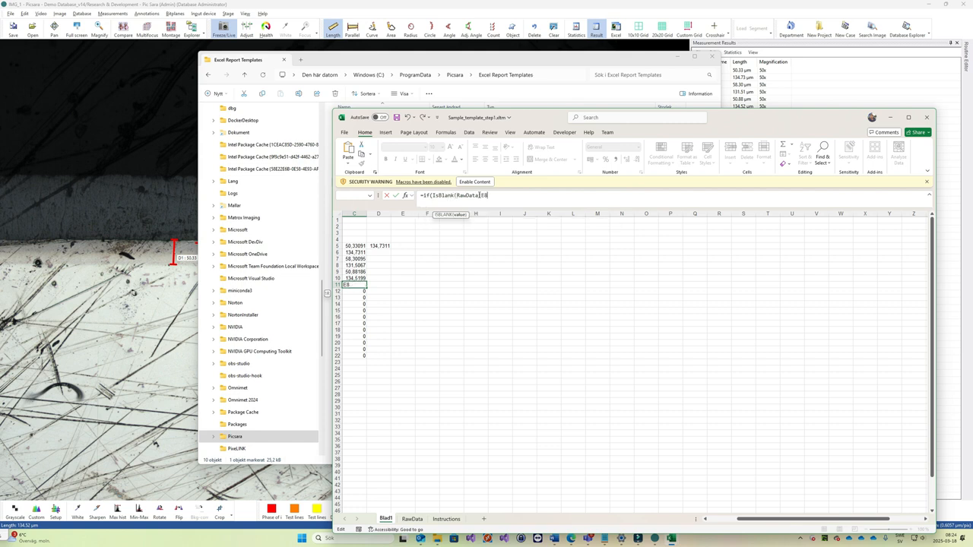
pyautogui.write(');')
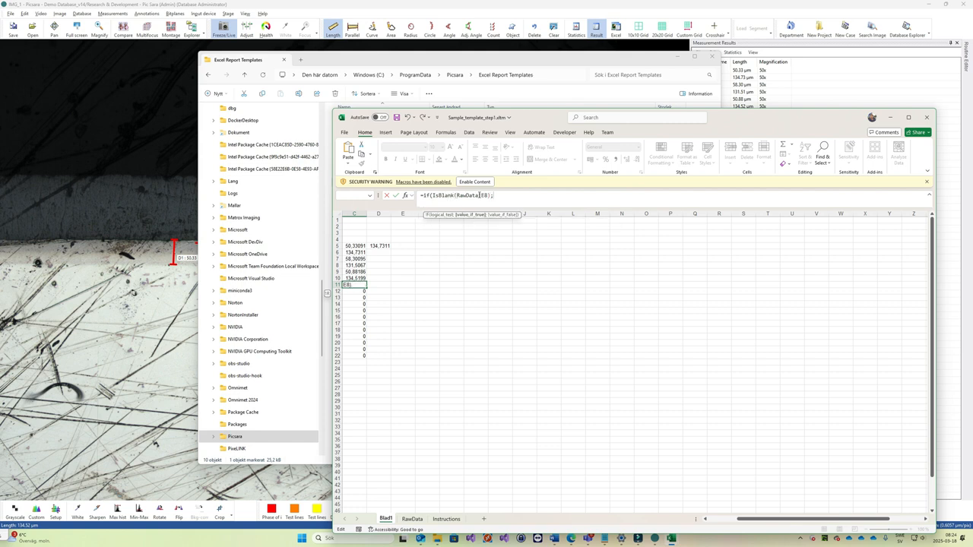
pyautogui.write('""; RawData!E8)')
pyautogui.press('Return')
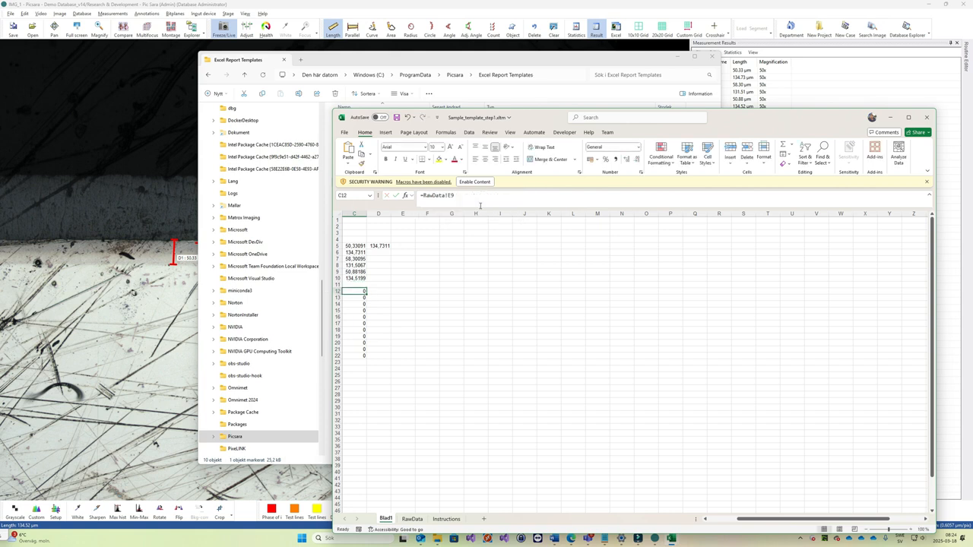
# Fill the C11 blank-check formula down to C22 on Blad1.
pyautogui.moveTo(366, 295); pyautogui.dragTo(366, 360)
pyautogui.click(364, 285)
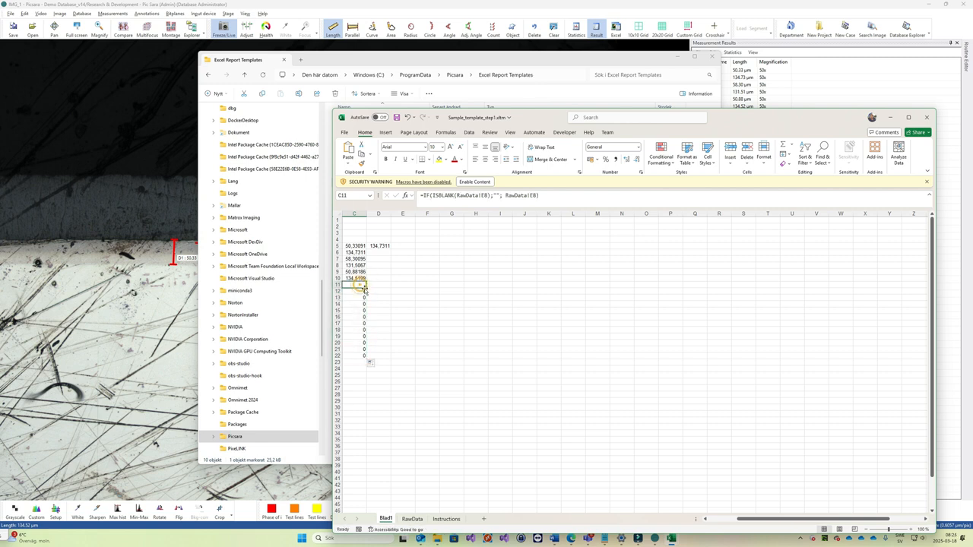
pyautogui.moveTo(366, 288); pyautogui.dragTo(365, 359)
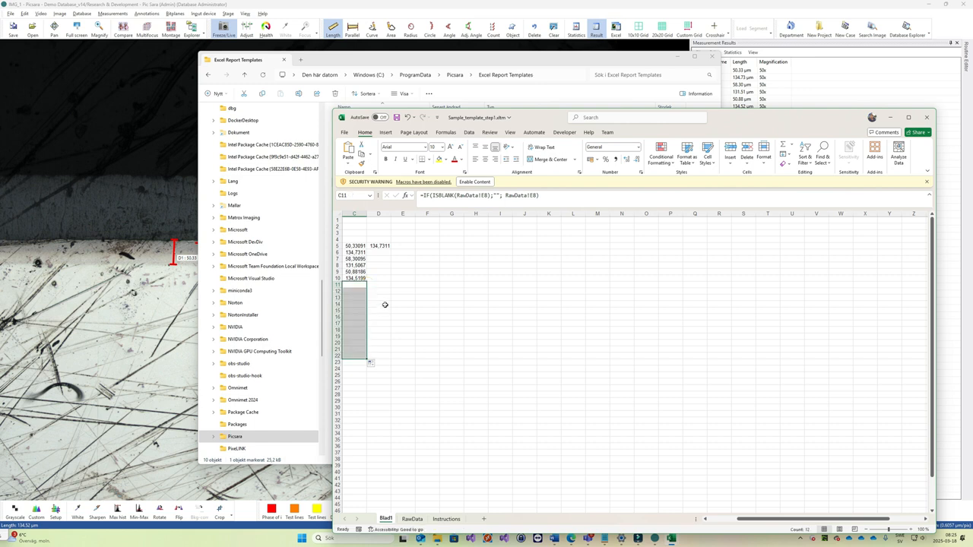
# Fill the C11 blank-check formula up to C5 to replace the plain RawData references above it.
pyautogui.click(362, 288)
pyautogui.moveTo(365, 291); pyautogui.dragTo(363, 244)
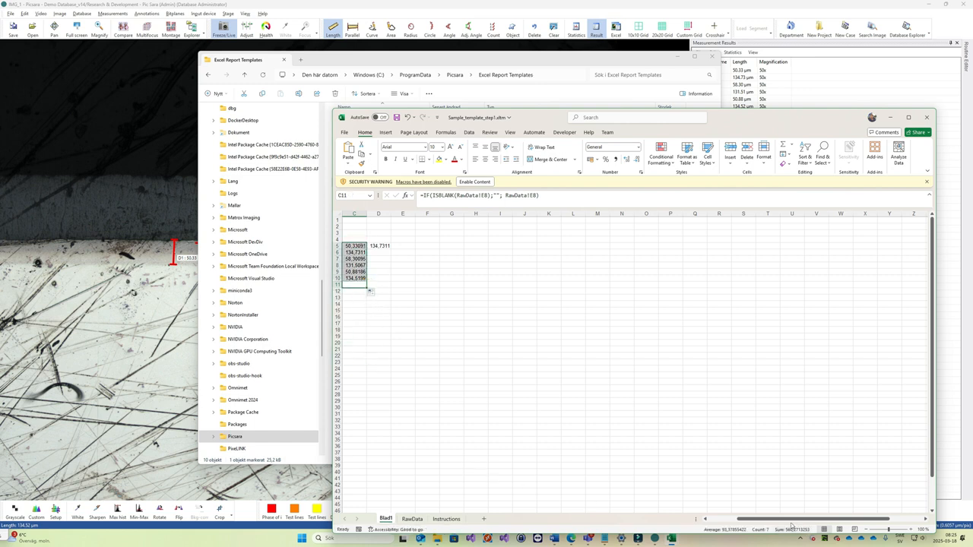
pyautogui.moveTo(790, 522); pyautogui.dragTo(759, 522)
pyautogui.click(458, 286)
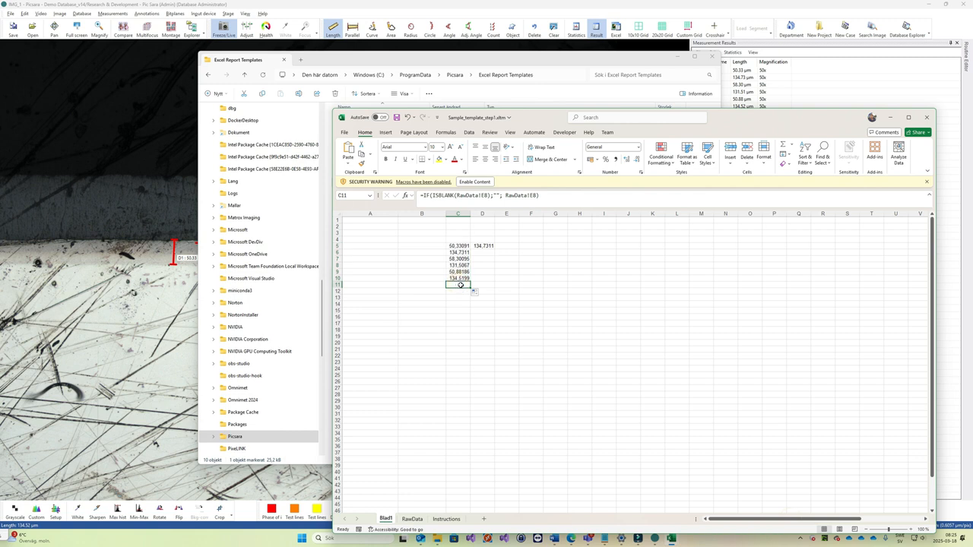
pyautogui.click(459, 284)
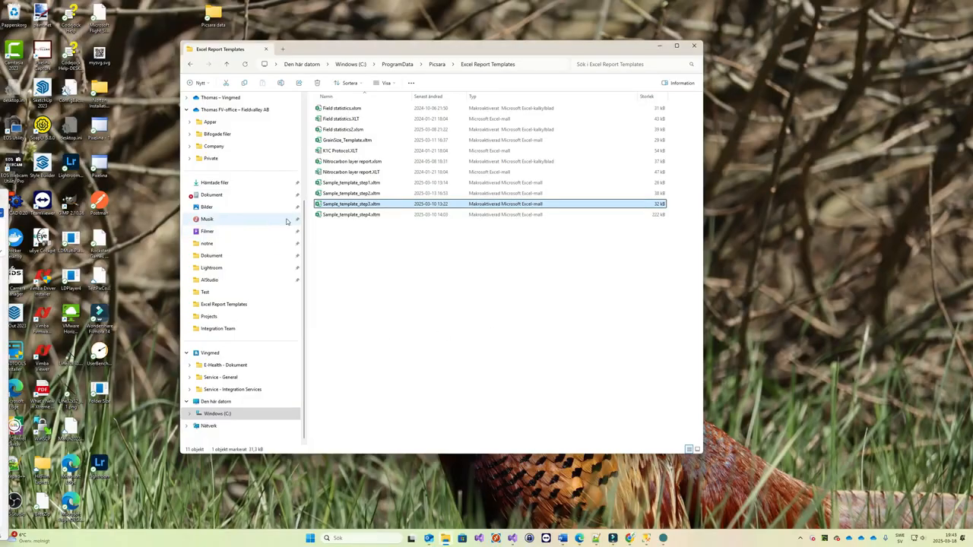
# Open the Sample_template_step3.xltm template in the Excel Report Templates folder and examine the RawData formulas in its coating and binding thickness columns.
pyautogui.rightClick(324, 205)
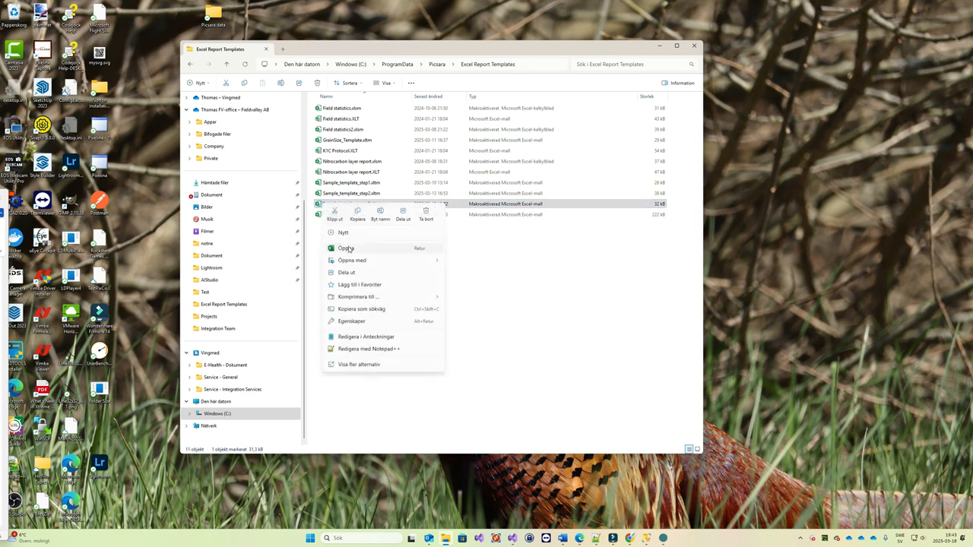
pyautogui.click(347, 249)
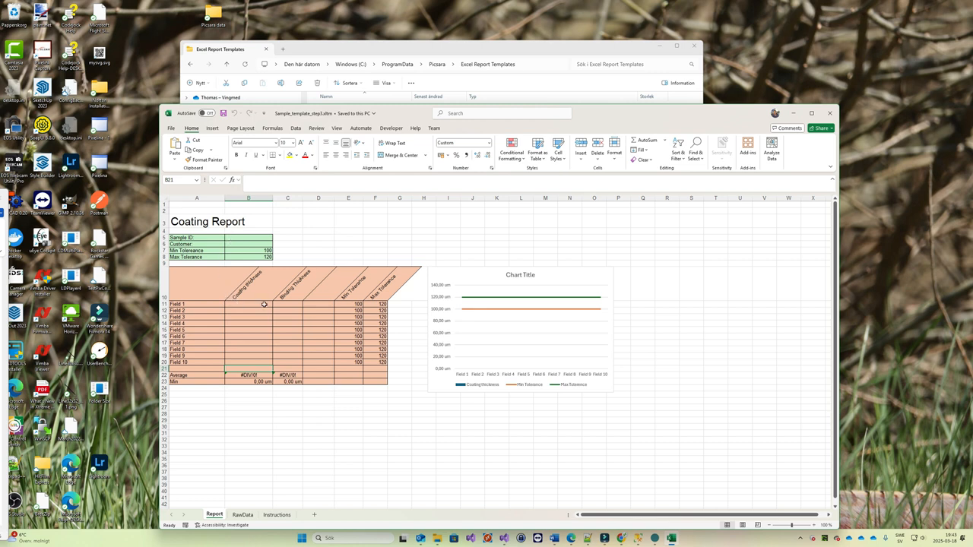
pyautogui.click(236, 304)
pyautogui.click(300, 305)
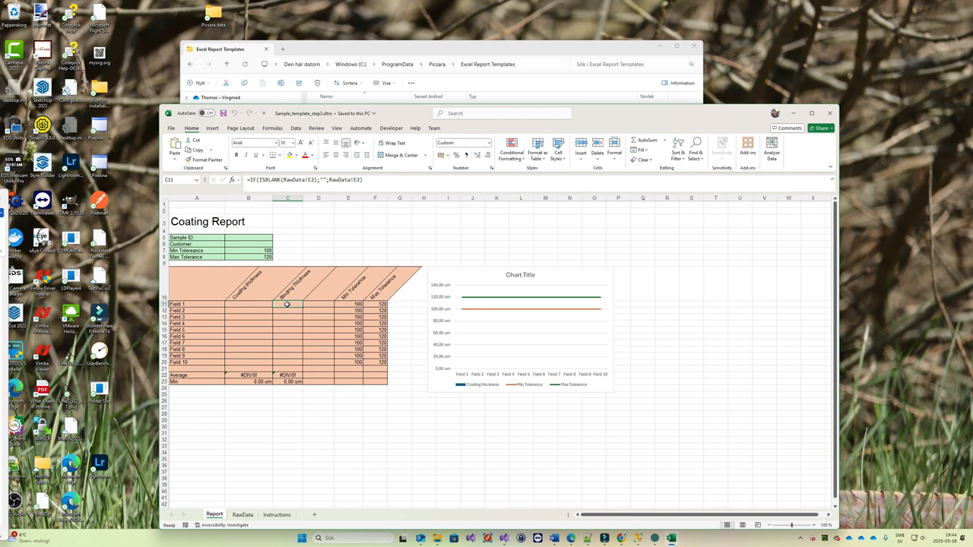
pyautogui.click(240, 305)
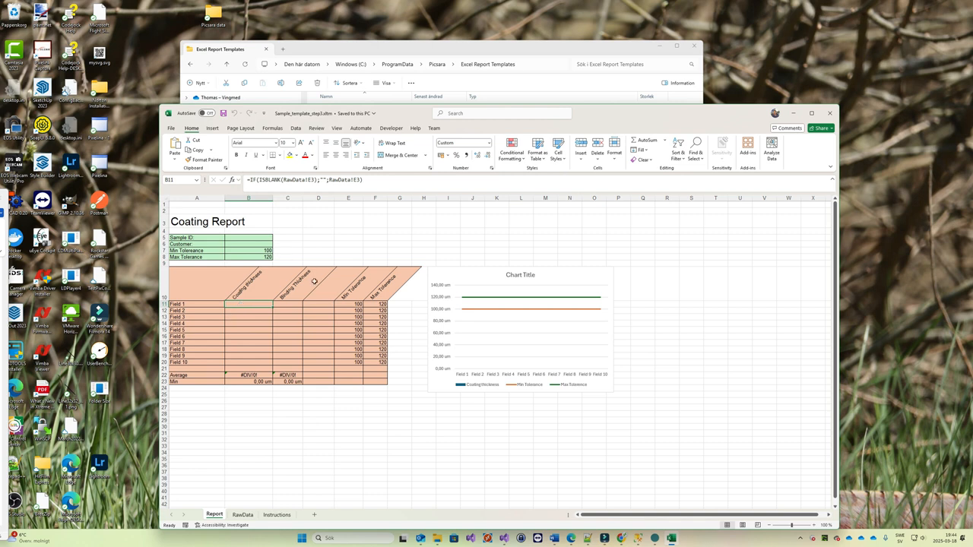
pyautogui.click(294, 305)
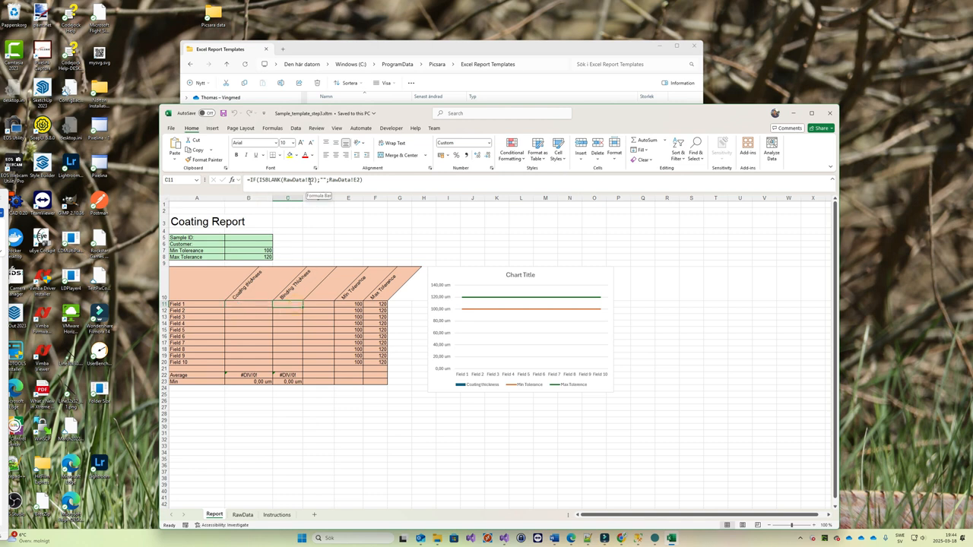
pyautogui.click(253, 303)
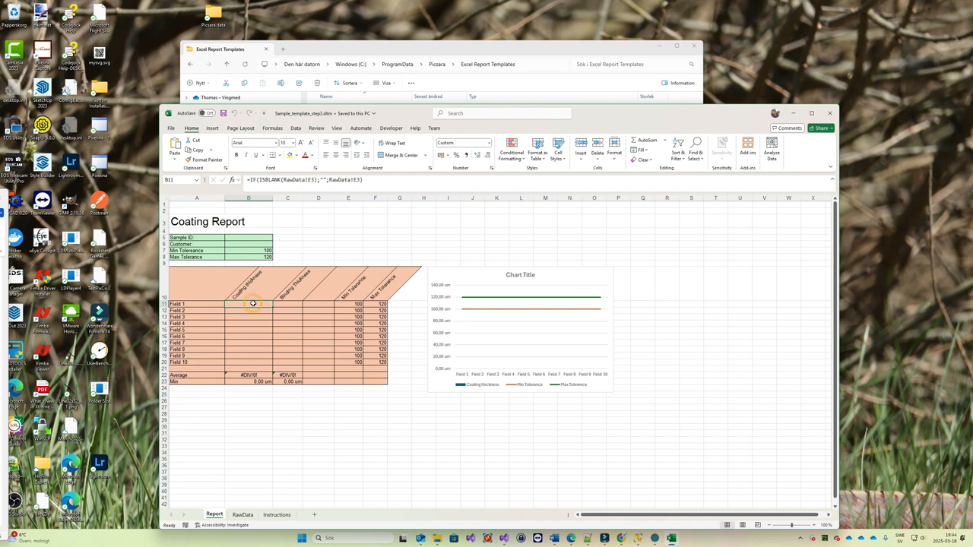
pyautogui.press('Down')
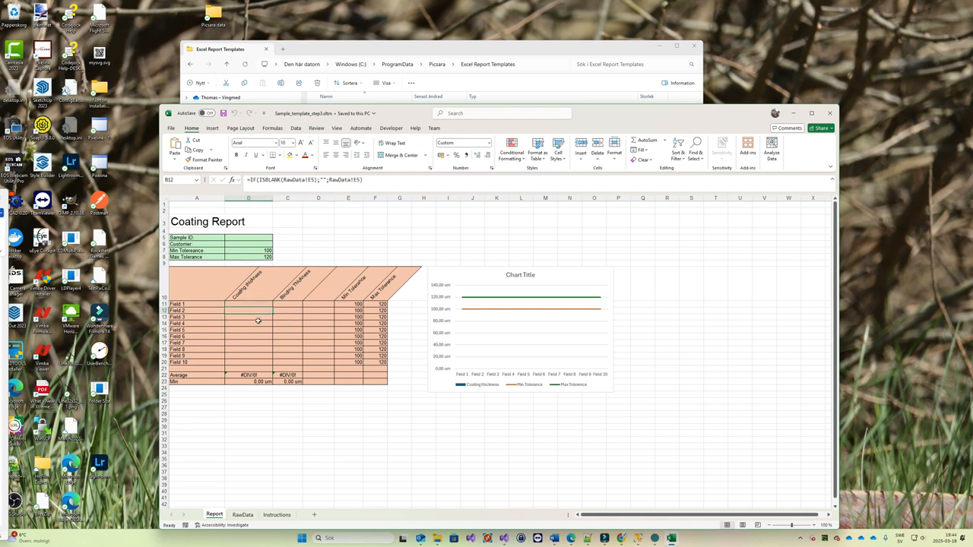
pyautogui.press('Down')
pyautogui.click(259, 331)
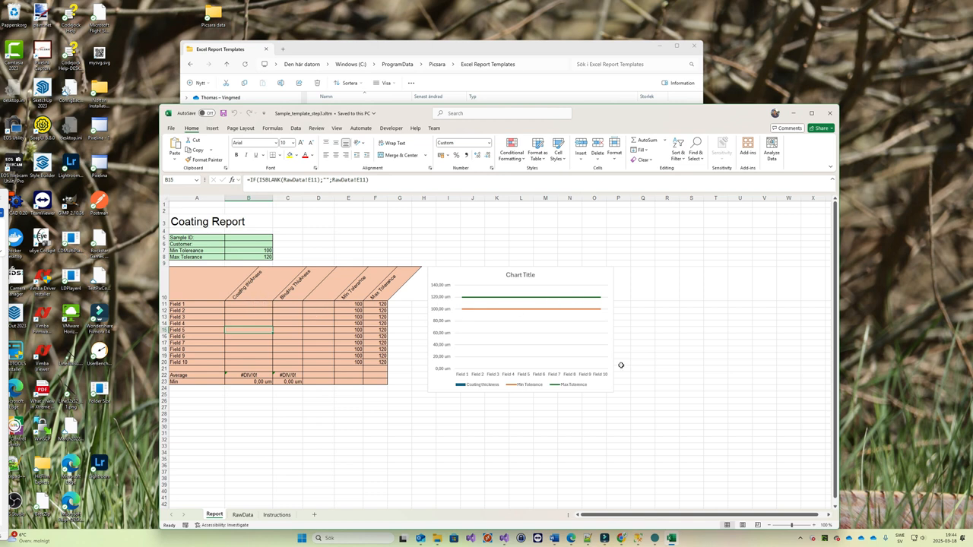
# Examine the chart and the Average and Min formulas on the Report sheet, and close the template.
pyautogui.click(545, 315)
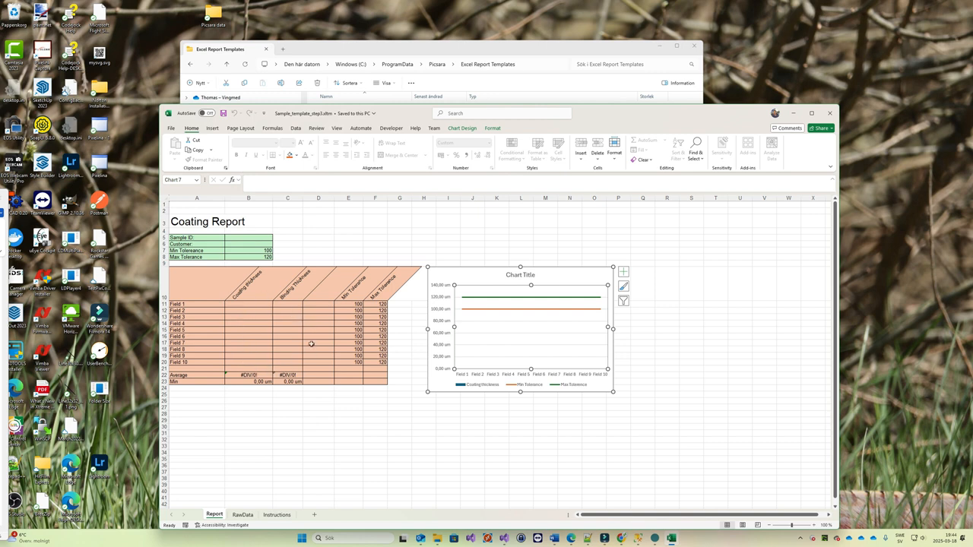
pyautogui.click(255, 375)
pyautogui.click(297, 374)
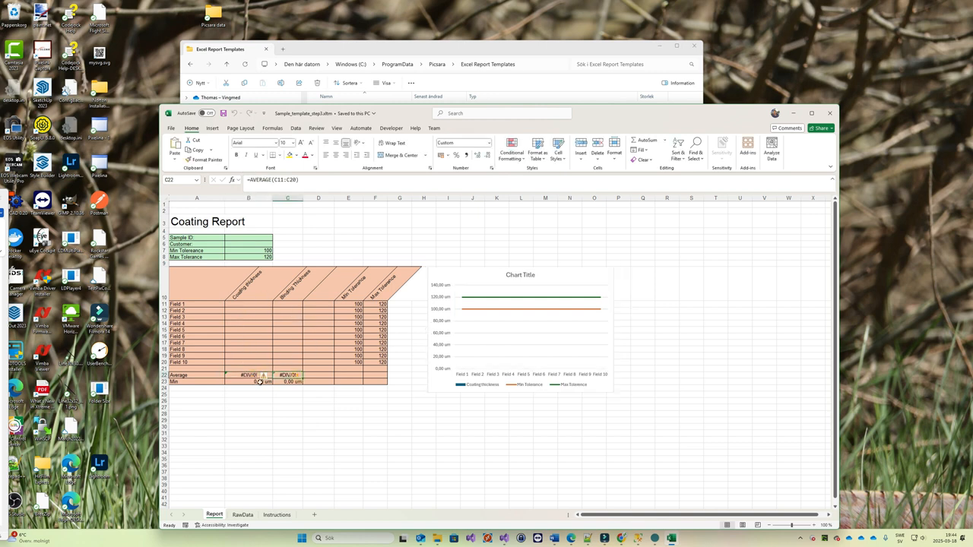
pyautogui.click(245, 381)
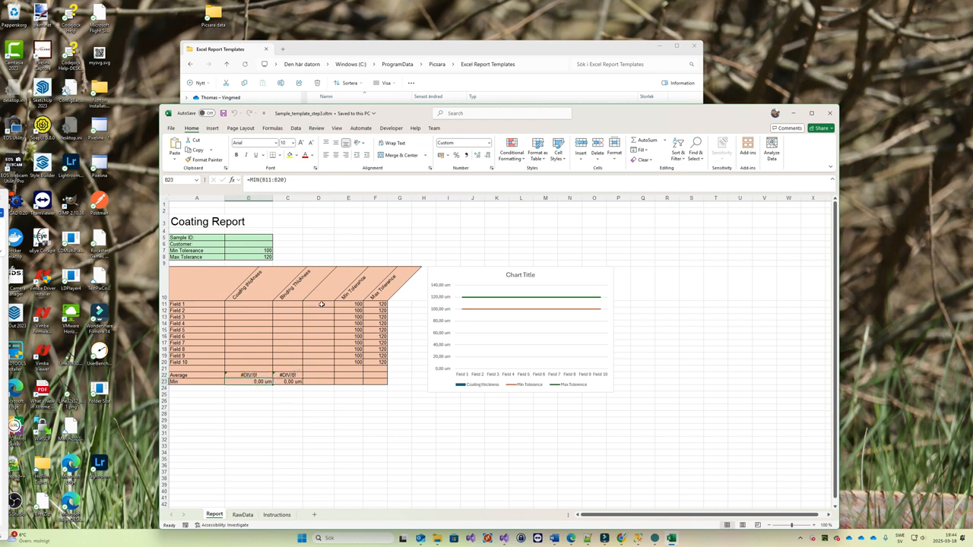
pyautogui.click(829, 112)
# Switch to Picsara and draw three pairs of length measurements, about 45 µm across the binding layer and about 129 µm across the coating.
pyautogui.click(645, 539)
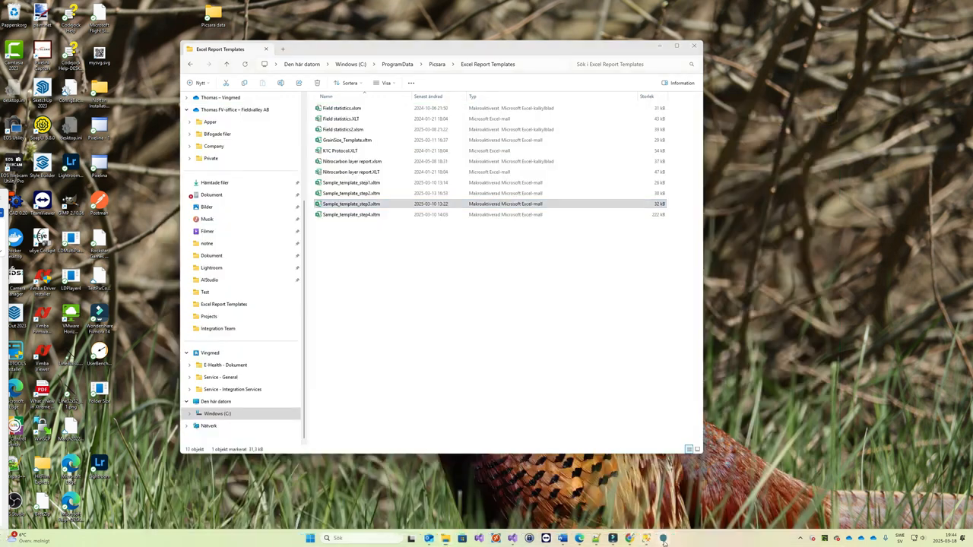
pyautogui.click(333, 29)
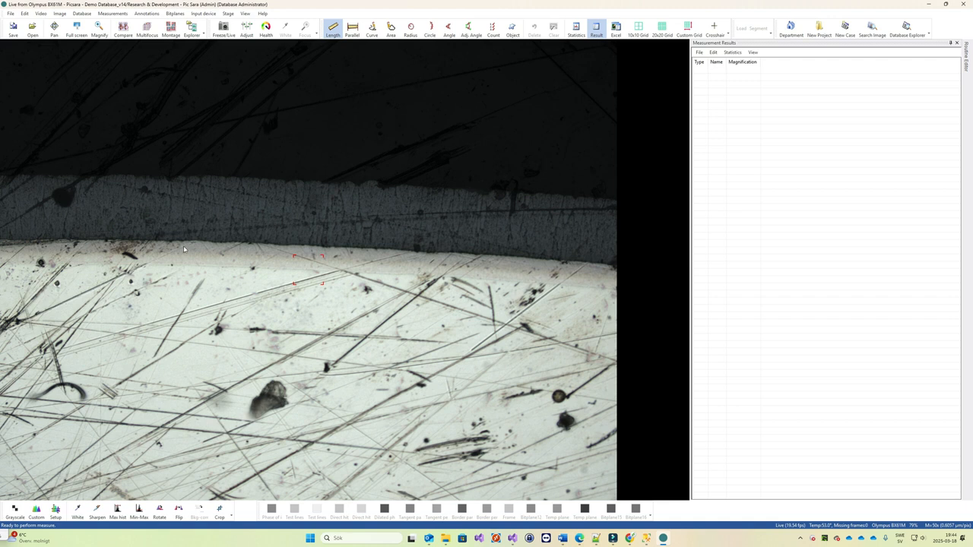
pyautogui.moveTo(183, 243); pyautogui.dragTo(181, 264)
pyautogui.moveTo(224, 176)
pyautogui.mouseDown()
pyautogui.moveTo(216, 238)
pyautogui.moveTo(246, 264)
pyautogui.mouseUp()
pyautogui.moveTo(289, 179)
pyautogui.mouseDown()
pyautogui.moveTo(278, 242)
pyautogui.moveTo(307, 267)
pyautogui.mouseUp()
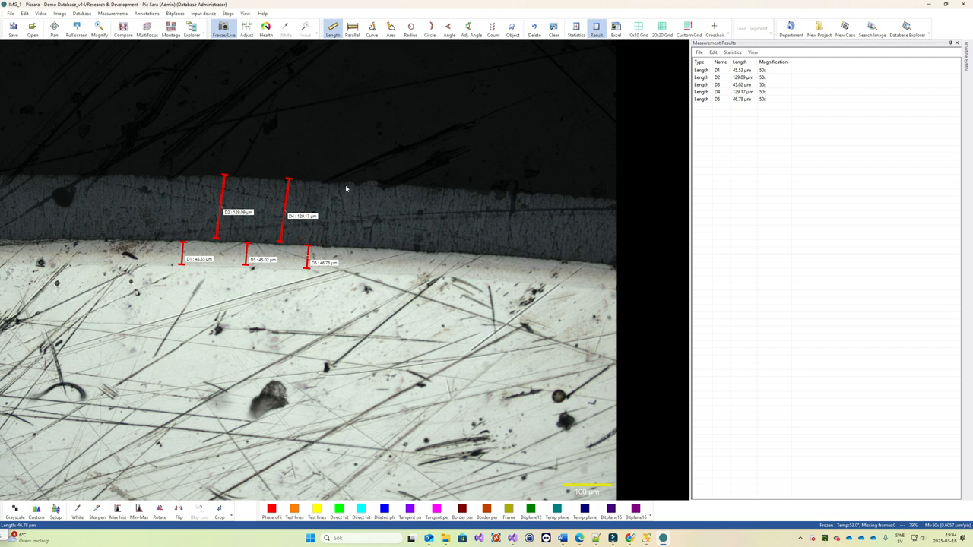
pyautogui.moveTo(349, 229); pyautogui.dragTo(348, 247)
# Export the length measurements to an Excel report using the Sample_template_step3 template.
pyautogui.click(700, 53)
pyautogui.click(712, 76)
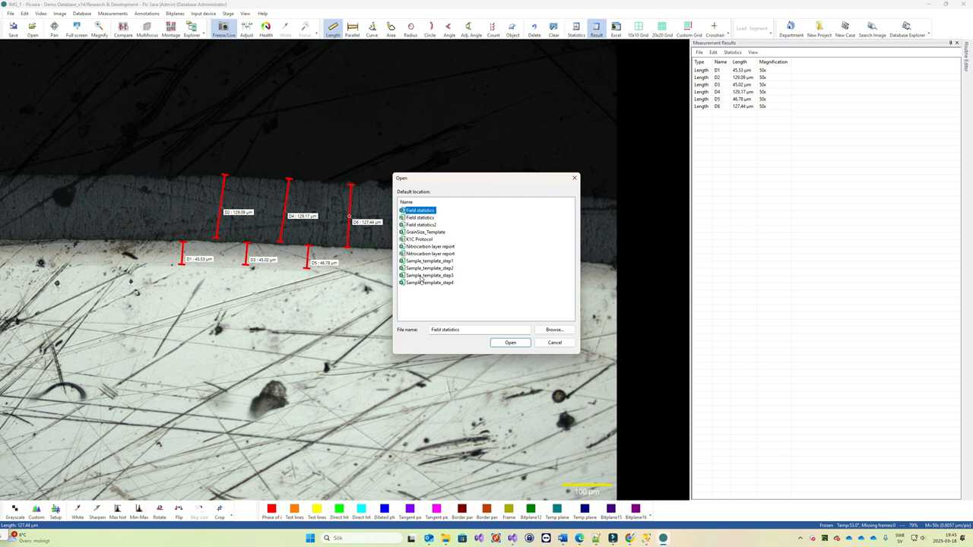
pyautogui.click(421, 276)
pyautogui.click(509, 342)
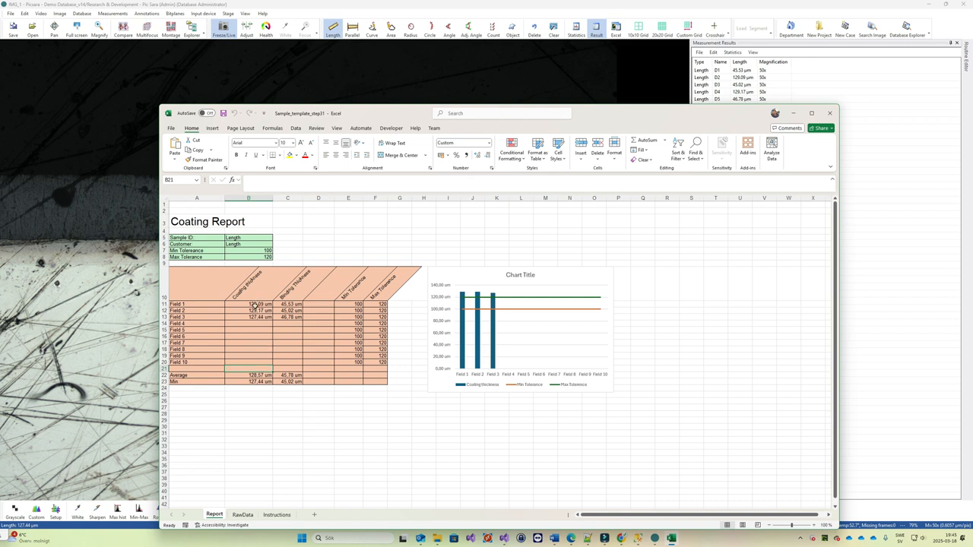
# Compare the exported lengths on the RawData sheet with the thickness table and chart on the Report sheet.
pyautogui.click(243, 514)
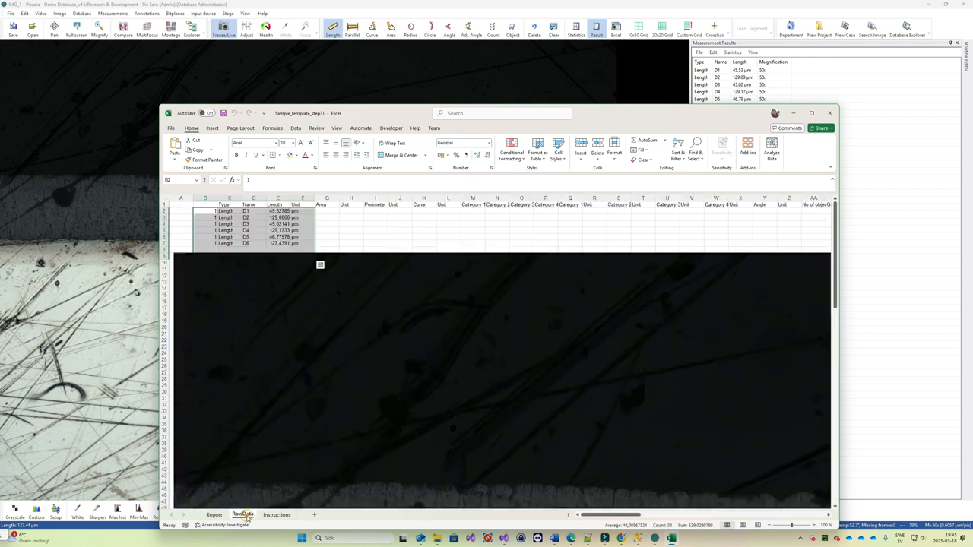
pyautogui.click(214, 514)
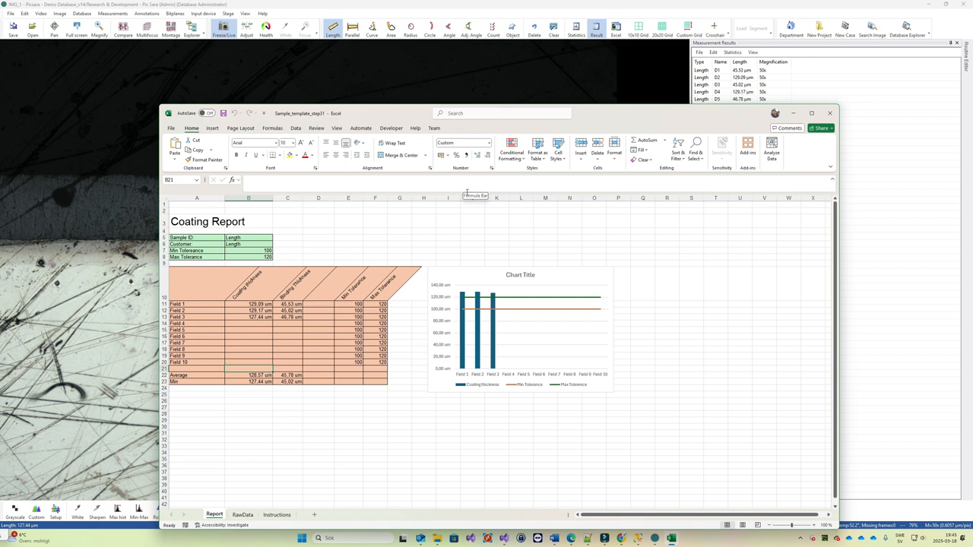
pyautogui.click(242, 515)
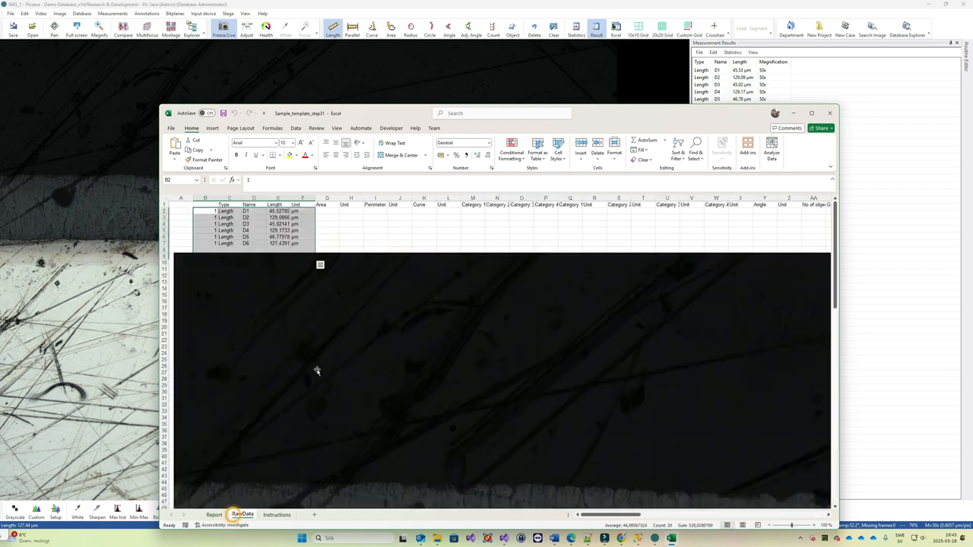
pyautogui.click(214, 514)
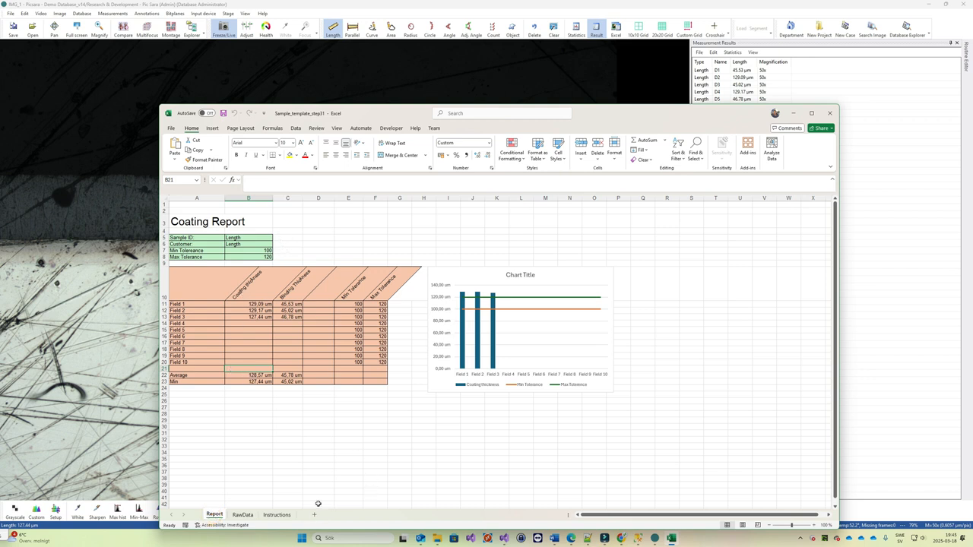
pyautogui.press('F8')
pyautogui.press('F8')
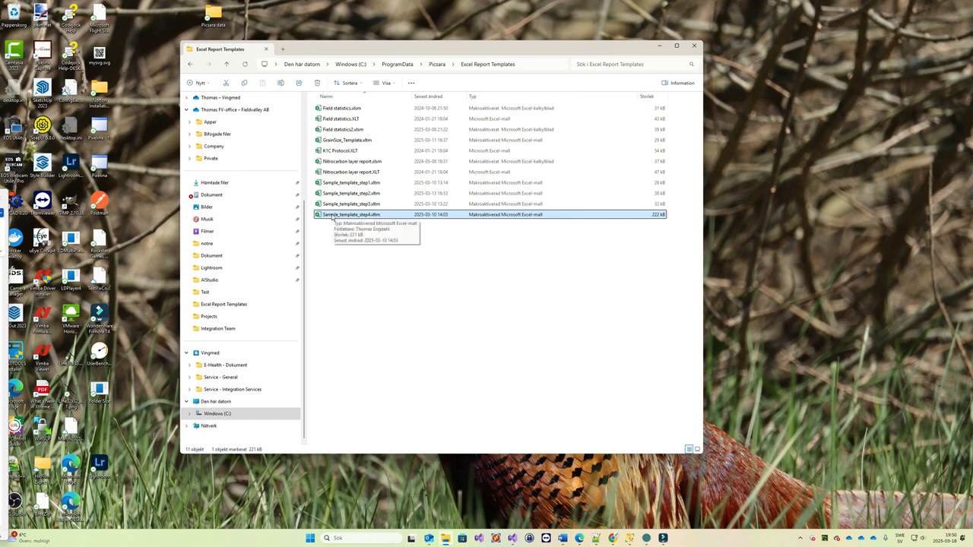
# Open the Sample_template_step4.xltm template from the Excel Report Templates folder for editing.
pyautogui.rightClick(333, 218)
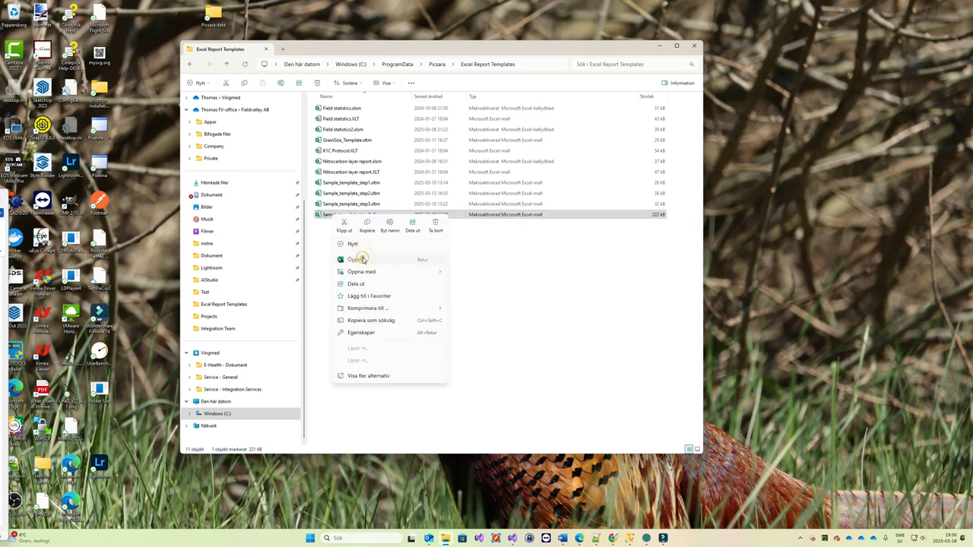
pyautogui.click(361, 259)
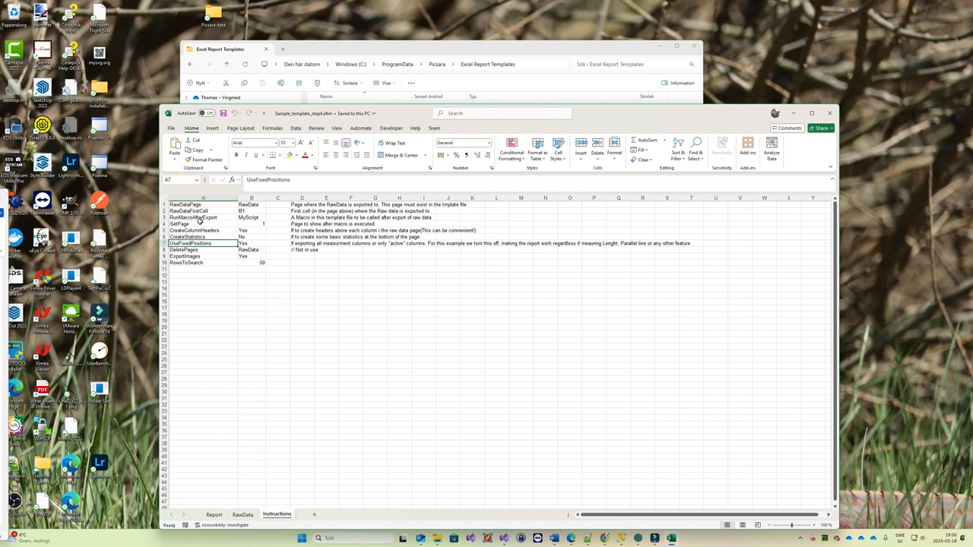
# Review the RunMacroAfterExport setting and its macro name on the Instructions sheet.
pyautogui.click(196, 218)
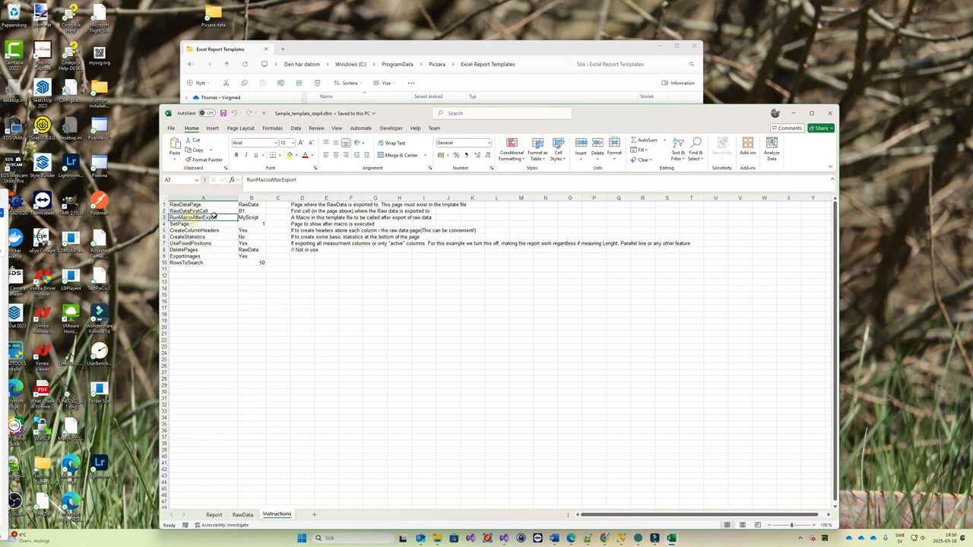
pyautogui.click(254, 218)
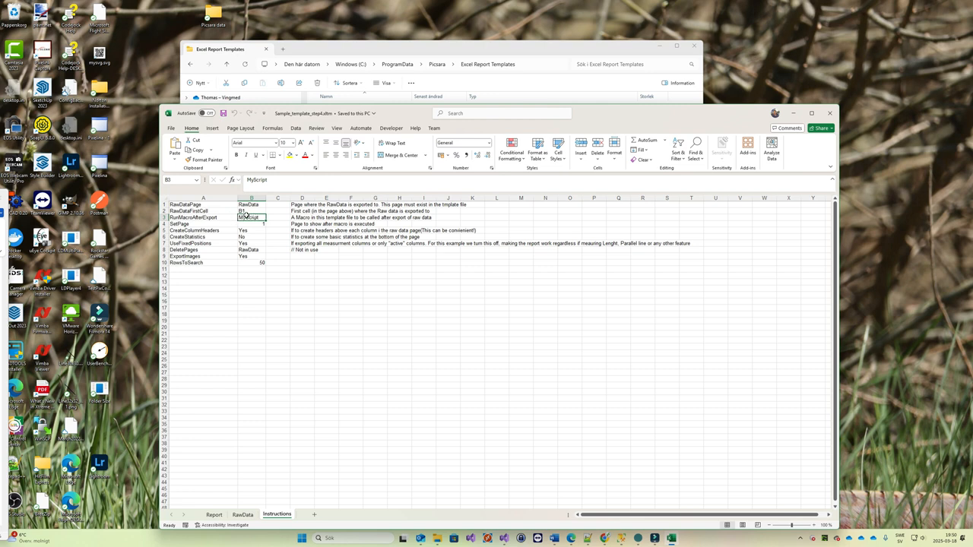
pyautogui.click(248, 205)
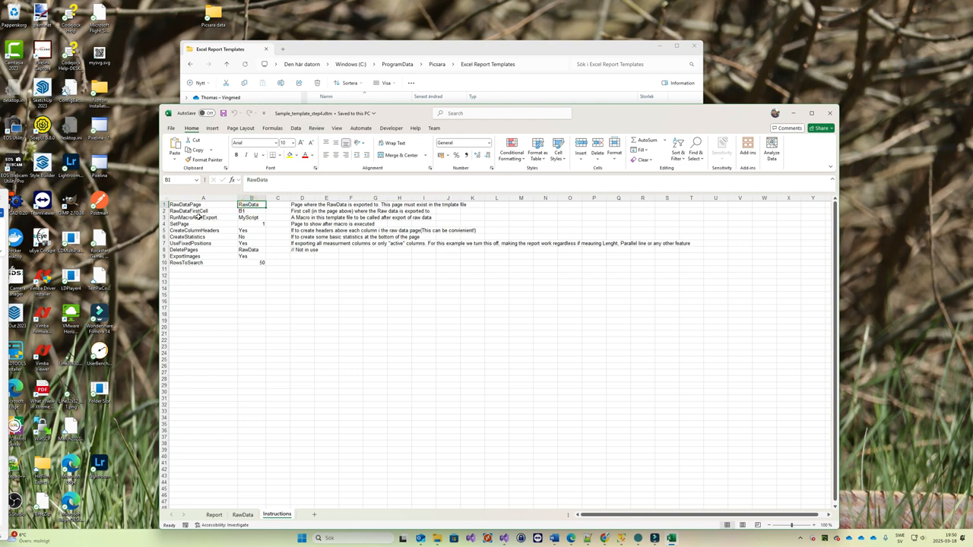
pyautogui.click(243, 217)
# Open the MyScript macro for editing in the Visual Basic editor.
pyautogui.click(390, 128)
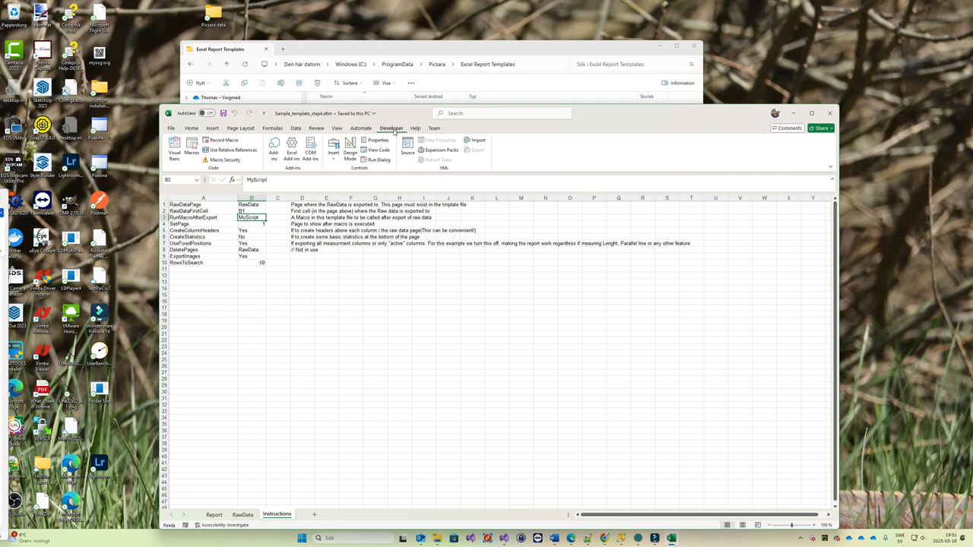
pyautogui.click(172, 129)
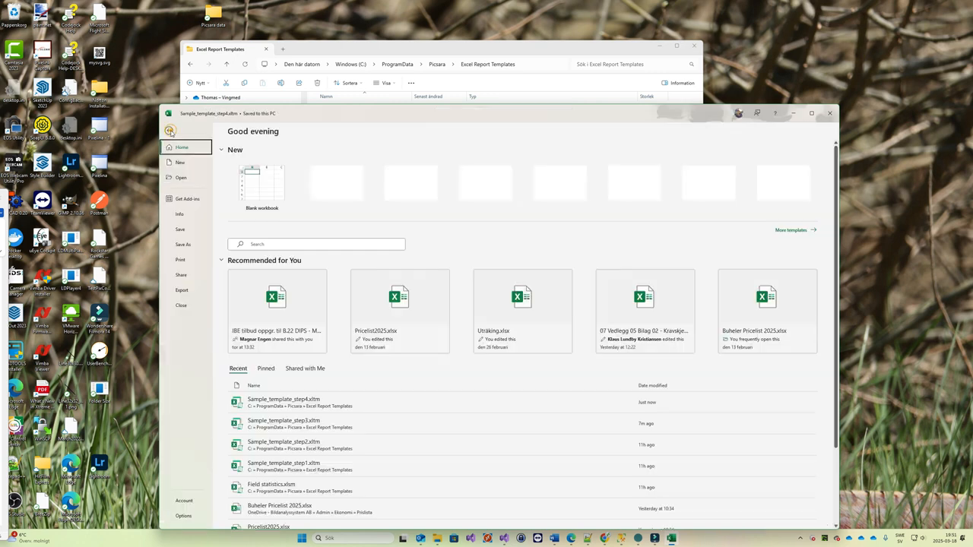
pyautogui.click(172, 129)
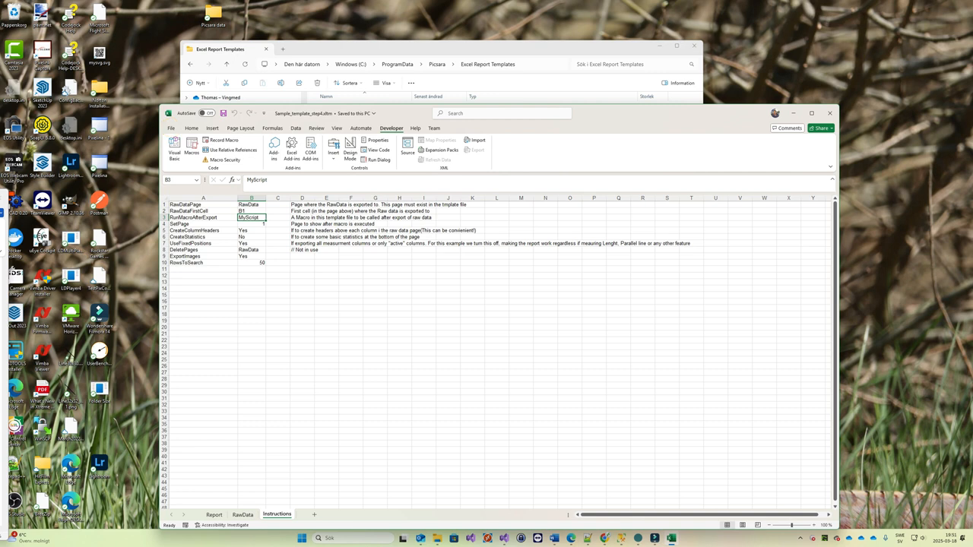
pyautogui.click(191, 152)
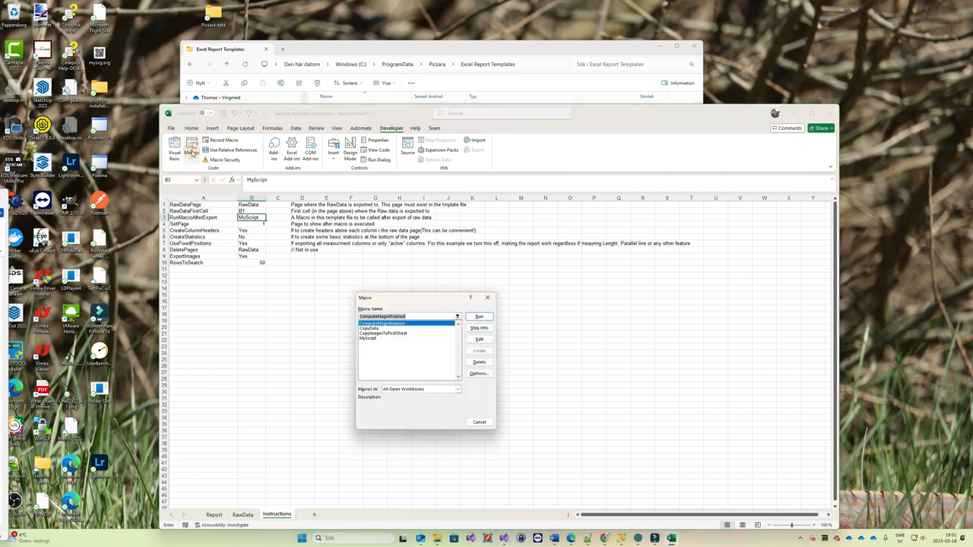
pyautogui.click(368, 340)
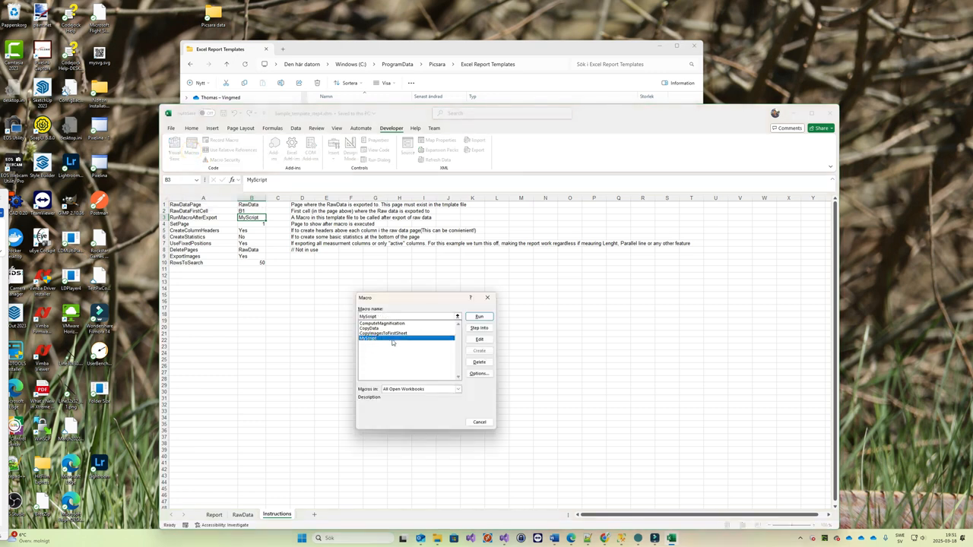
pyautogui.click(478, 340)
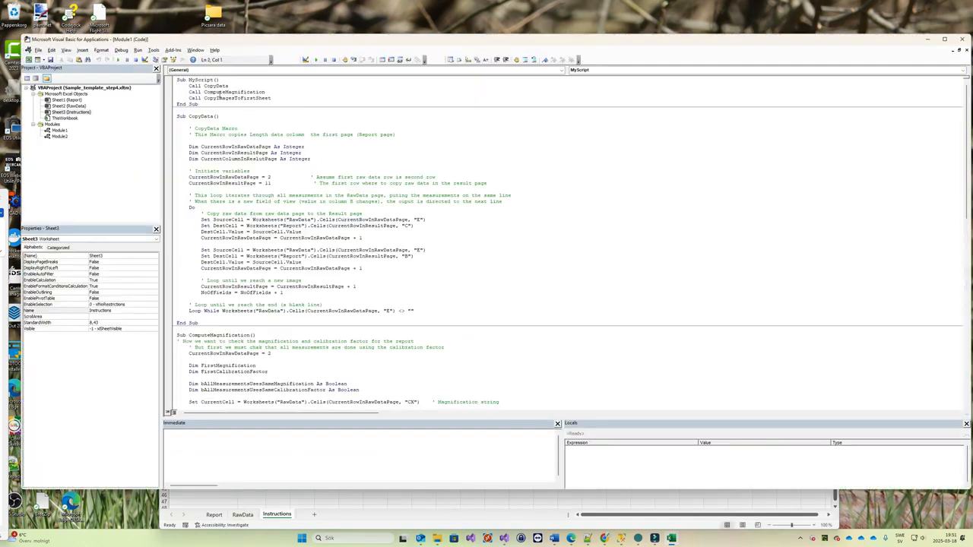
# Examine the macro calls inside MyScript and the CopyData loop that transfers RawData lengths to the Report sheet.
pyautogui.moveTo(177, 81); pyautogui.dragTo(226, 101)
pyautogui.click(225, 105)
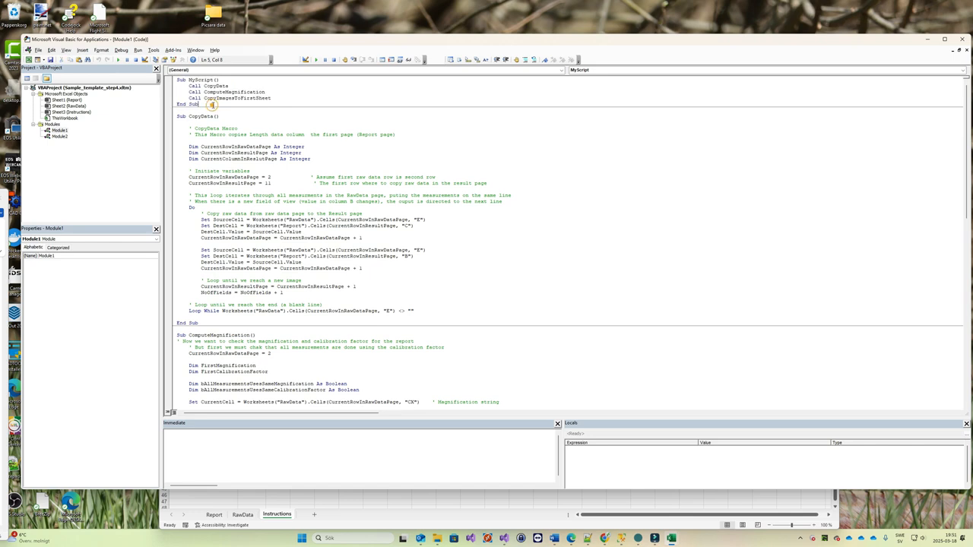
pyautogui.moveTo(188, 86); pyautogui.dragTo(276, 100)
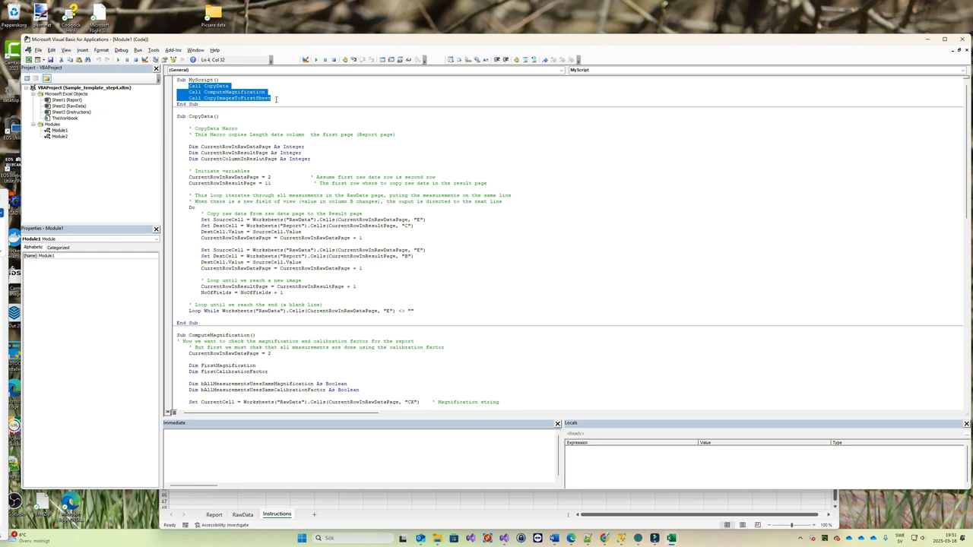
pyautogui.click(190, 133)
pyautogui.moveTo(189, 86); pyautogui.dragTo(228, 86)
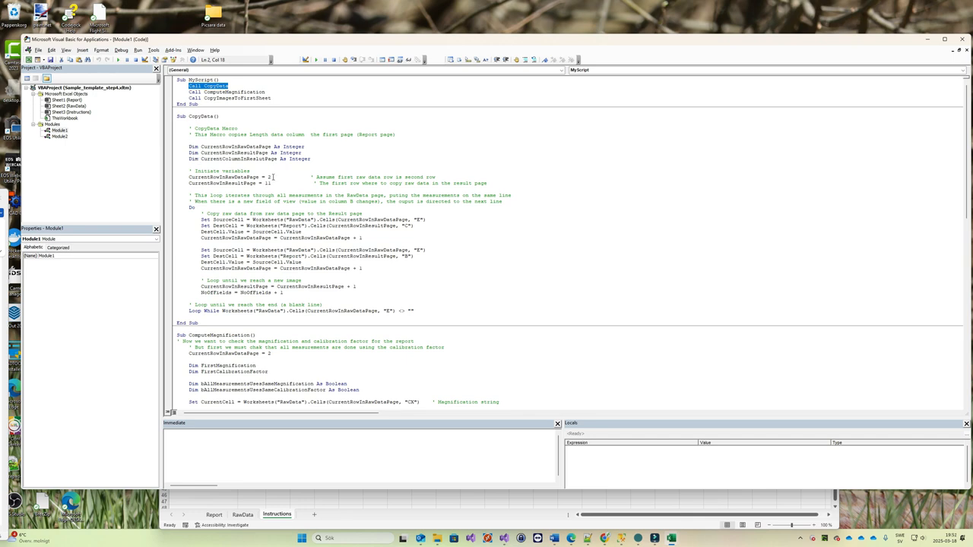
pyautogui.moveTo(426, 220); pyautogui.dragTo(200, 220)
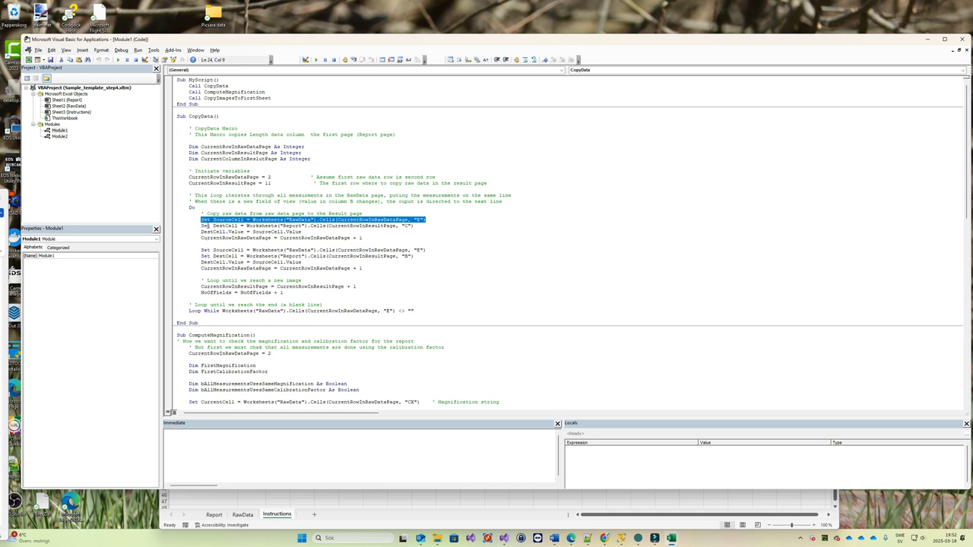
pyautogui.moveTo(179, 207); pyautogui.dragTo(418, 310)
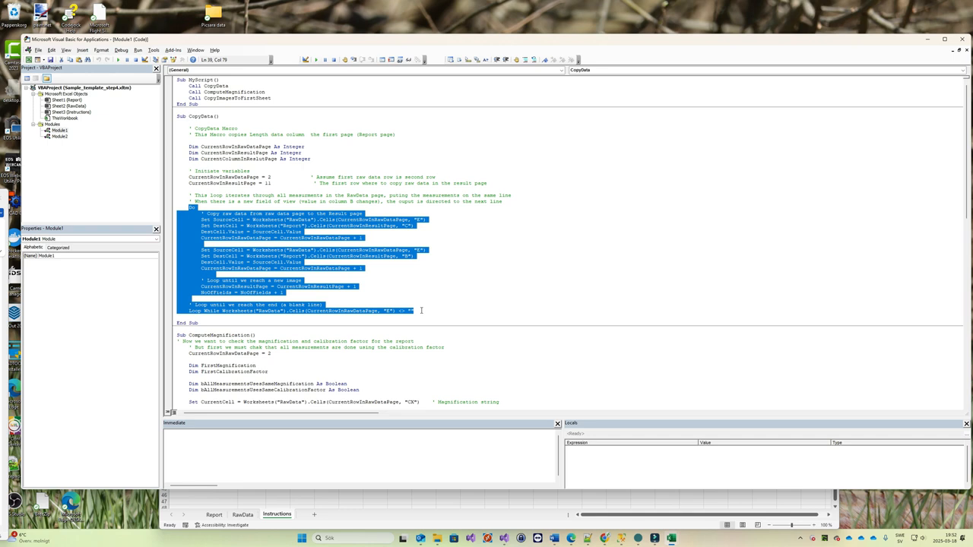
# Return to the workbook and inspect the Field 1 to Field 10 thickness rows on the Report sheet.
pyautogui.click(321, 502)
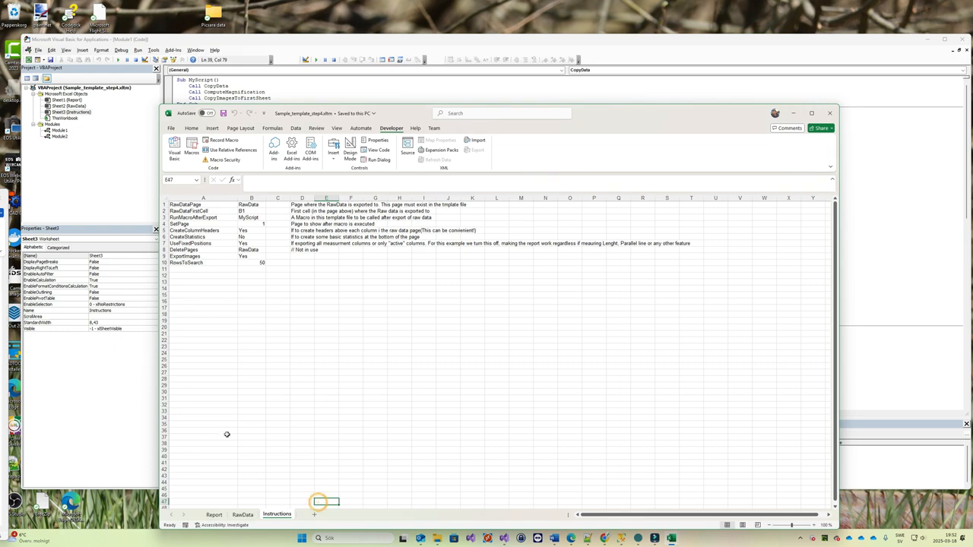
pyautogui.click(214, 515)
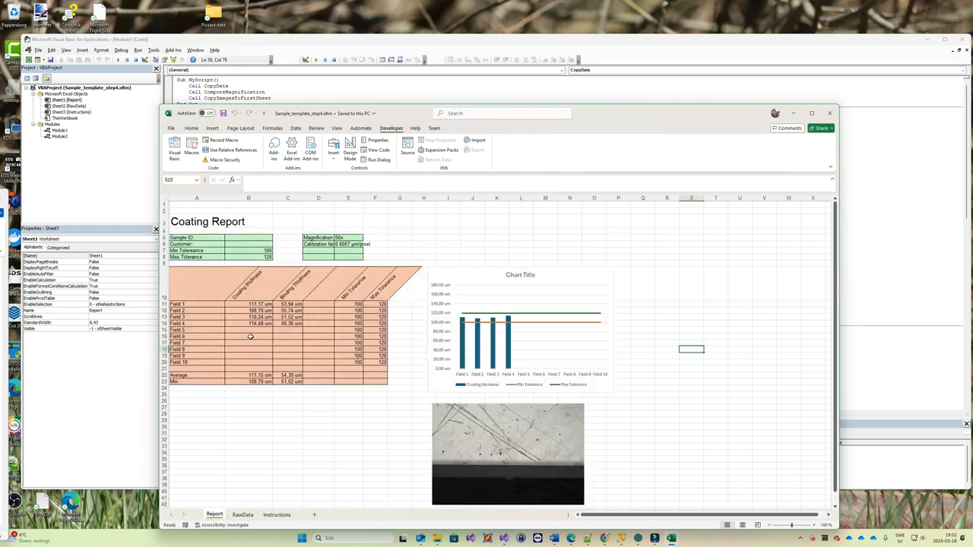
pyautogui.click(253, 364)
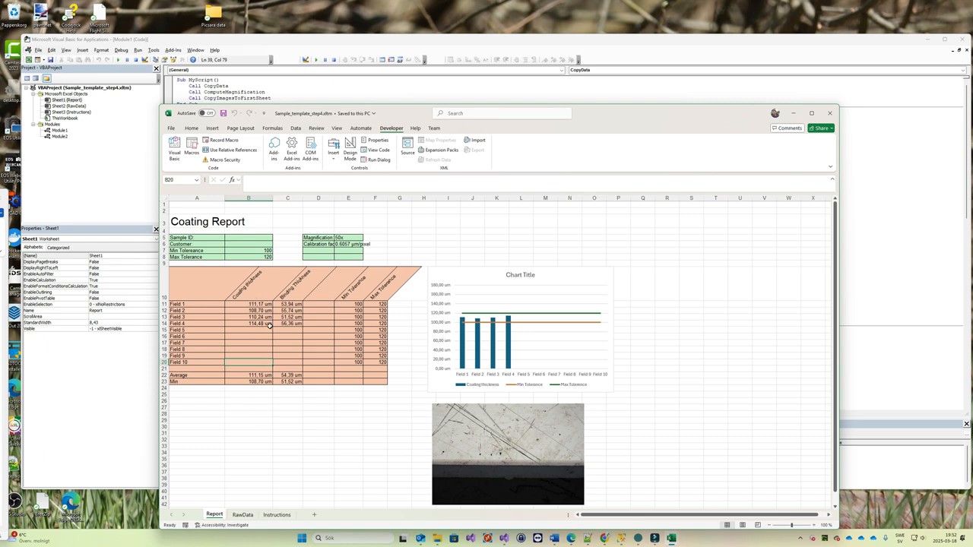
# Check the SetPage value on the Instructions sheet against the Report sheet it refers to.
pyautogui.click(276, 515)
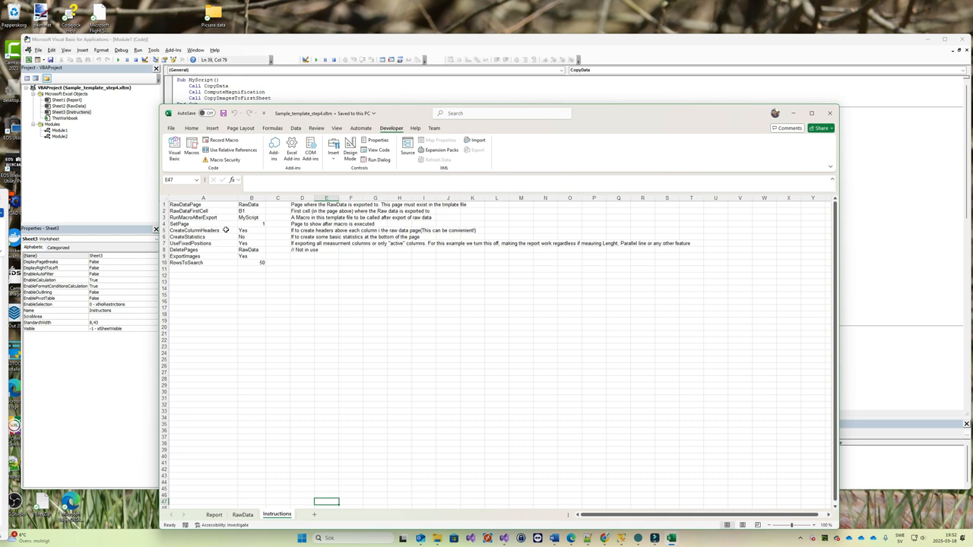
pyautogui.click(256, 223)
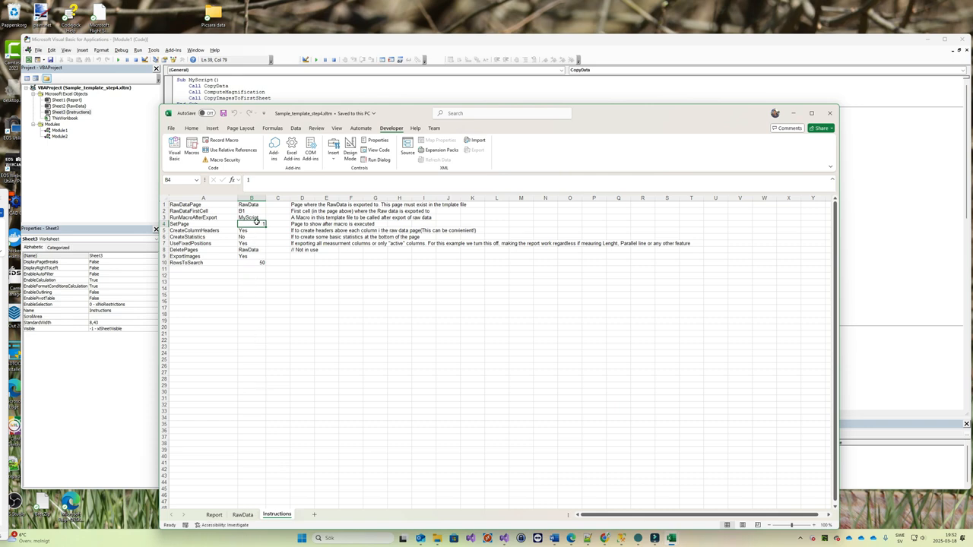
pyautogui.click(214, 514)
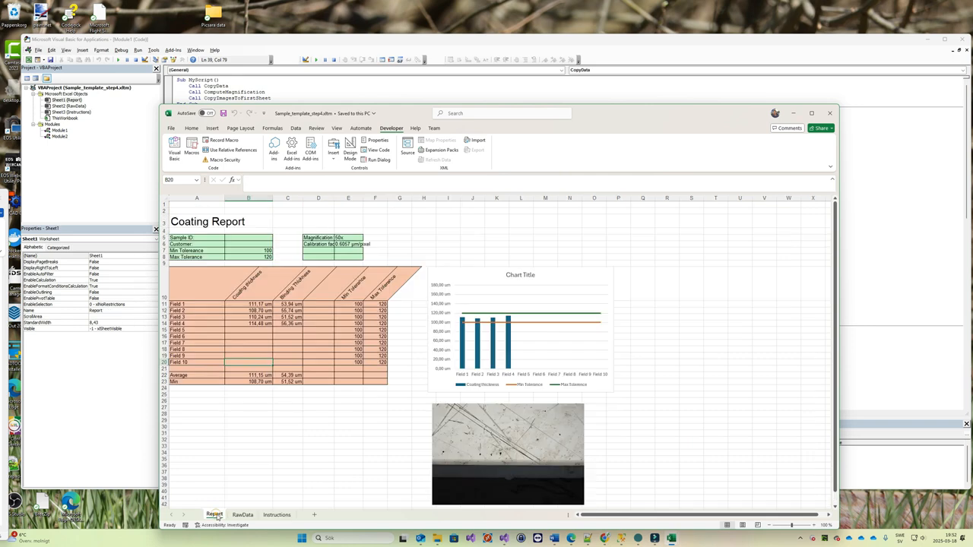
# Compare the CreateColumnHeaders setting on the Instructions sheet with the header row on the RawData sheet.
pyautogui.click(279, 515)
pyautogui.click(247, 230)
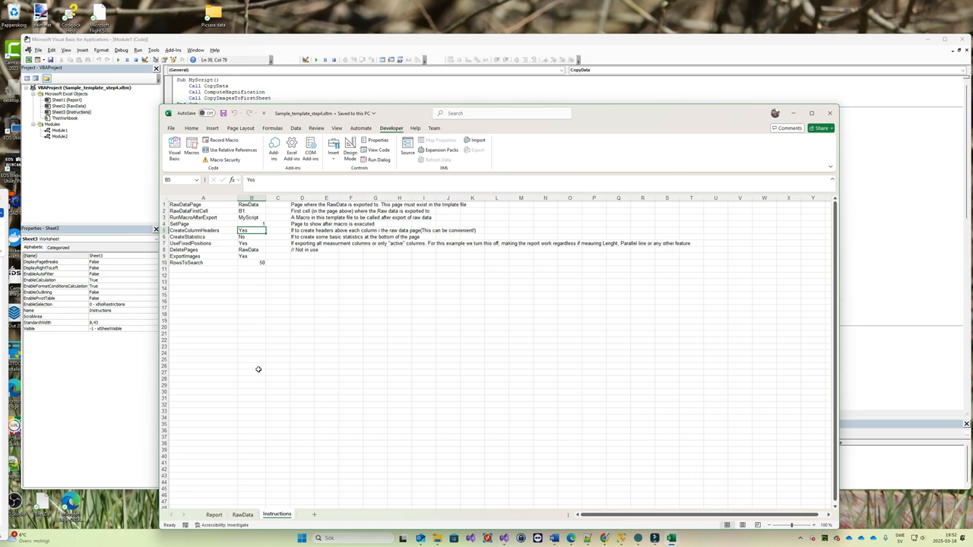
pyautogui.click(243, 515)
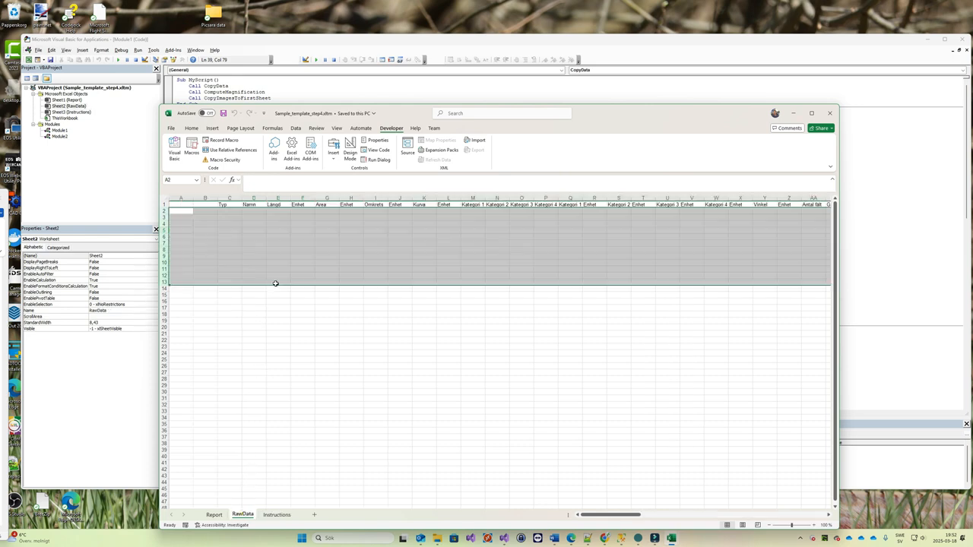
pyautogui.click(232, 204)
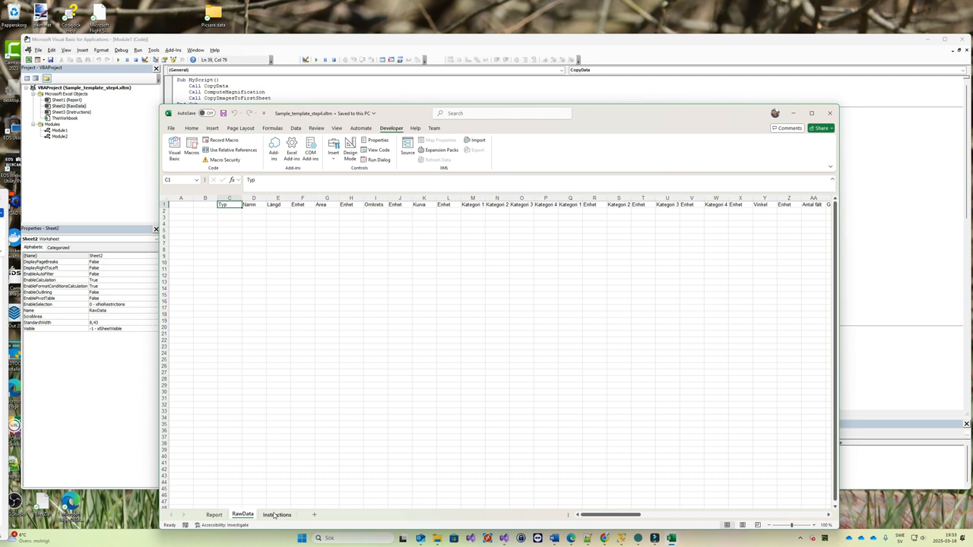
pyautogui.click(180, 205)
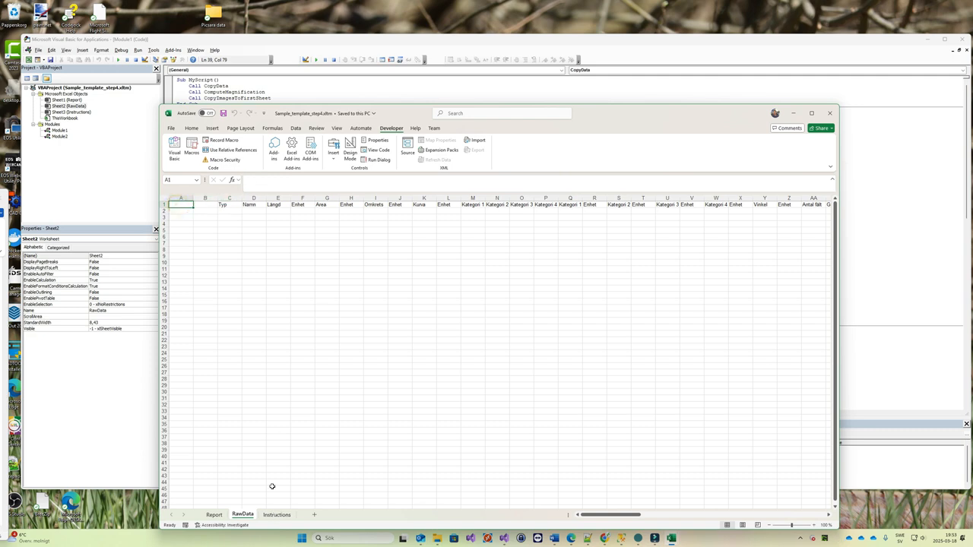
# Review the CreateStatistics setting on the Instructions sheet and the area of the RawData sheet it affects.
pyautogui.click(276, 517)
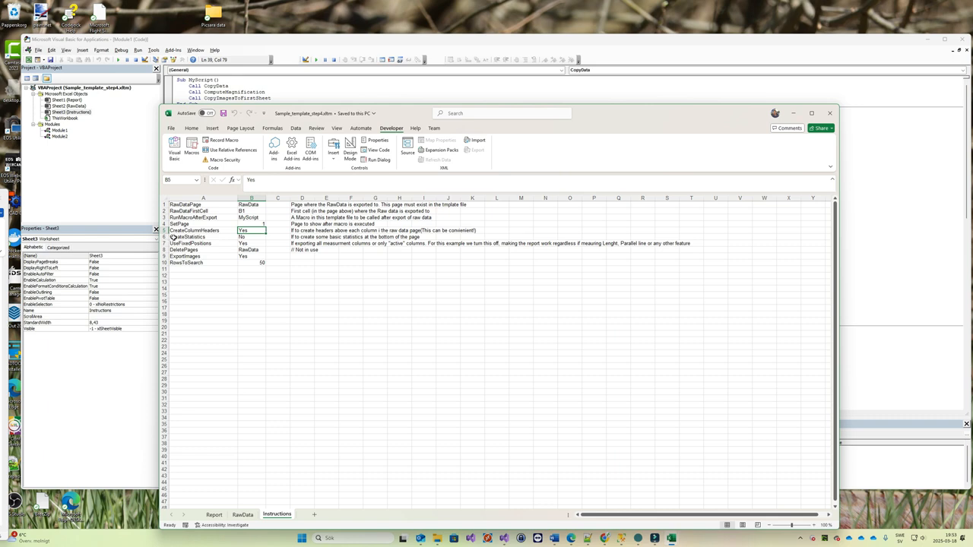
pyautogui.click(243, 515)
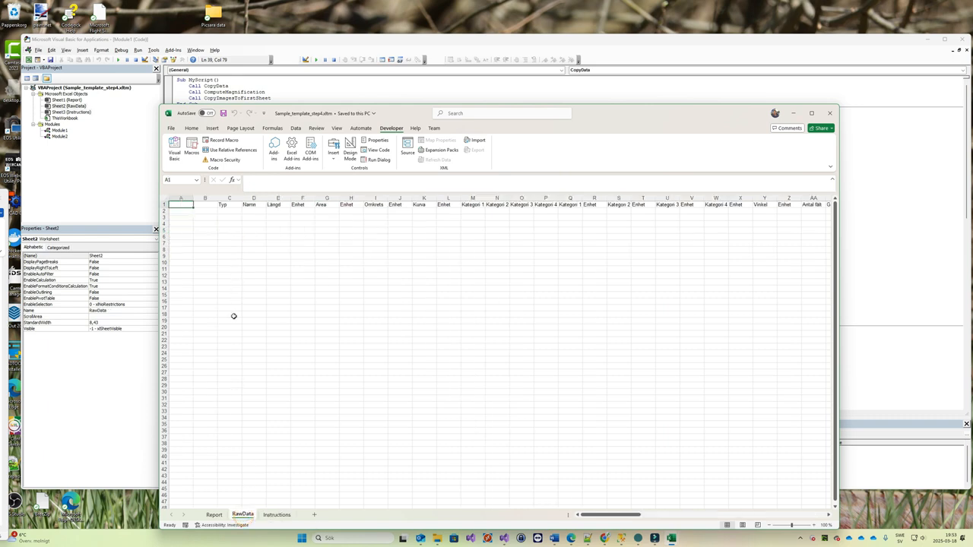
pyautogui.click(275, 515)
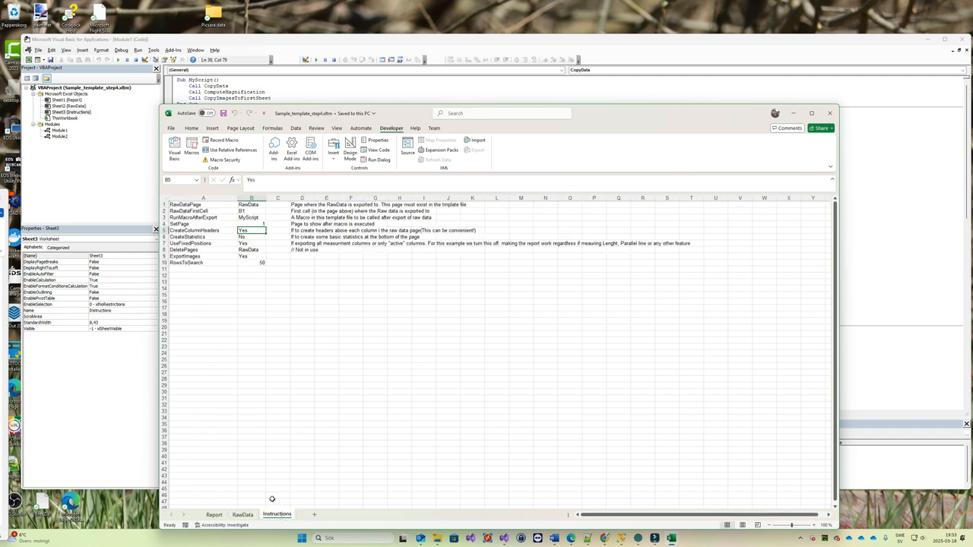
pyautogui.click(252, 237)
# Compare the UseFixedPositions setting on the Instructions sheet with the measurement columns on the RawData sheet.
pyautogui.click(172, 243)
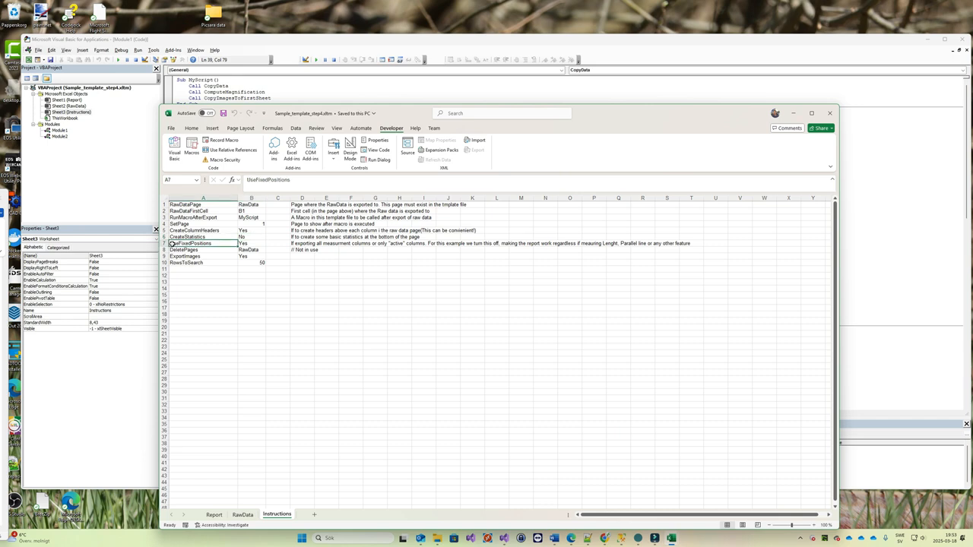
pyautogui.click(243, 514)
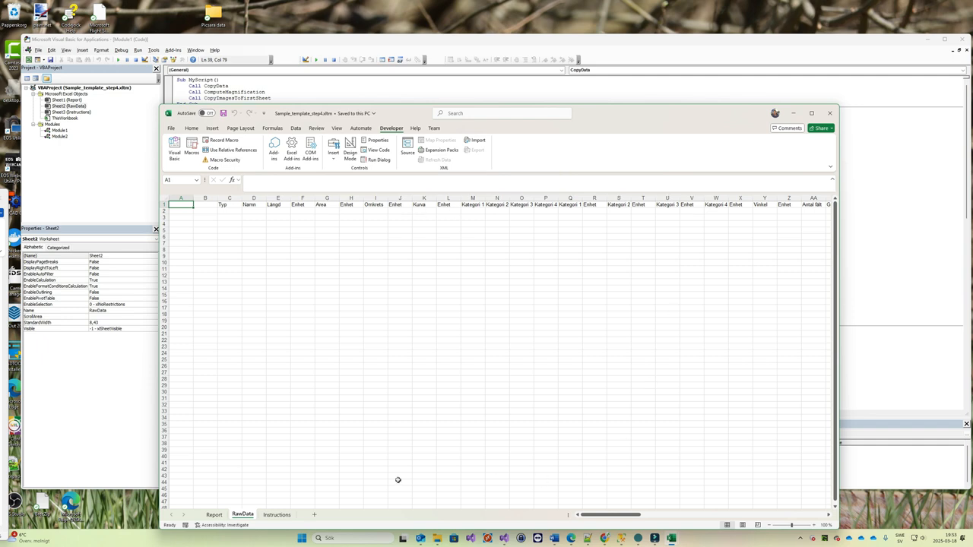
pyautogui.click(275, 515)
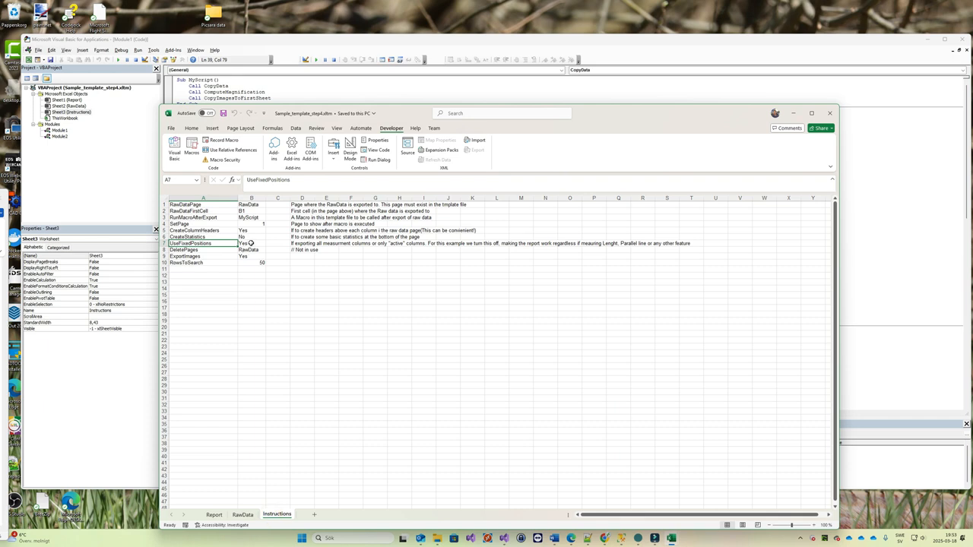
pyautogui.click(242, 514)
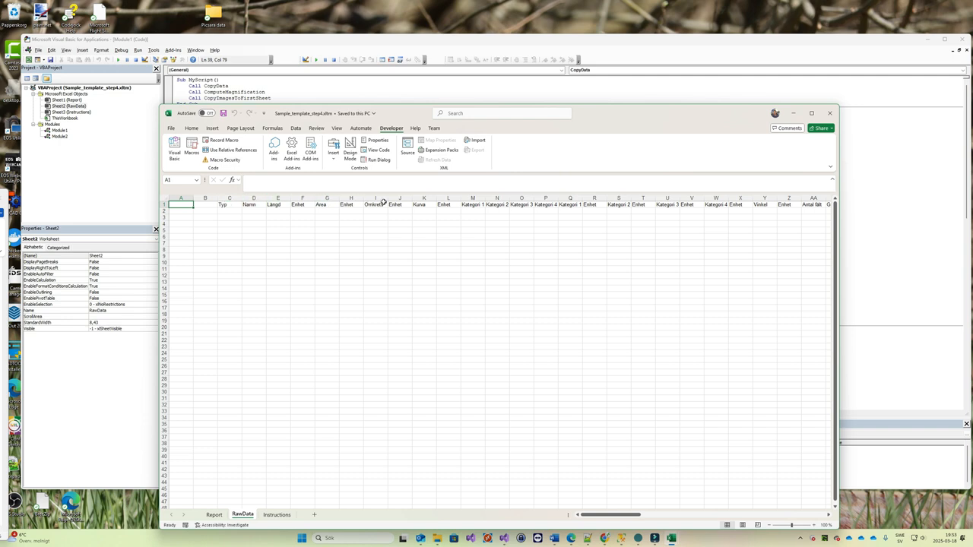
pyautogui.click(277, 515)
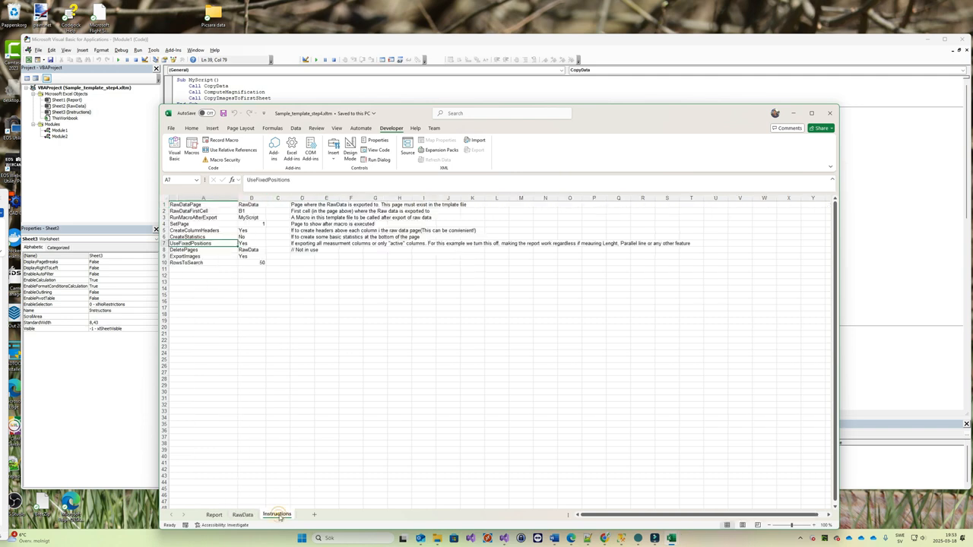
# Switch to Picsara to view the measured image and length results, and return to the step4 template in Excel.
pyautogui.click(638, 538)
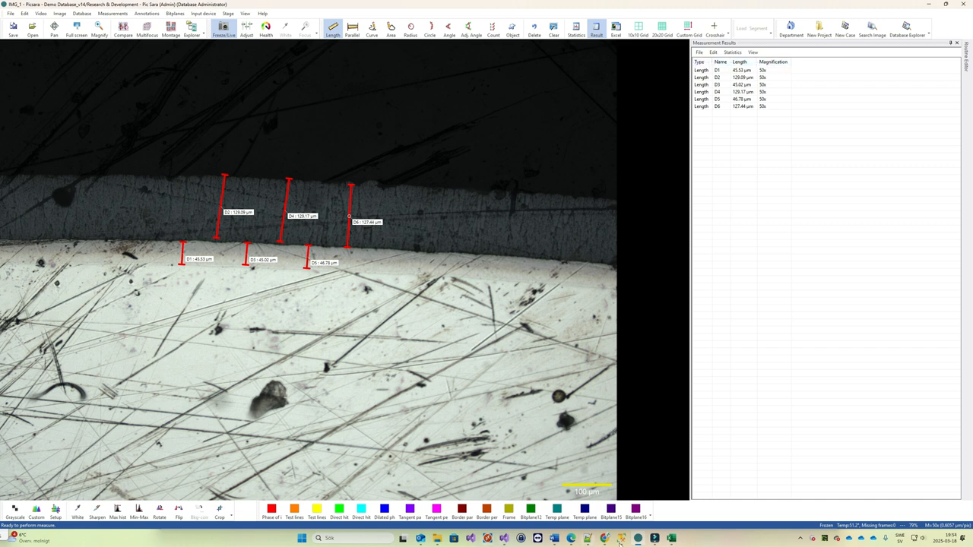
pyautogui.moveTo(672, 538)
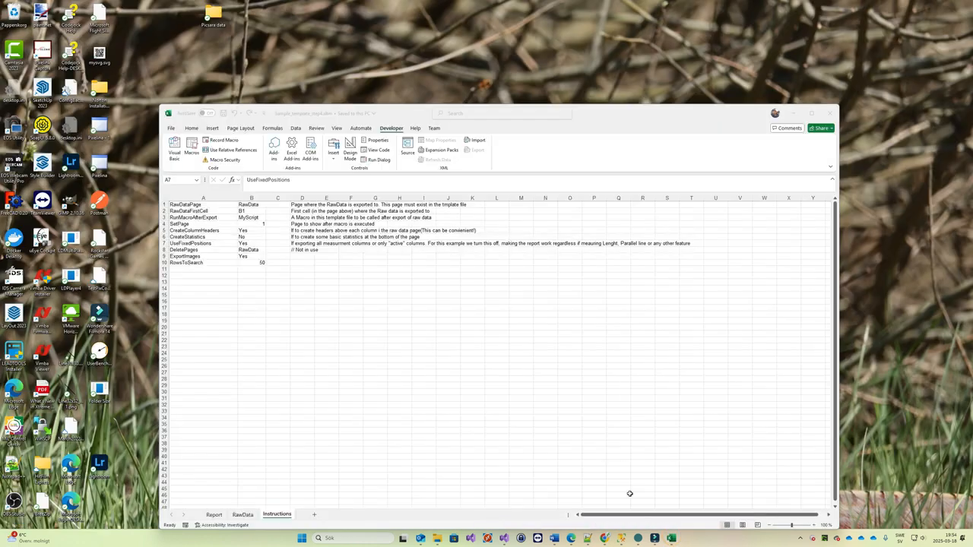
pyautogui.click(630, 493)
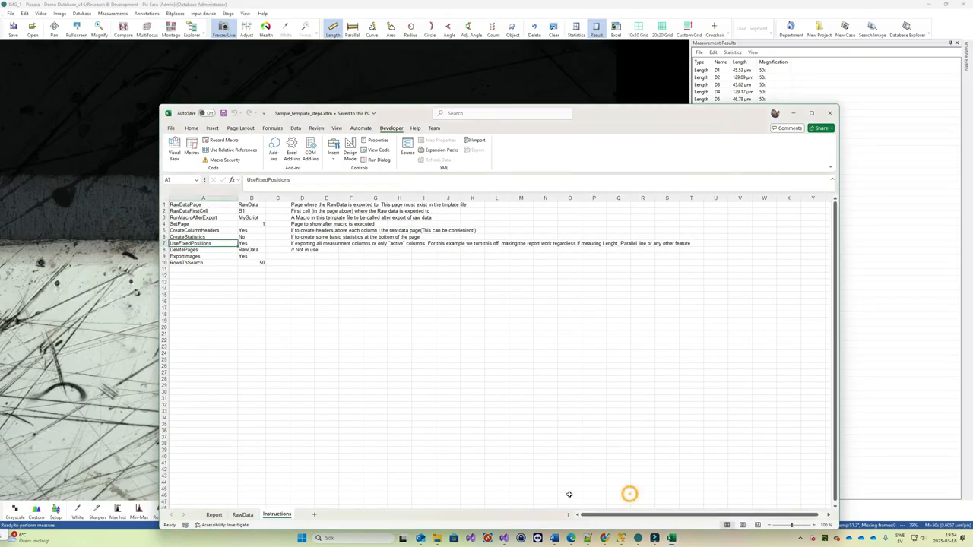
# Review the UseFixedPositions and ExportImages settings on the Instructions sheet, and look at the RawData sheet that receives the export.
pyautogui.click(252, 241)
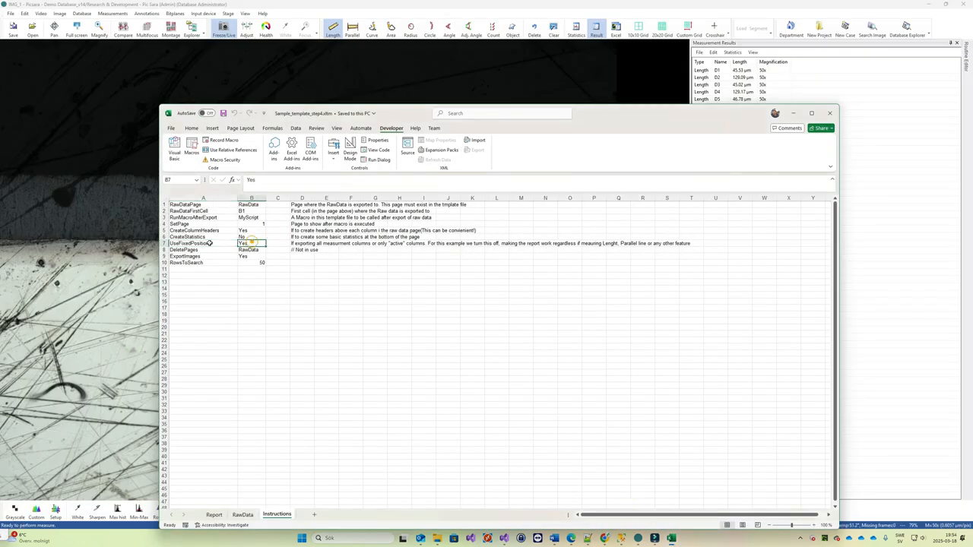
pyautogui.click(165, 256)
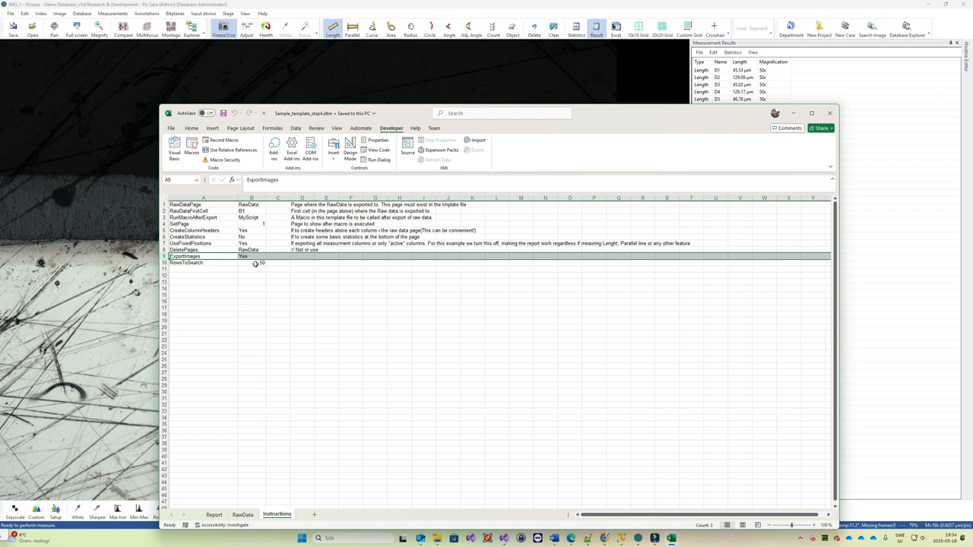
pyautogui.click(243, 515)
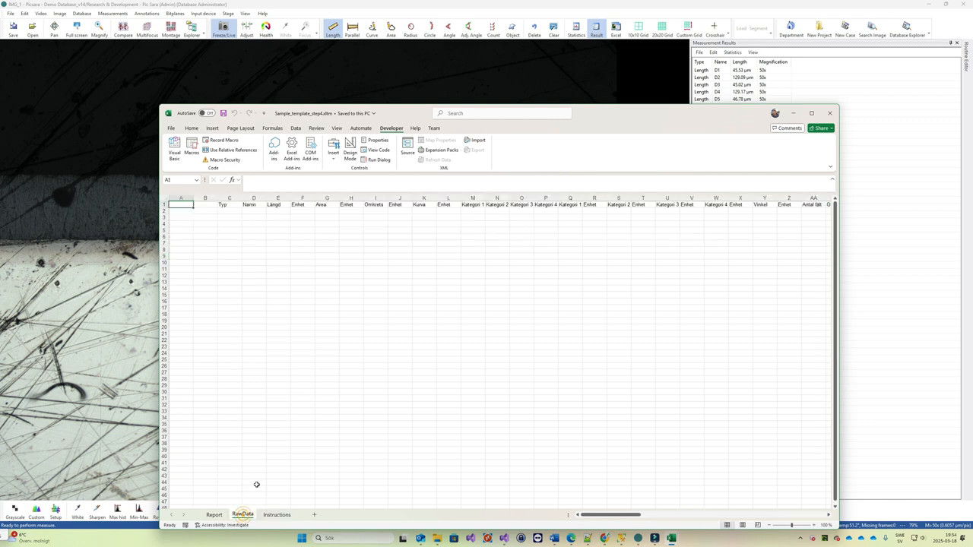
# Inspect the magnification and calibration factor cells E5 and E6 on the Report sheet.
pyautogui.click(214, 514)
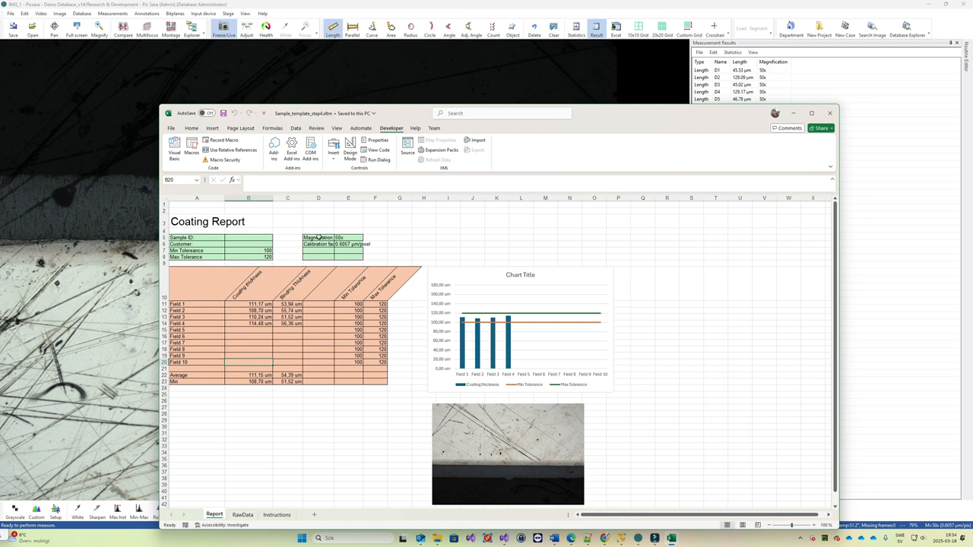
pyautogui.click(344, 238)
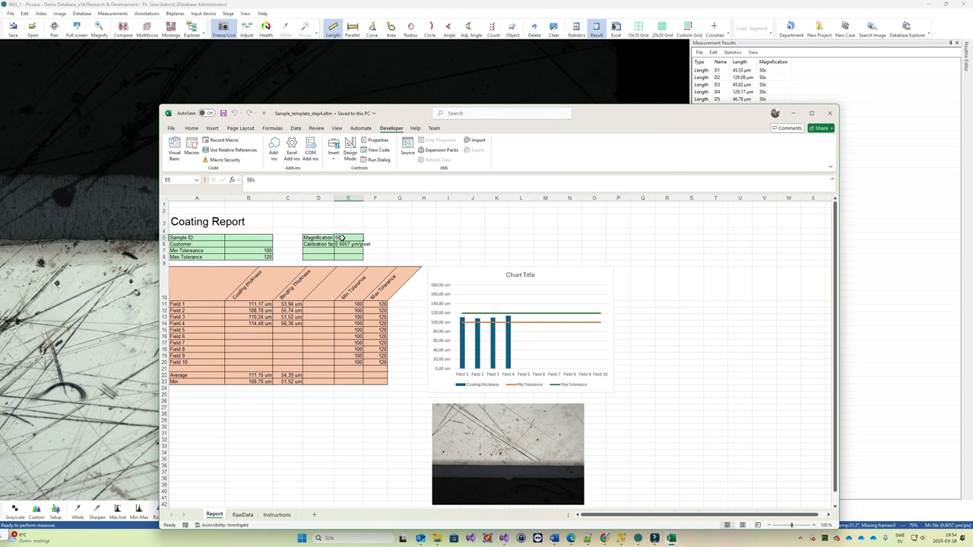
pyautogui.press('alt')
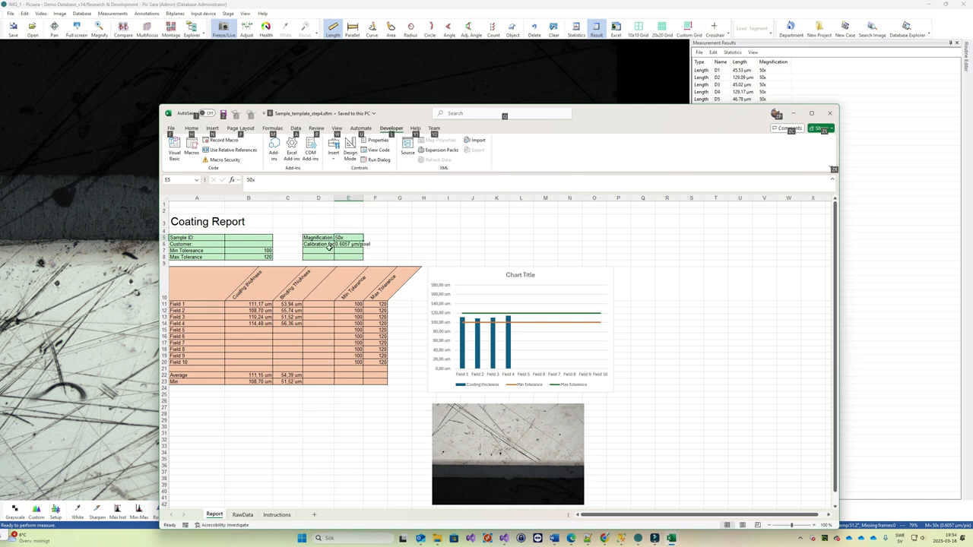
pyautogui.click(349, 243)
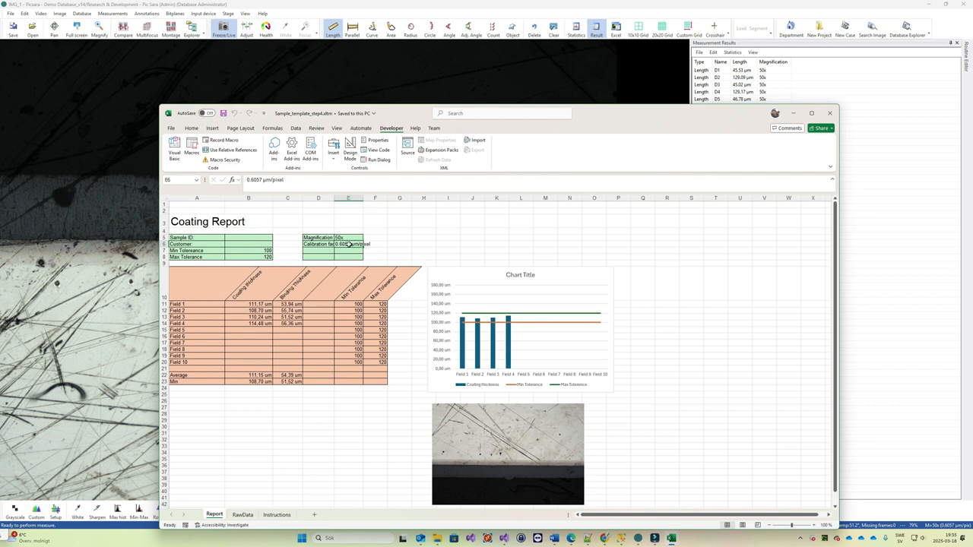
pyautogui.doubleClick(346, 244)
# Switch to the Visual Basic editor and read the start of the ComputeMagnification macro in Module1.
pyautogui.hotkey('alt', 'Tab')
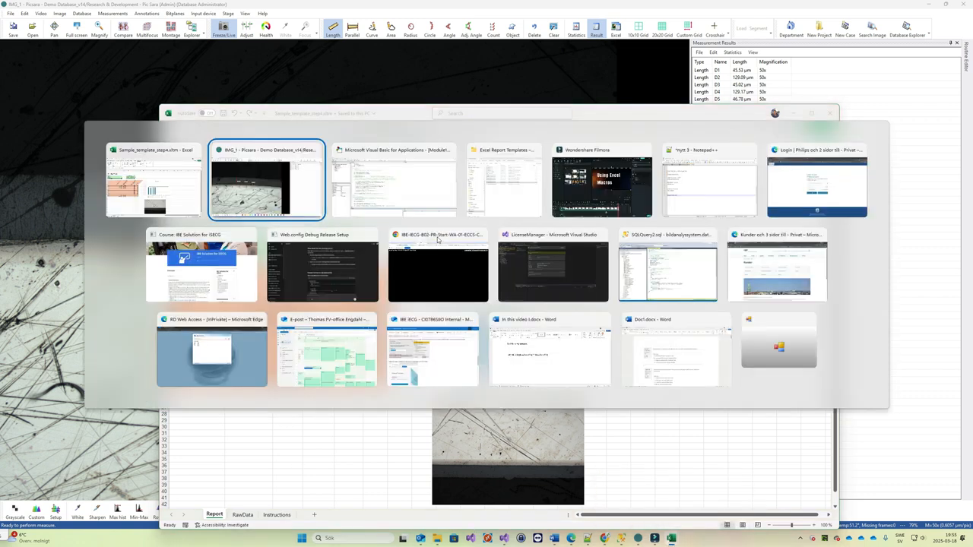
pyautogui.click(426, 219)
pyautogui.scroll(-2, 276, 289)
pyautogui.moveTo(219, 304); pyautogui.dragTo(218, 310)
pyautogui.scroll(-3, 219, 308)
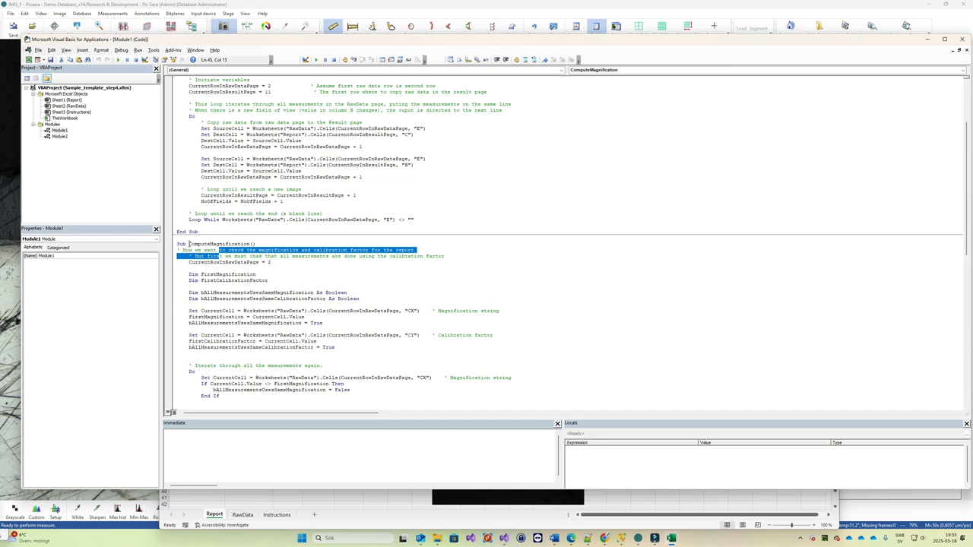
pyautogui.click(188, 244)
pyautogui.scroll(5, 235, 224)
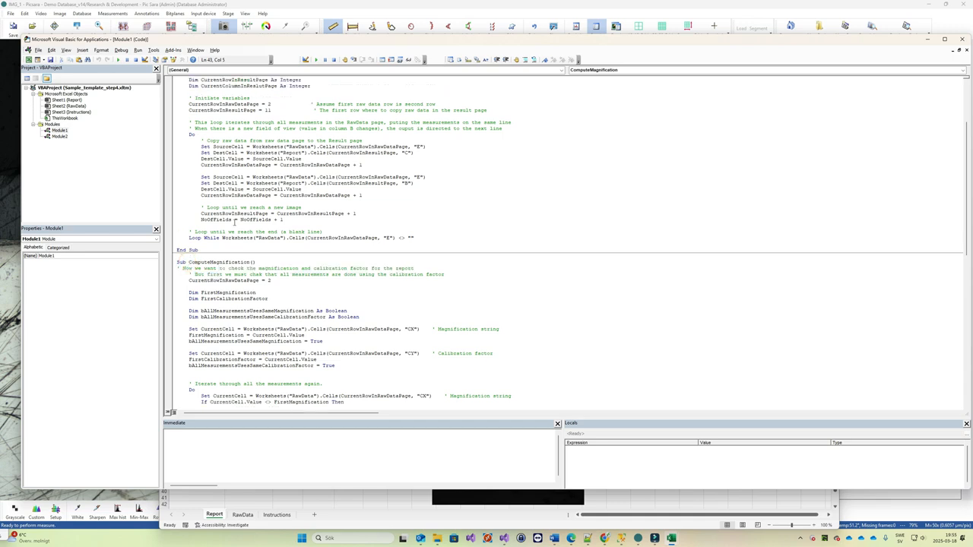
pyautogui.scroll(-2, 247, 301)
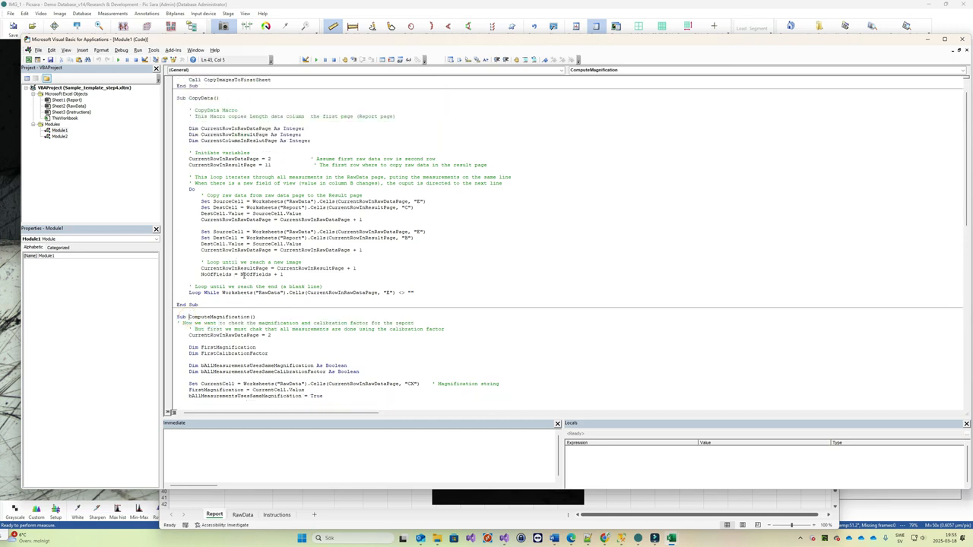
pyautogui.scroll(-1, 213, 323)
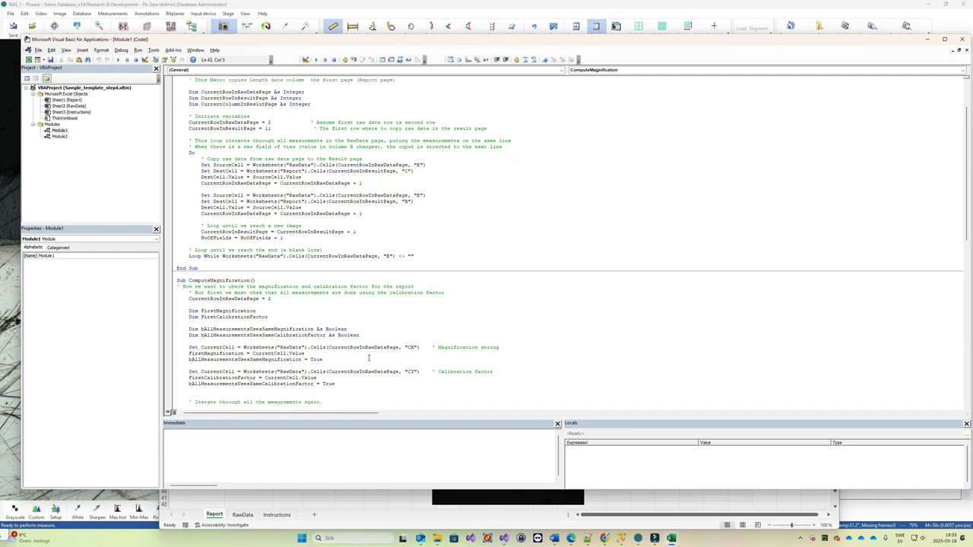
pyautogui.scroll(-1, 204, 322)
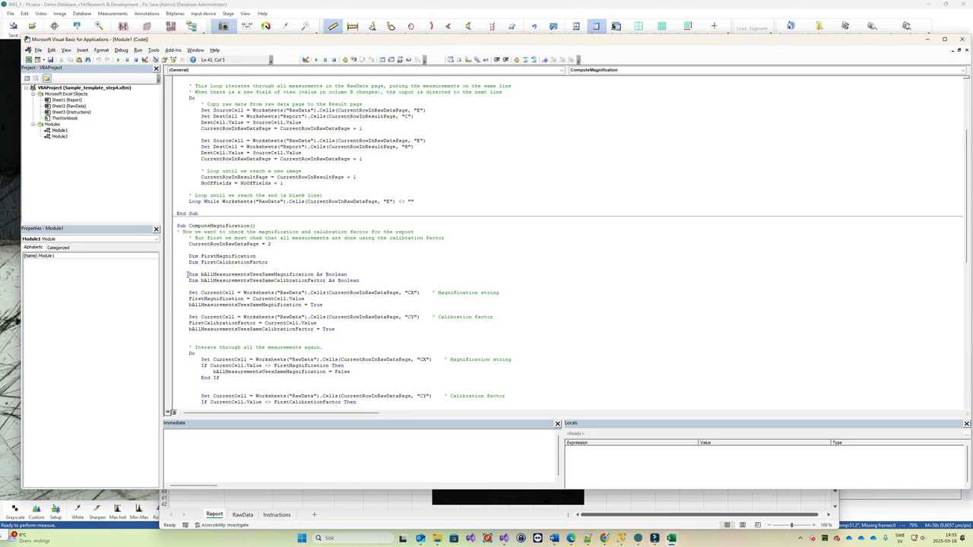
# Compare the CX magnification column reference in ComputeMagnification with the RawData sheet, and return to the macro code.
pyautogui.doubleClick(409, 292)
pyautogui.click(240, 516)
pyautogui.moveTo(601, 515); pyautogui.dragTo(470, 507)
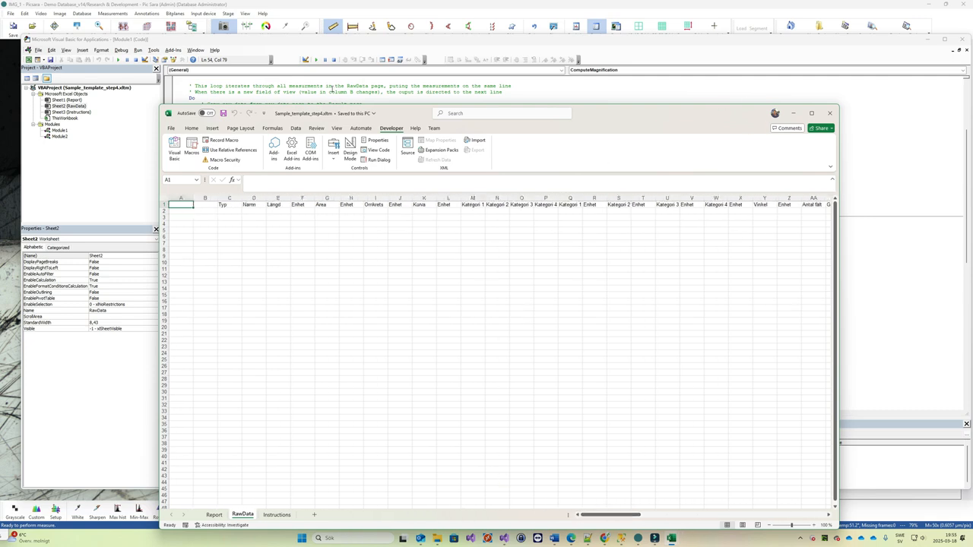
pyautogui.click(329, 90)
# Review the ComputeMagnification loop that compares magnification and calibration factor, and the texts it writes when they differ.
pyautogui.scroll(-3, 242, 340)
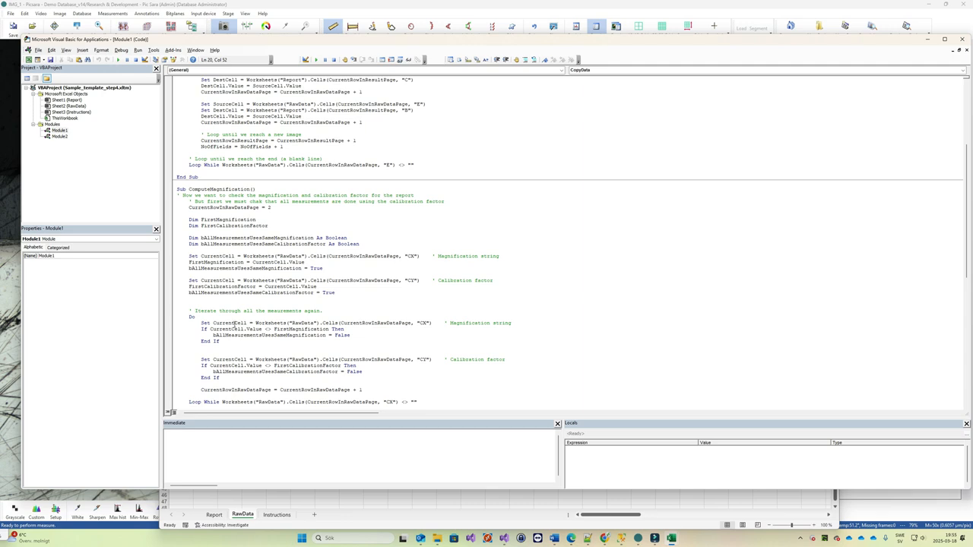
pyautogui.click(200, 323)
pyautogui.moveTo(201, 323); pyautogui.dragTo(410, 377)
pyautogui.scroll(-4, 408, 377)
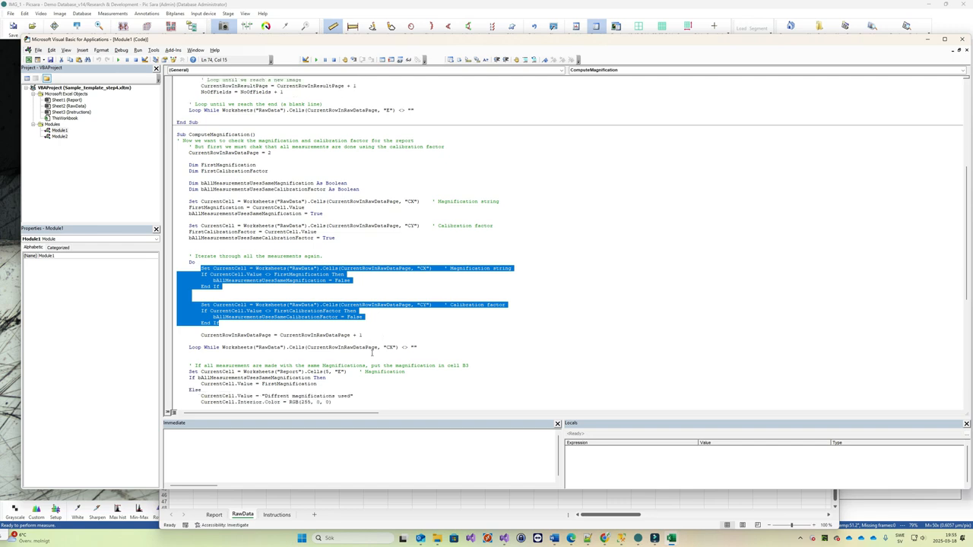
pyautogui.moveTo(326, 369); pyautogui.dragTo(289, 367)
pyautogui.moveTo(368, 378); pyautogui.dragTo(263, 376)
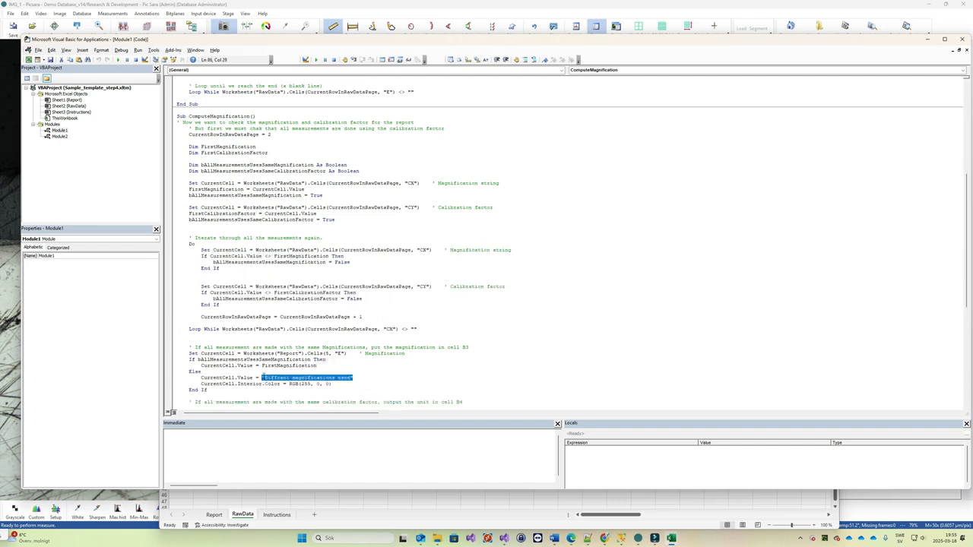
pyautogui.scroll(-3, 354, 389)
pyautogui.moveTo(369, 377); pyautogui.dragTo(264, 378)
pyautogui.scroll(-5, 295, 323)
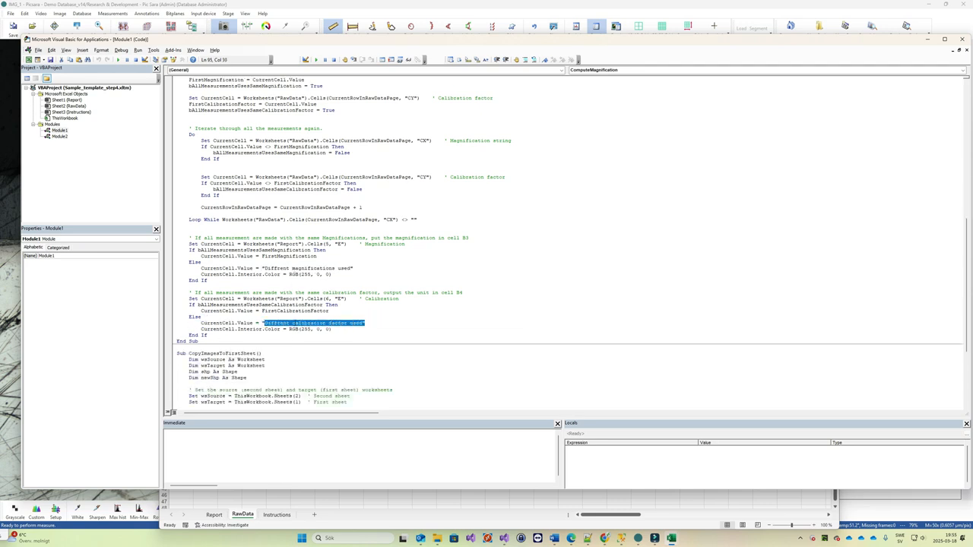
# Review the CopyImagesToFirstSheet call in MyScript and its code for copying, positioning and sizing images, and close the Visual Basic editor.
pyautogui.scroll(14, 306, 320)
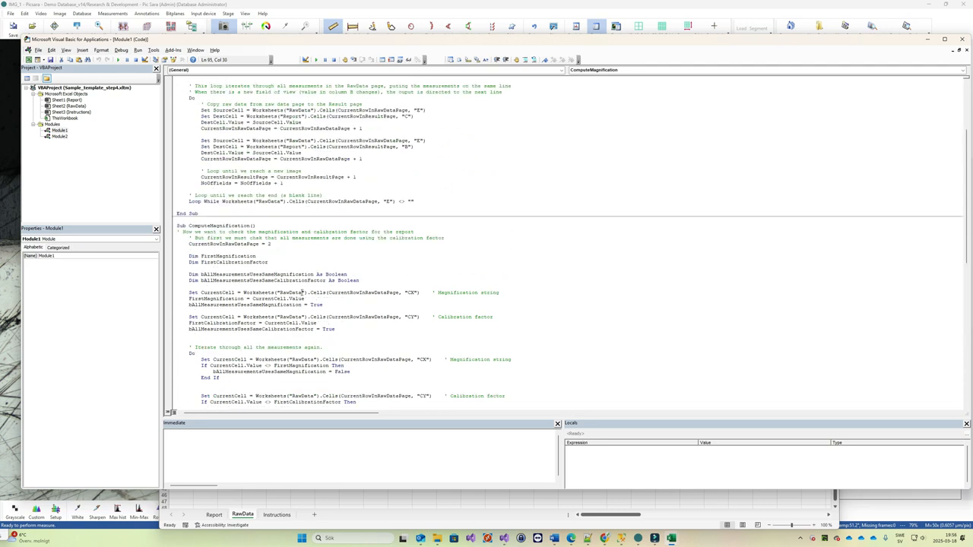
pyautogui.scroll(6, 216, 124)
pyautogui.moveTo(190, 98); pyautogui.dragTo(273, 98)
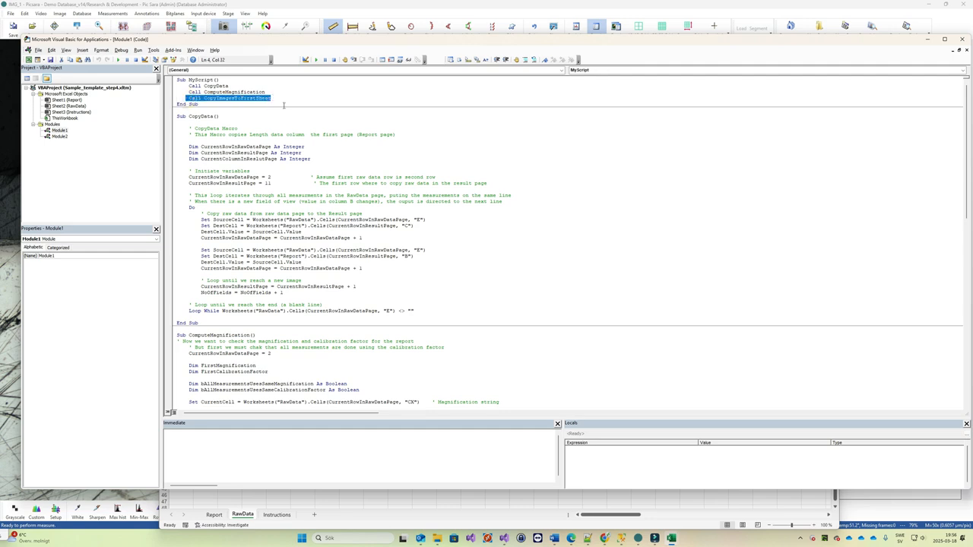
pyautogui.scroll(-20, 361, 219)
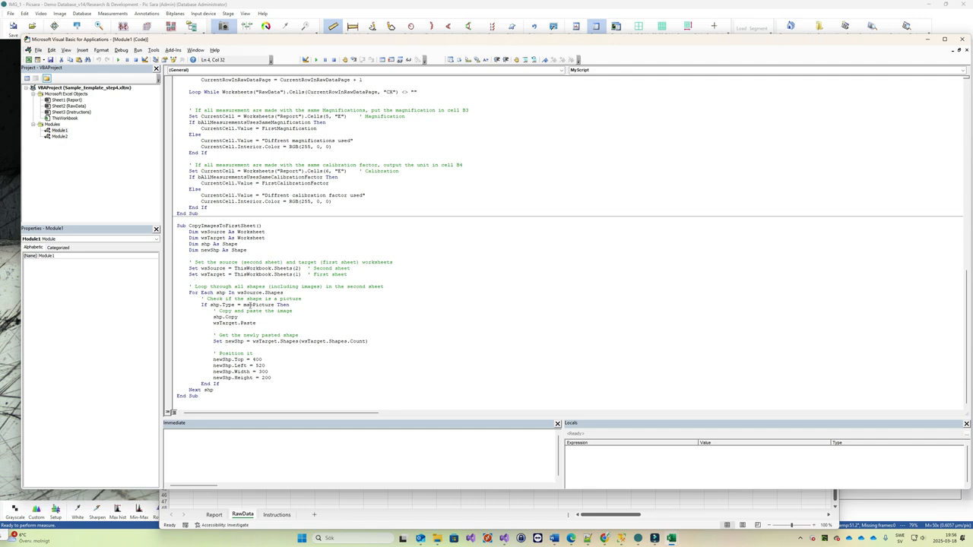
pyautogui.click(247, 305)
pyautogui.moveTo(214, 359); pyautogui.dragTo(278, 377)
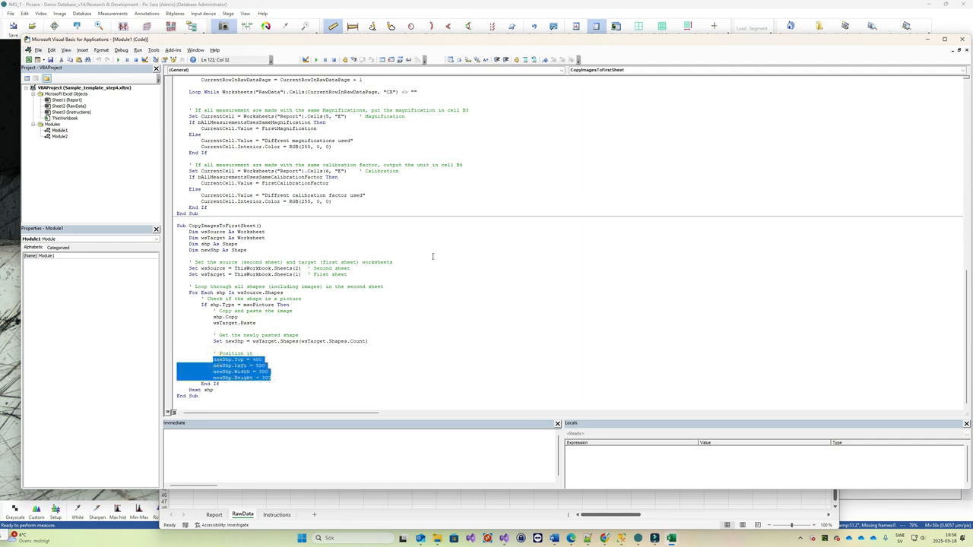
pyautogui.click(962, 38)
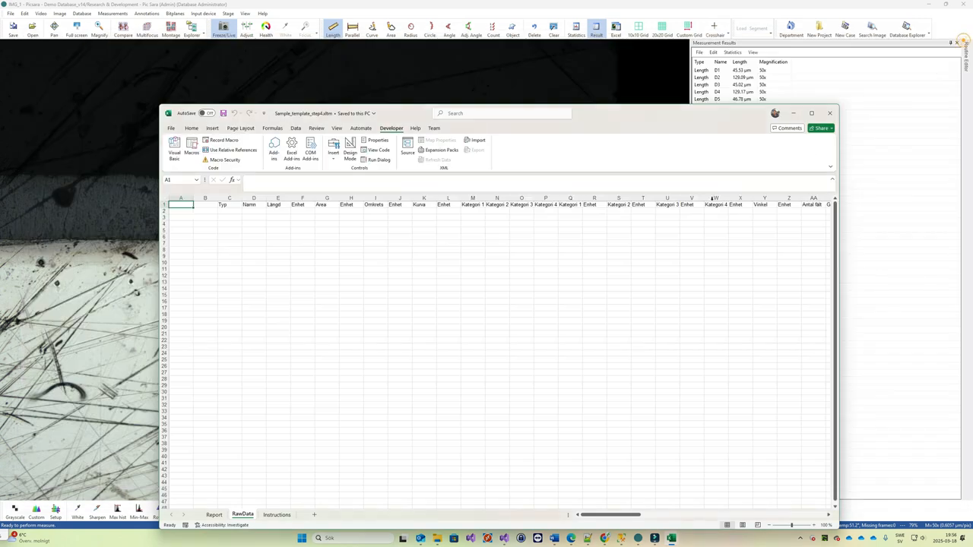
# Clear the coating and binding thickness values for Field 1 to Field 4 (B11:C14) on the Report sheet.
pyautogui.click(215, 515)
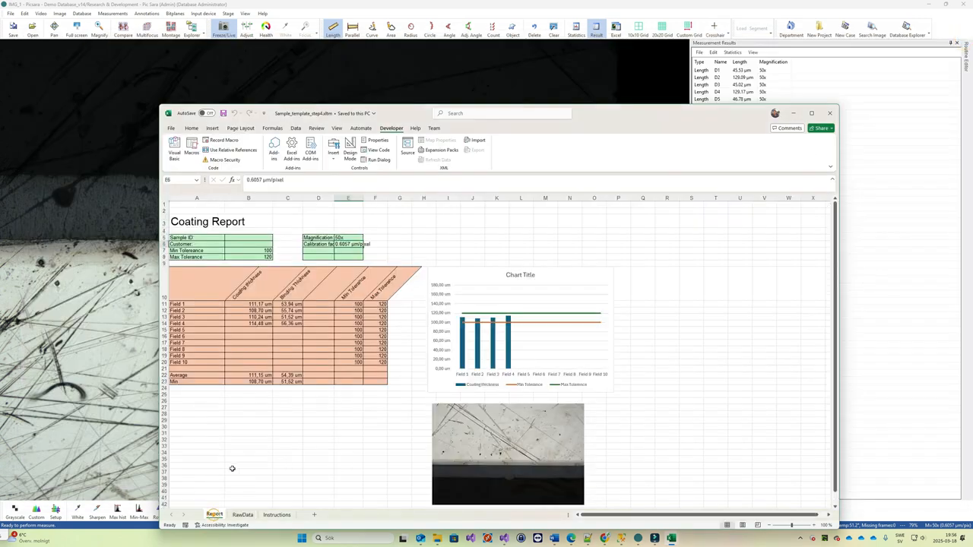
pyautogui.click(256, 305)
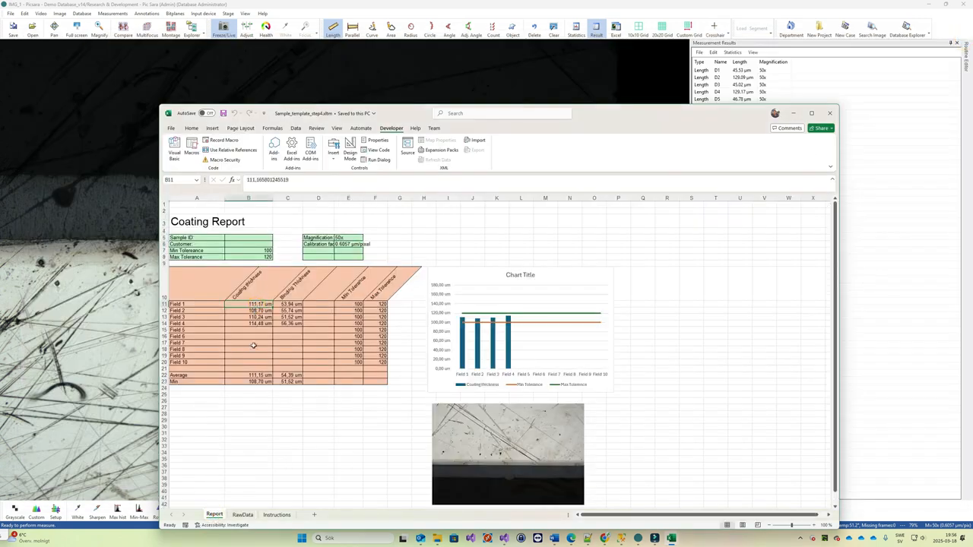
pyautogui.click(257, 328)
pyautogui.click(262, 305)
pyautogui.press('Delete')
pyautogui.click(294, 304)
pyautogui.press('Delete')
pyautogui.click(263, 310)
pyautogui.press('Delete')
pyautogui.click(282, 310)
pyautogui.press('Delete')
pyautogui.click(253, 317)
pyautogui.press('Delete')
pyautogui.click(281, 317)
pyautogui.press('Delete')
pyautogui.click(265, 323)
pyautogui.press('Delete')
pyautogui.click(287, 324)
pyautogui.press('Delete')
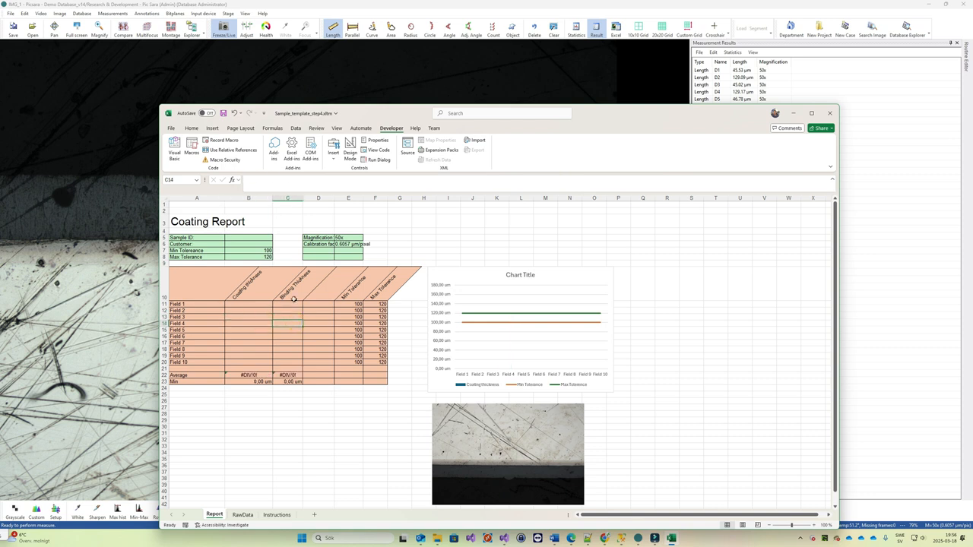
# Clear the magnification and calibration factor values in E5 and E6, and delete the sample image below the chart.
pyautogui.click(344, 237)
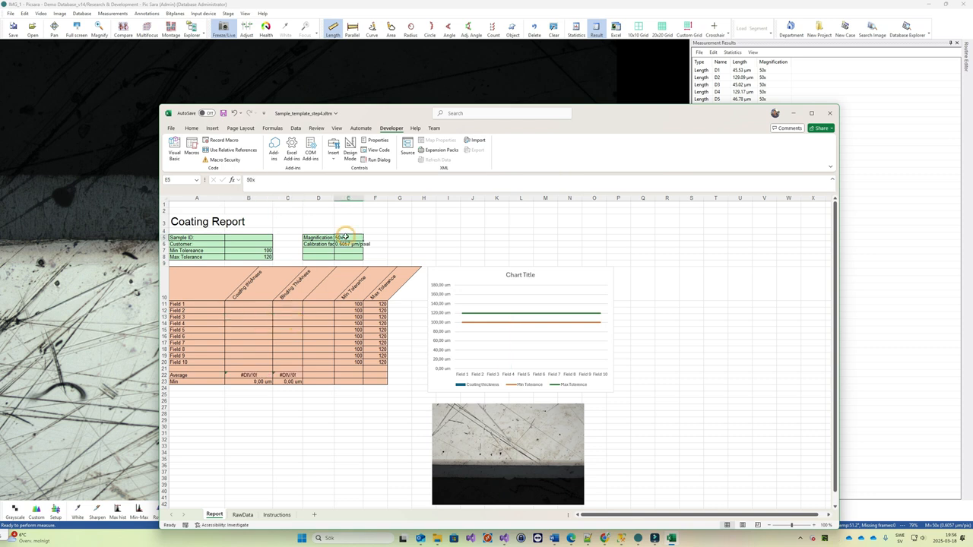
pyautogui.press('Delete')
pyautogui.click(343, 244)
pyautogui.press('Delete')
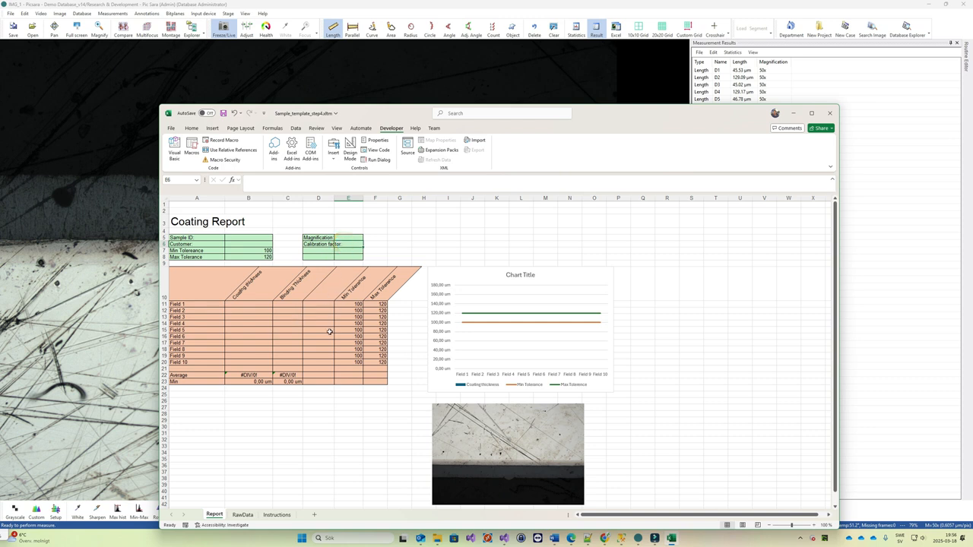
pyautogui.click(491, 460)
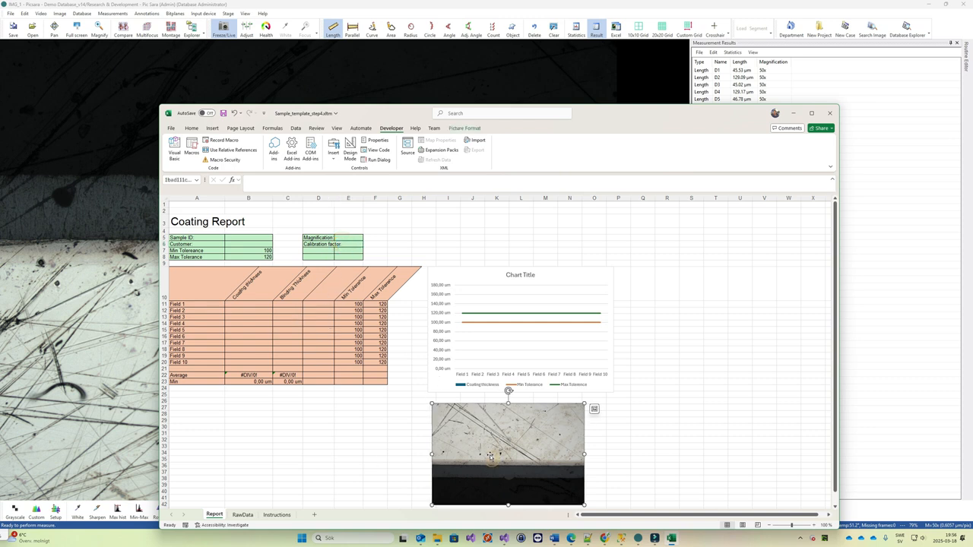
pyautogui.press('Delete')
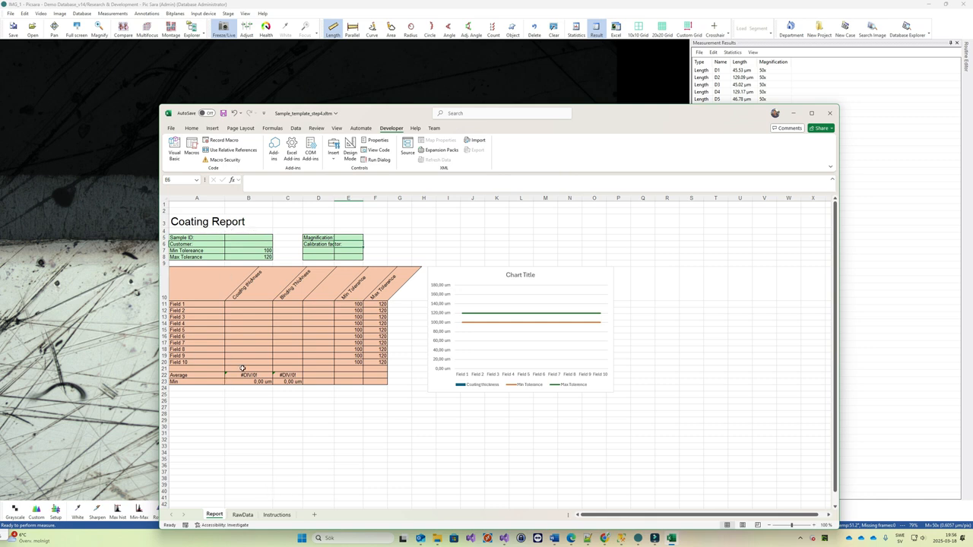
# Check the coating and binding thickness cells of the field rows on the Report sheet.
pyautogui.click(242, 306)
pyautogui.click(250, 322)
pyautogui.click(294, 306)
pyautogui.click(290, 317)
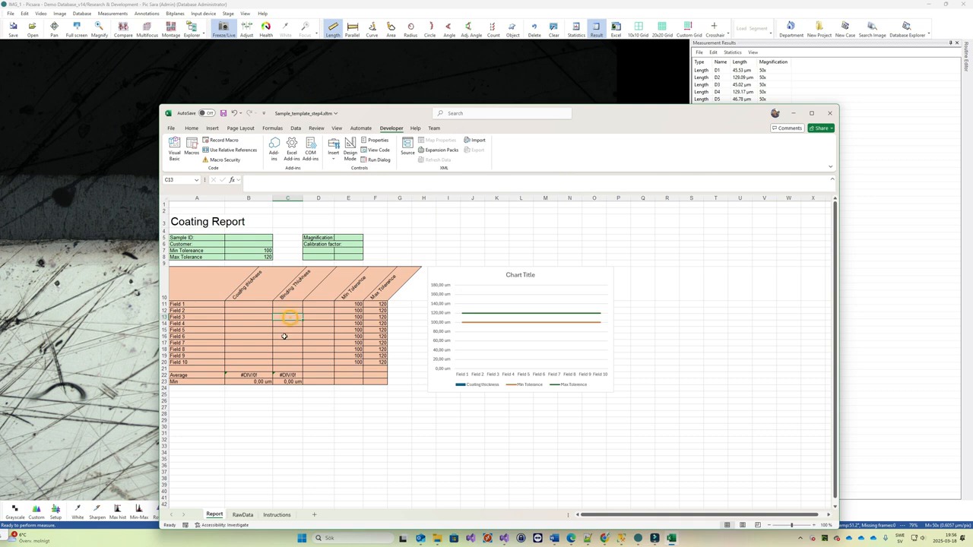
pyautogui.click(258, 335)
pyautogui.click(260, 349)
pyautogui.click(261, 362)
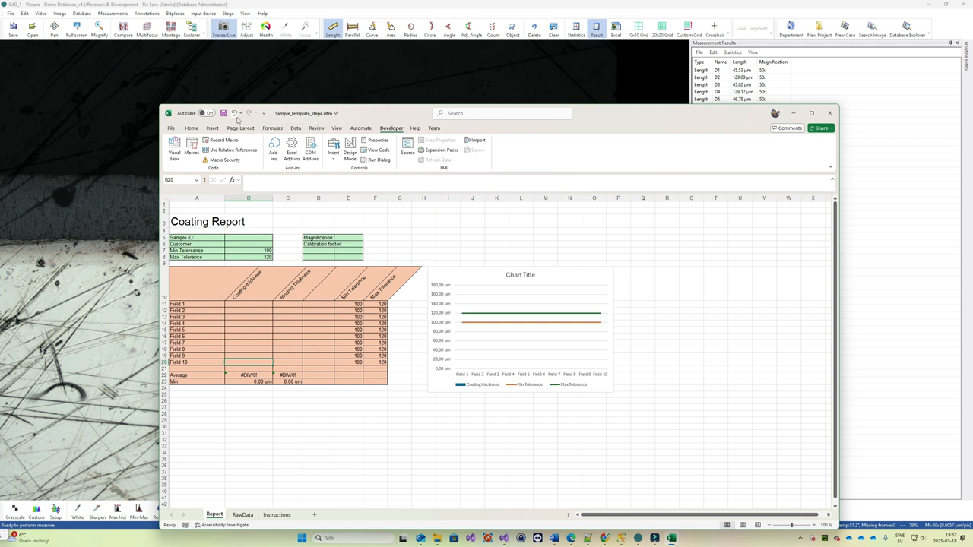
# Save the Sample_template_step4 template and close it.
pyautogui.click(223, 113)
pyautogui.click(829, 113)
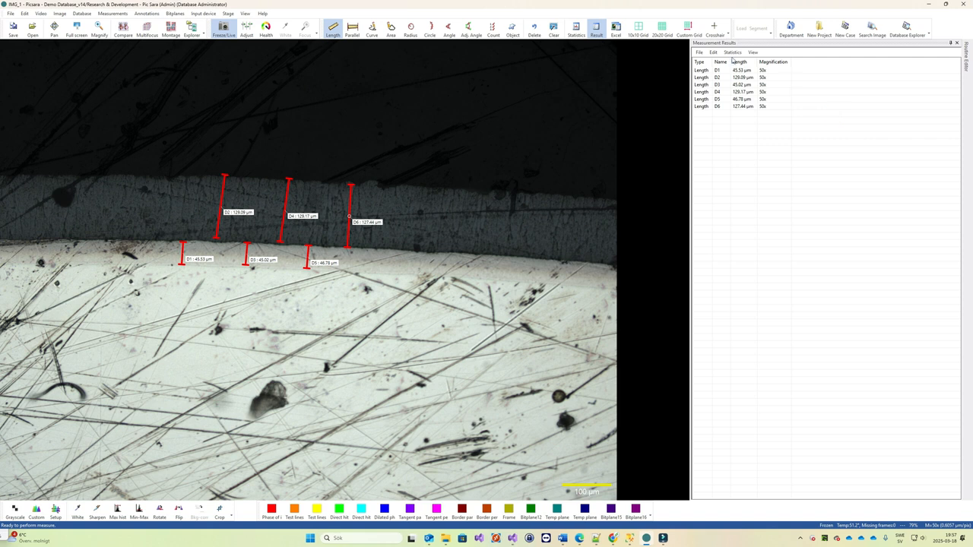
# Create an Excel report from the measurement results using the Sample_template_step4 template.
pyautogui.click(700, 51)
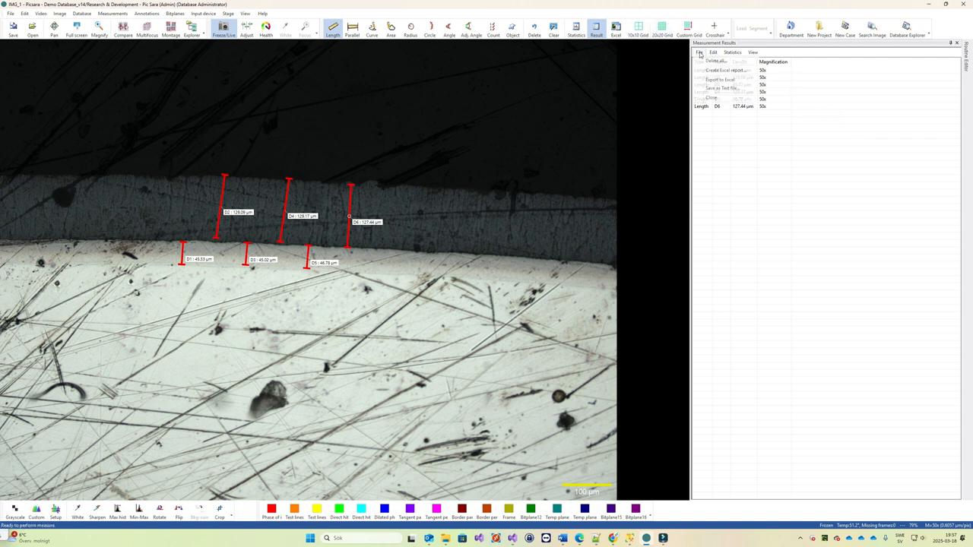
pyautogui.click(705, 73)
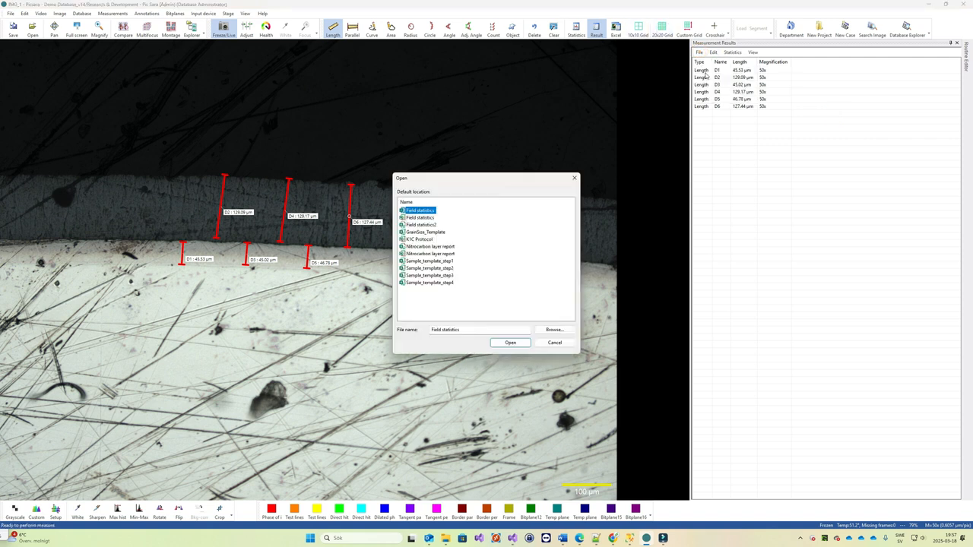
pyautogui.doubleClick(419, 282)
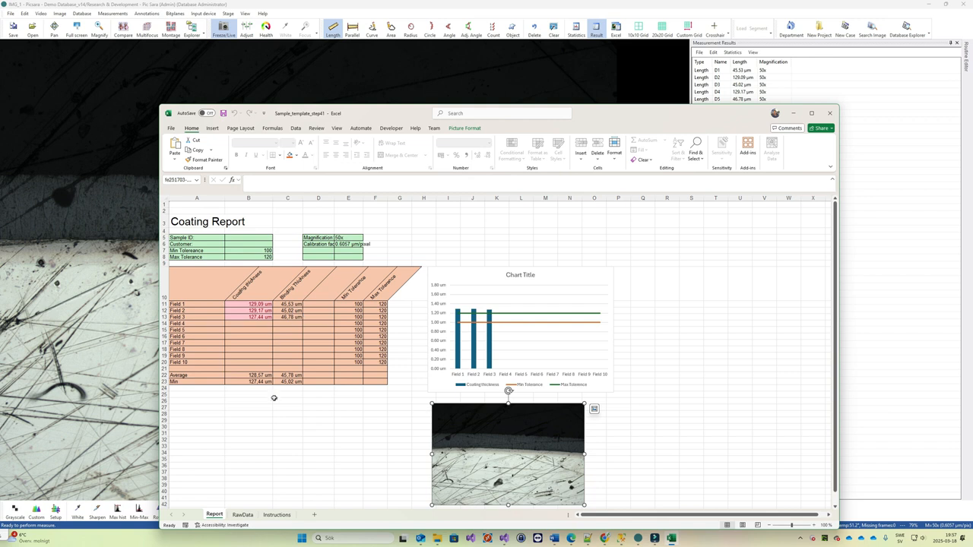
# Check the raw lengths on the RawData sheet and the Field 1 to Field 3 coating and binding thicknesses on the Report sheet.
pyautogui.click(242, 514)
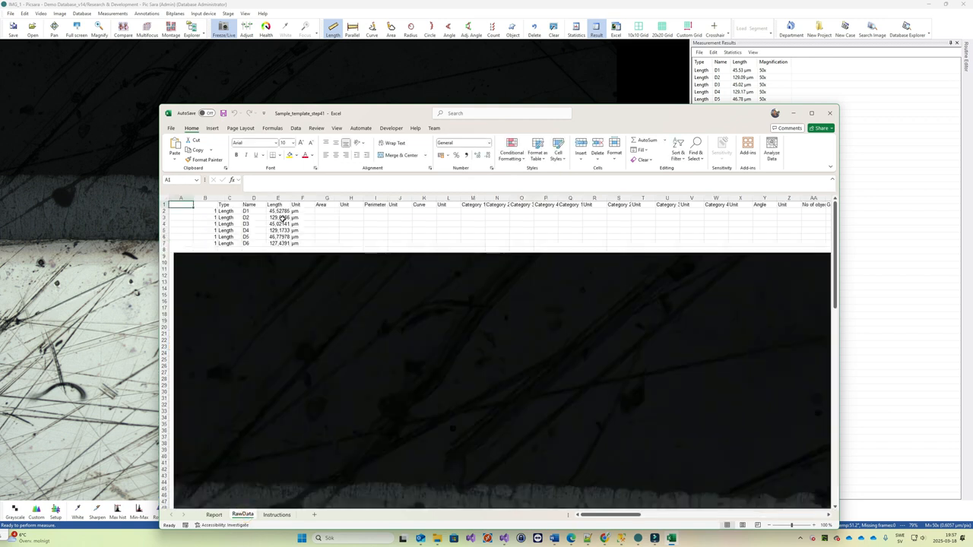
pyautogui.click(214, 515)
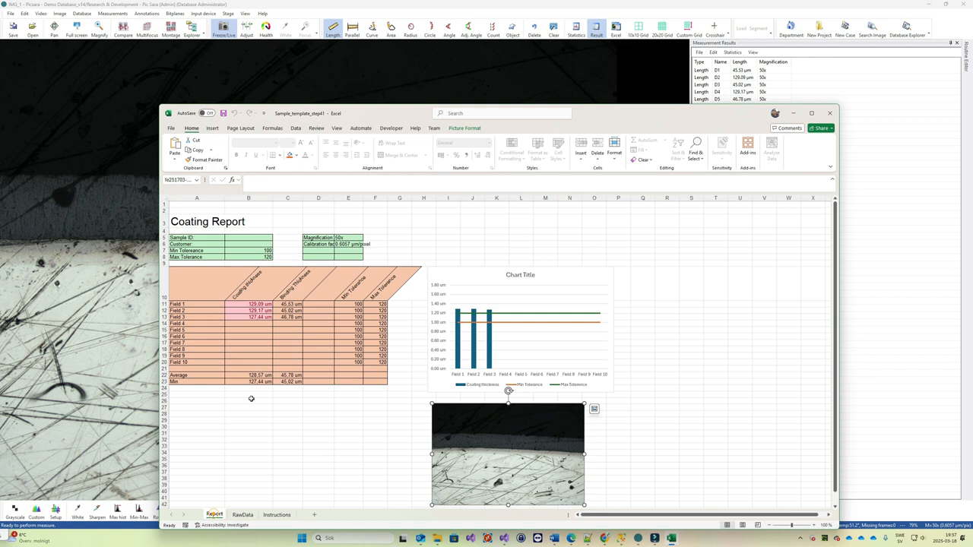
pyautogui.click(295, 305)
pyautogui.click(250, 305)
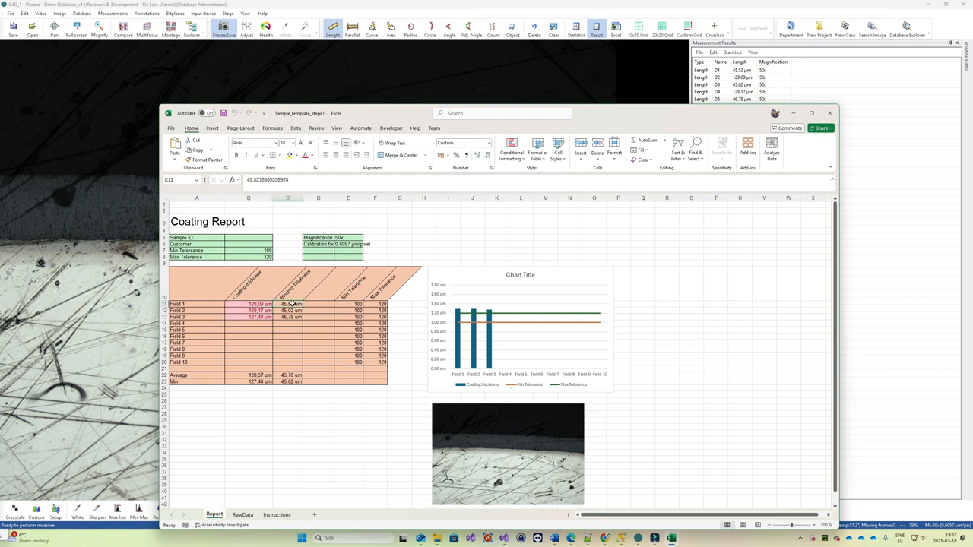
pyautogui.moveTo(257, 304); pyautogui.dragTo(258, 321)
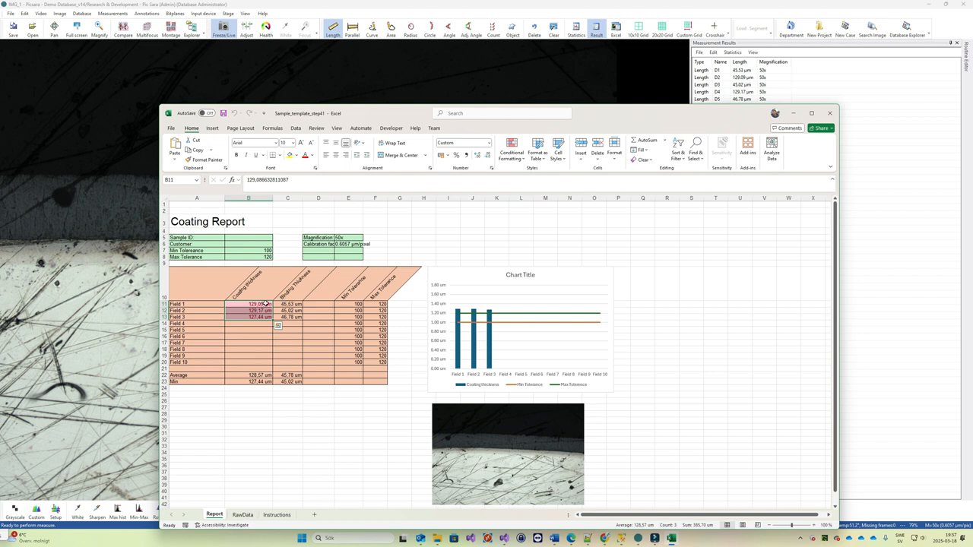
# Check the magnification and calibration factor cells, the coating thickness chart and the inserted sample image on the Report sheet.
pyautogui.click(345, 238)
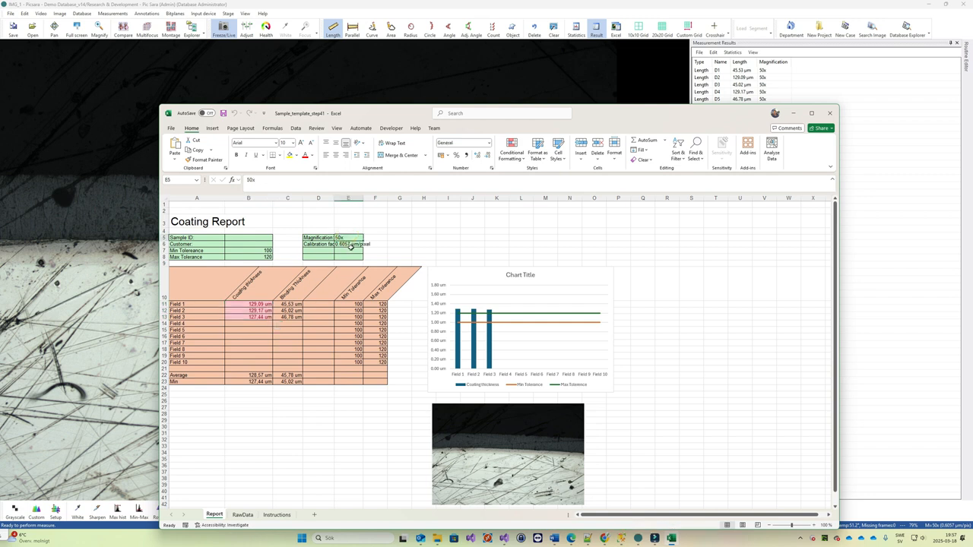
pyautogui.click(353, 243)
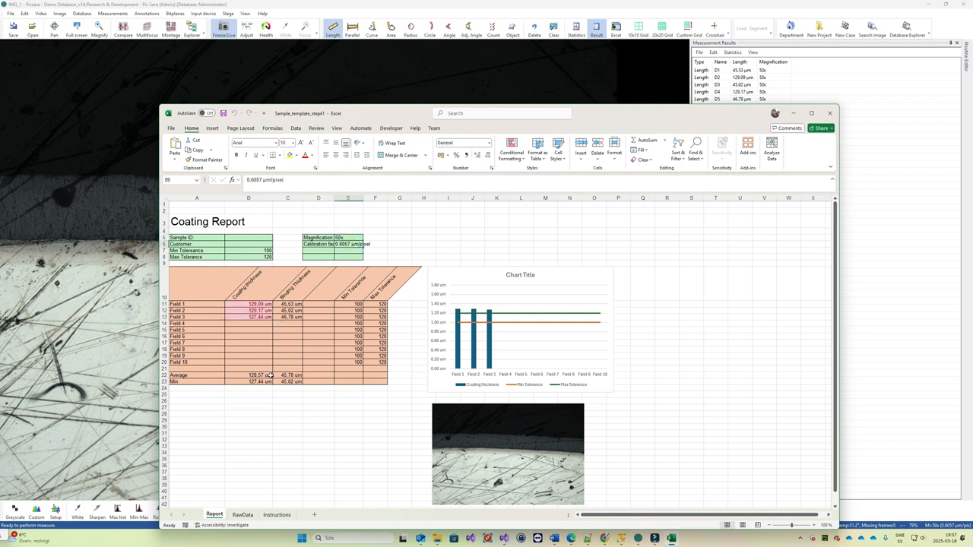
pyautogui.click(490, 333)
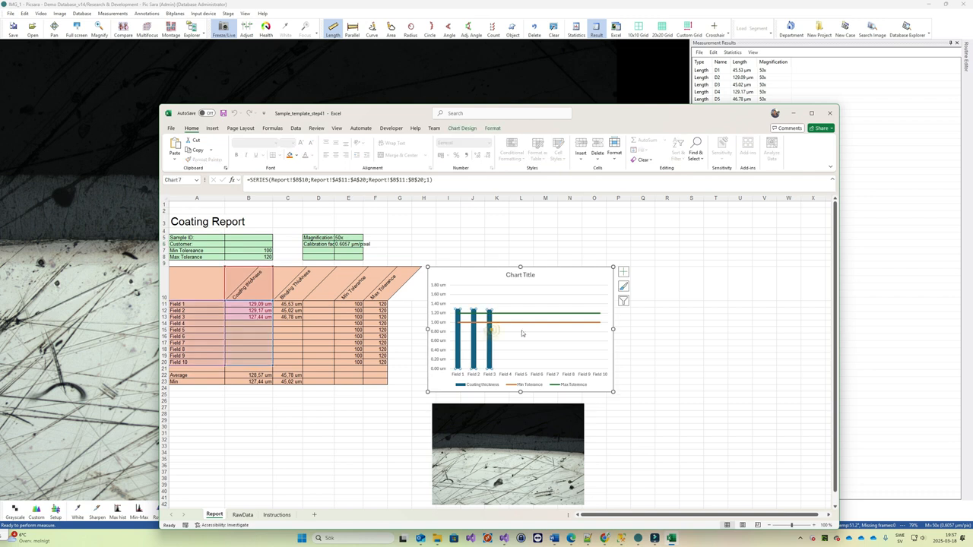
pyautogui.scroll(-2, 554, 365)
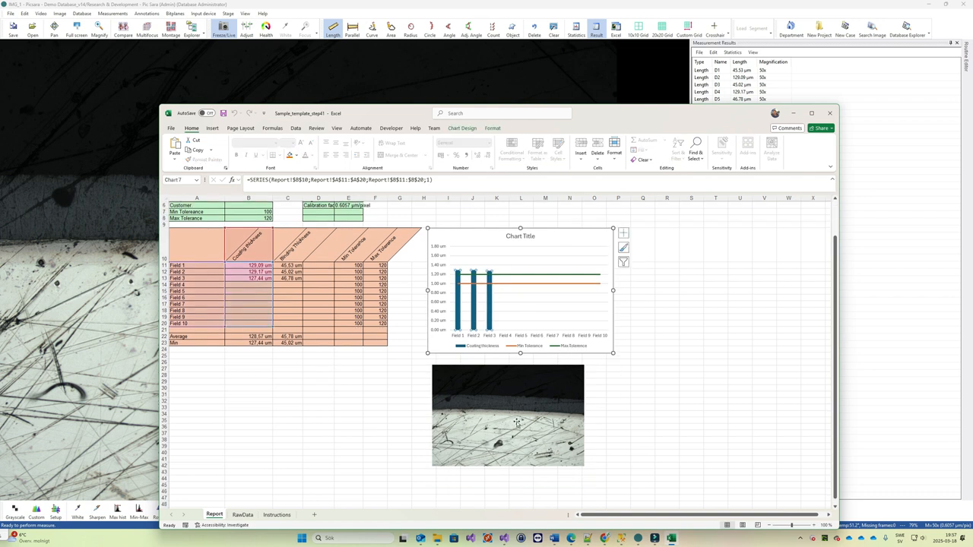
pyautogui.click(522, 420)
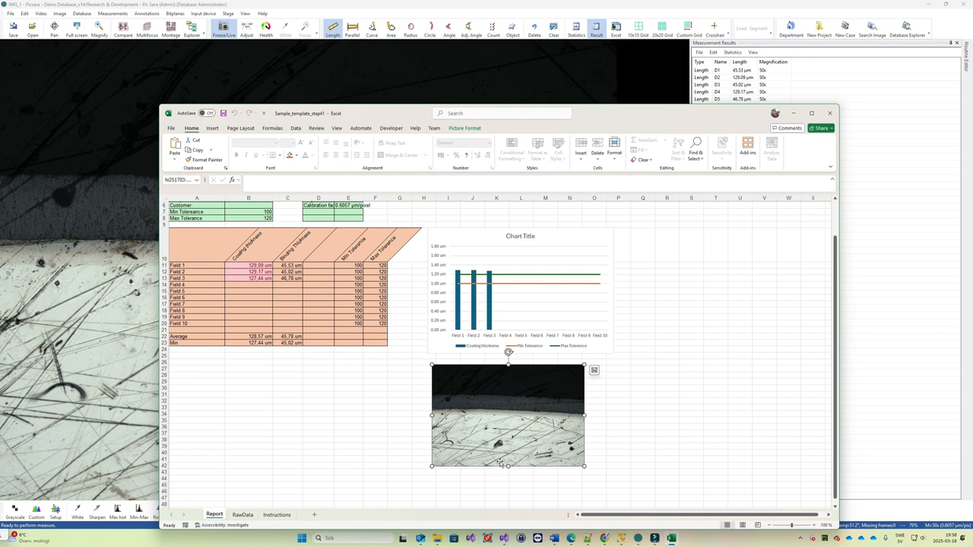
# Review the image, magnification and calibration data on the RawData sheet, widening its Date/time column, and return to the beginning of the Report sheet.
pyautogui.click(241, 516)
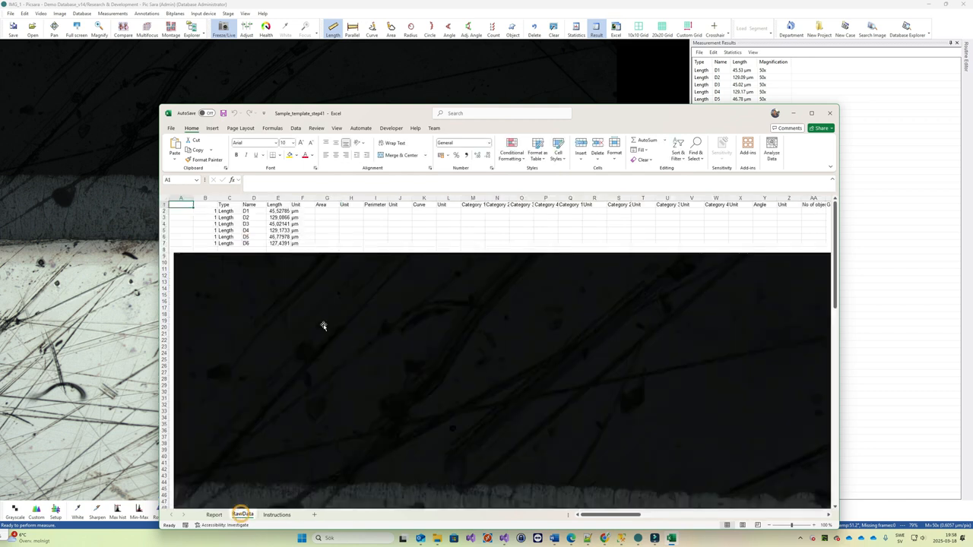
pyautogui.click(311, 363)
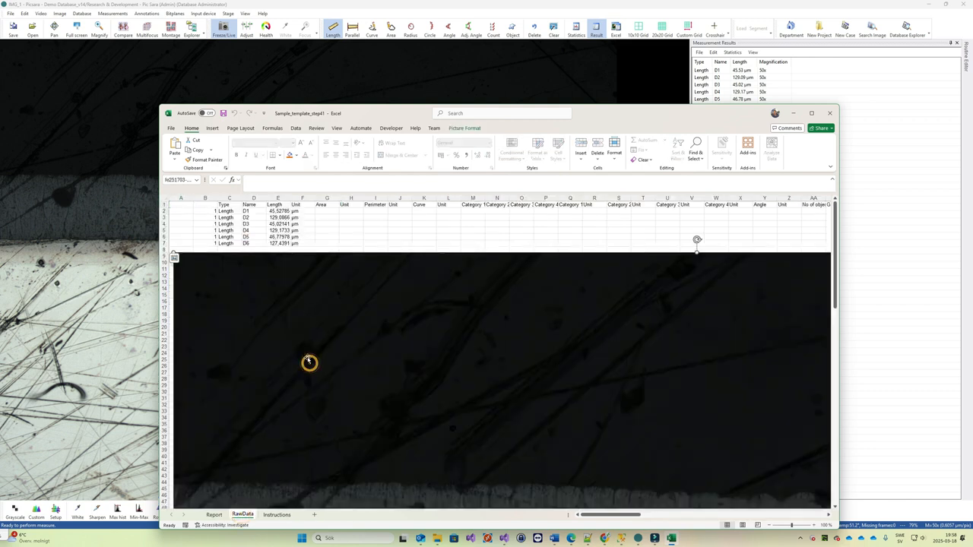
pyautogui.moveTo(589, 515); pyautogui.dragTo(806, 519)
pyautogui.moveTo(758, 196); pyautogui.dragTo(771, 196)
pyautogui.click(678, 212)
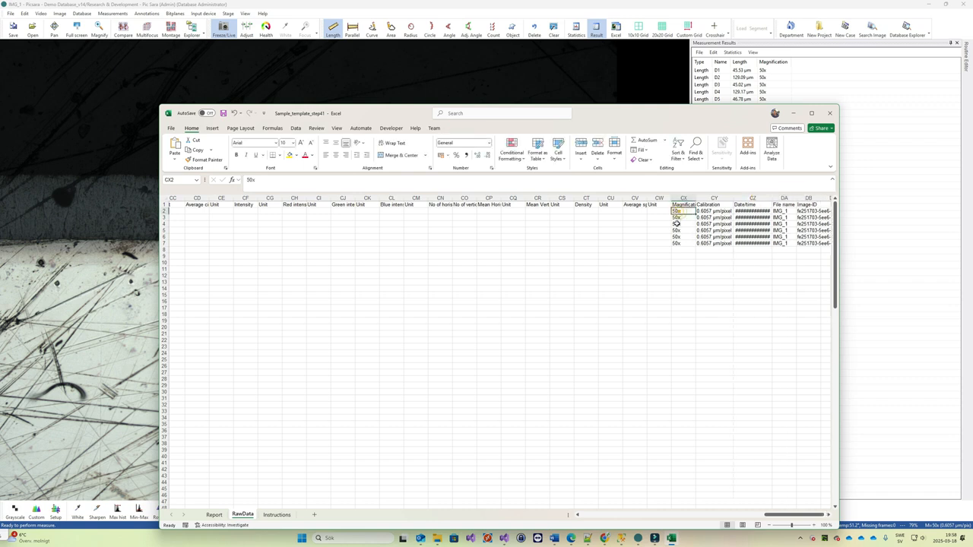
pyautogui.click(715, 211)
pyautogui.moveTo(770, 197)
pyautogui.mouseDown()
pyautogui.moveTo(812, 198)
pyautogui.moveTo(786, 198)
pyautogui.mouseUp()
pyautogui.moveTo(787, 516); pyautogui.dragTo(570, 511)
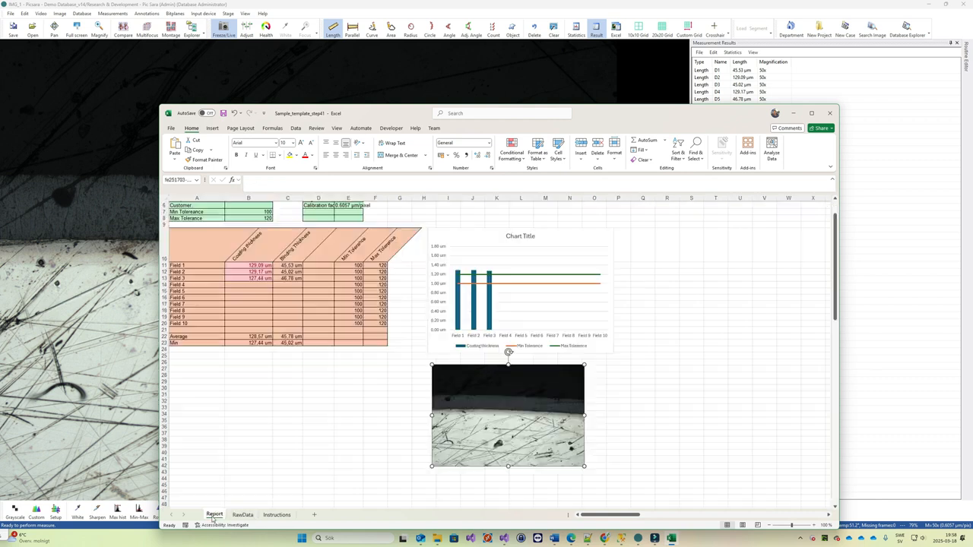
pyautogui.click(215, 515)
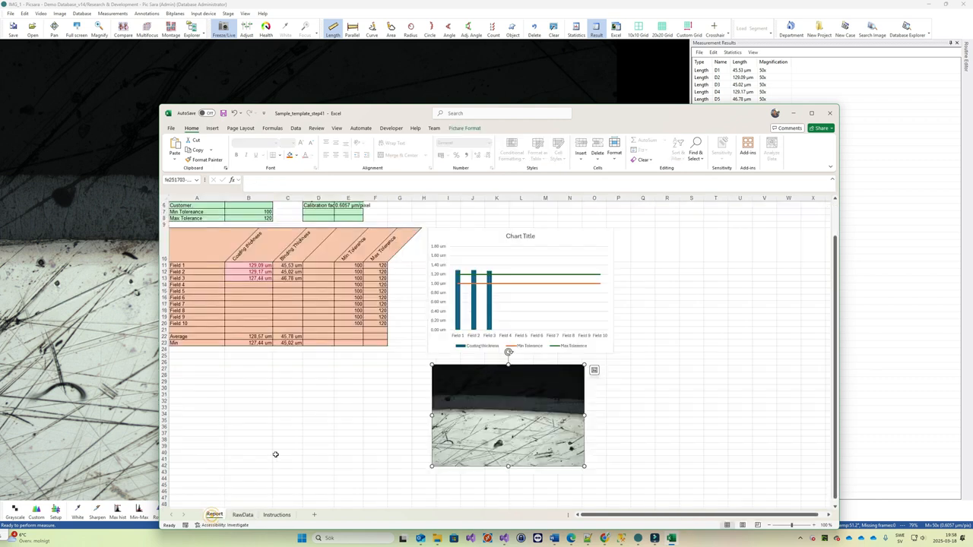
pyautogui.scroll(2, 283, 433)
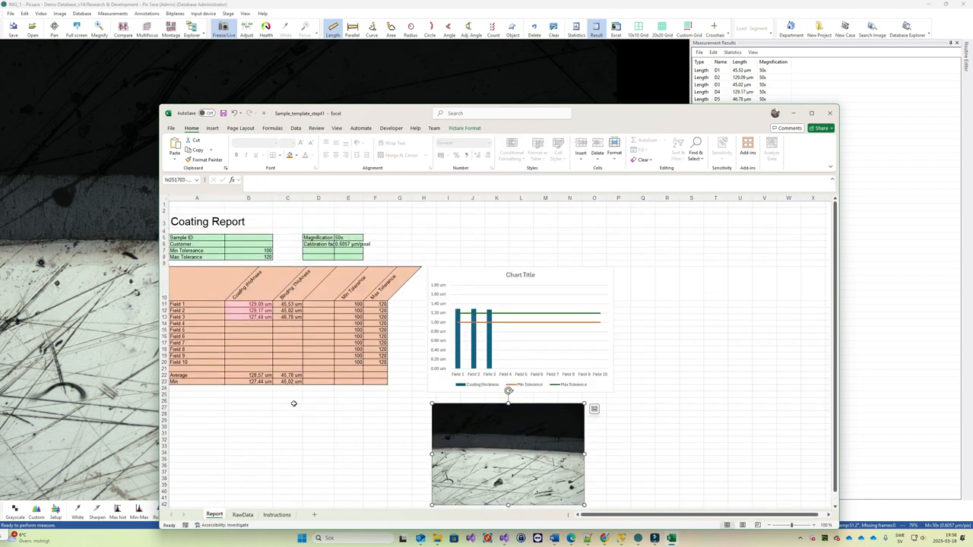